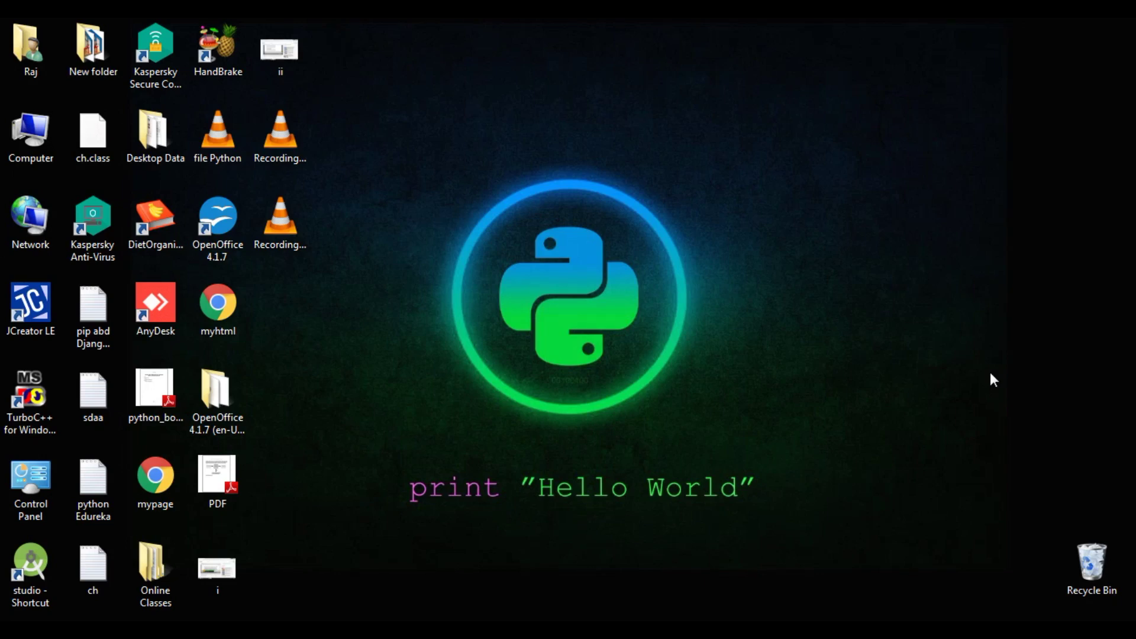
Switch from the syllabus PDF to OpenOffice and create a new text document in a maximized window.
{"action": "scroll", "coordinate": [579, 352], "scroll_direction": "down", "scroll_amount": 1}
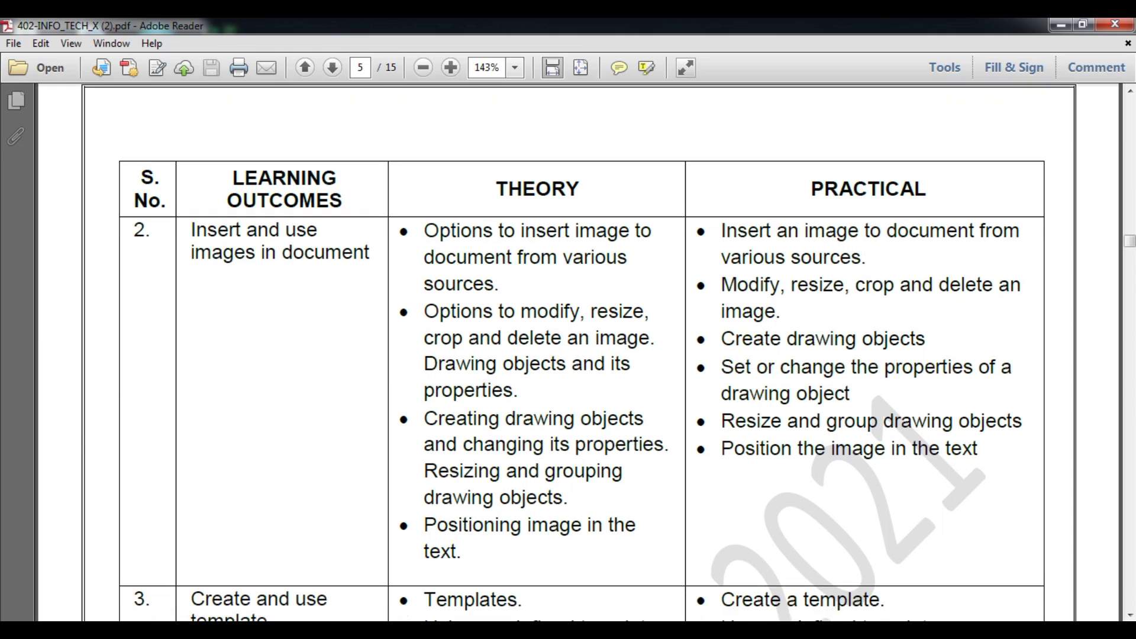
{"action": "scroll", "coordinate": [578, 352], "scroll_direction": "down", "scroll_amount": 1}
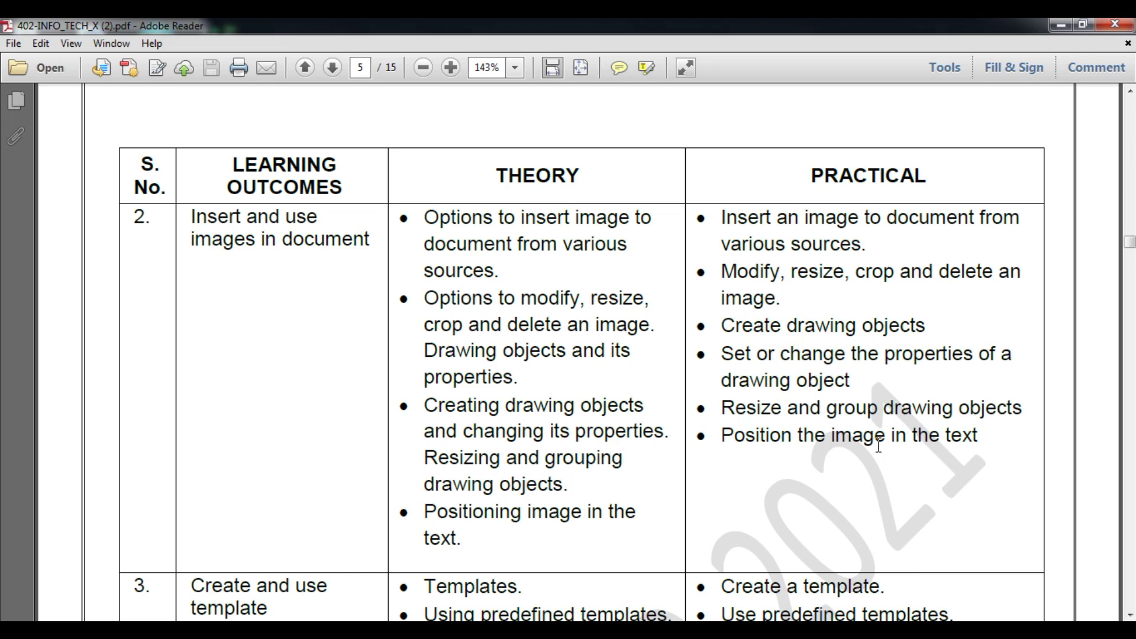
{"action": "left_click", "coordinate": [1051, 24]}
{"action": "double_click", "coordinate": [208, 229]}
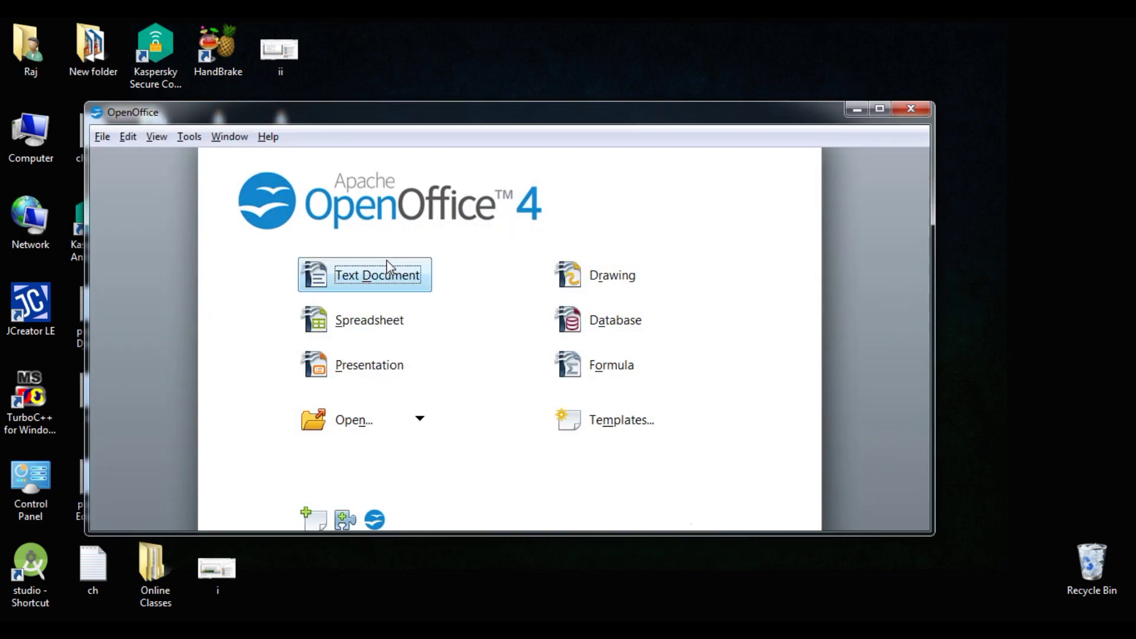
{"action": "left_click", "coordinate": [372, 278]}
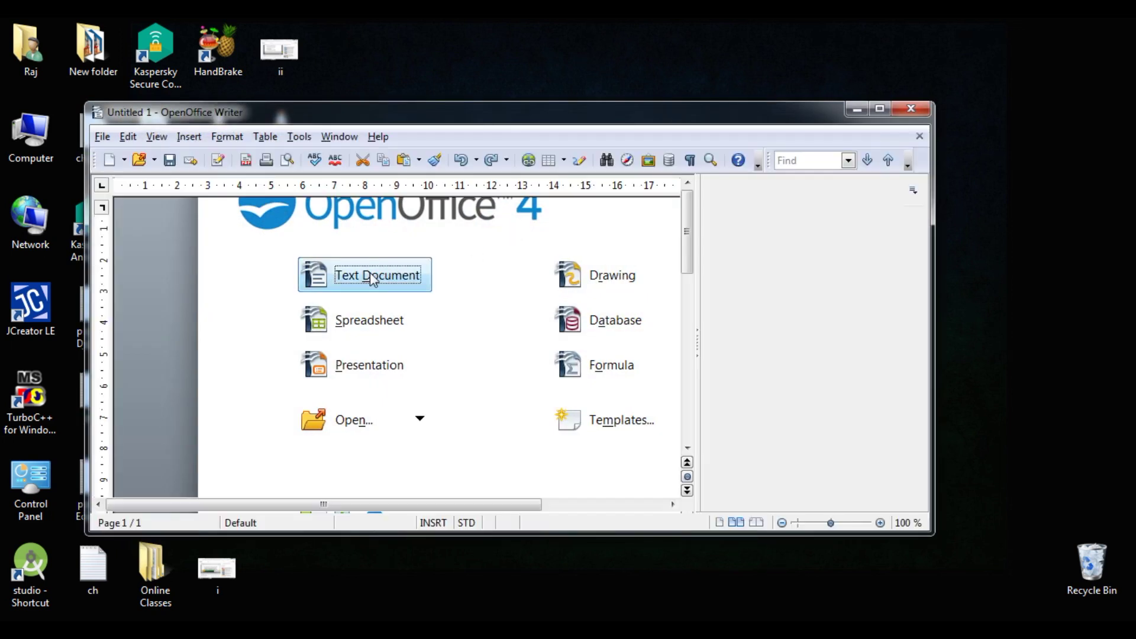
{"action": "left_click", "coordinate": [880, 110]}
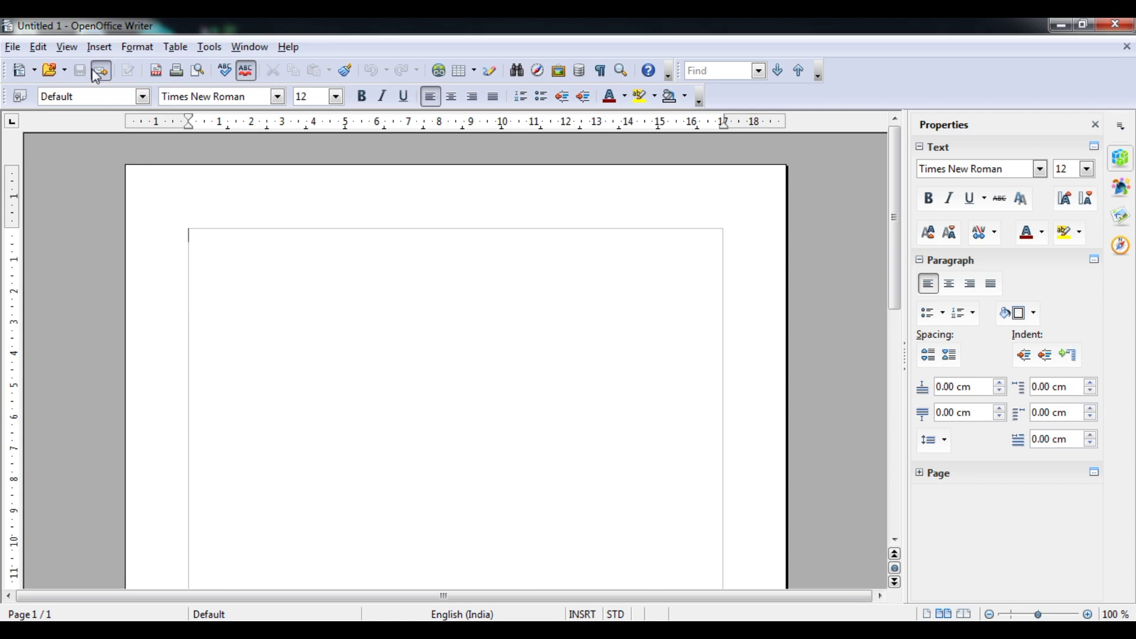
Insert the books-wallpaper-20 image from the Sample Pictures folder into the blank document.
{"action": "left_click", "coordinate": [98, 48]}
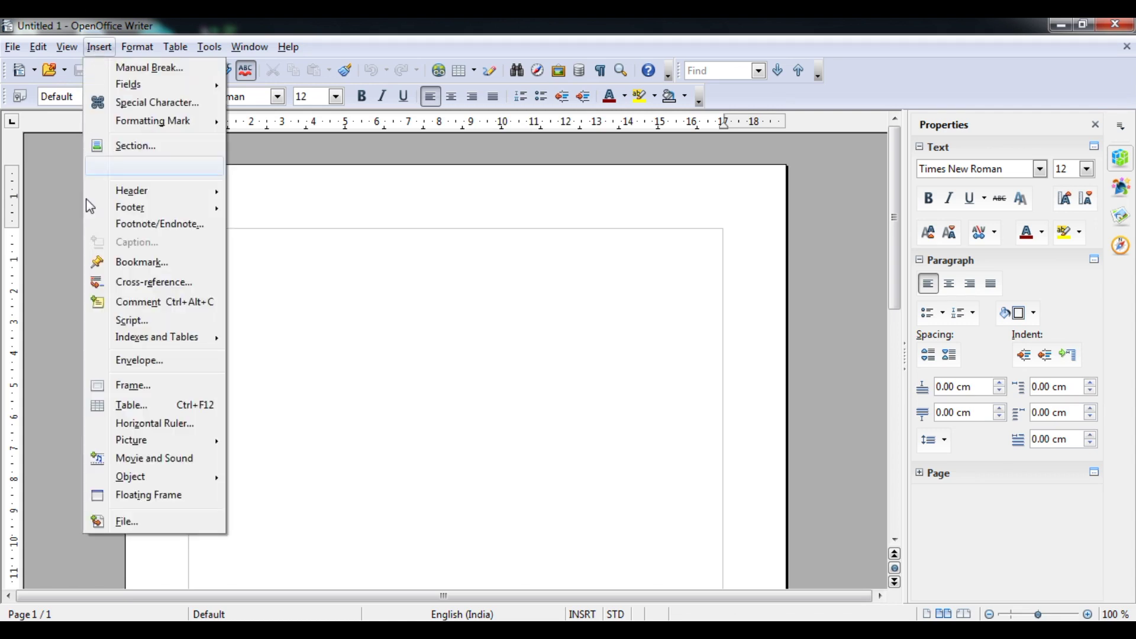
{"action": "mouse_move", "coordinate": [129, 447]}
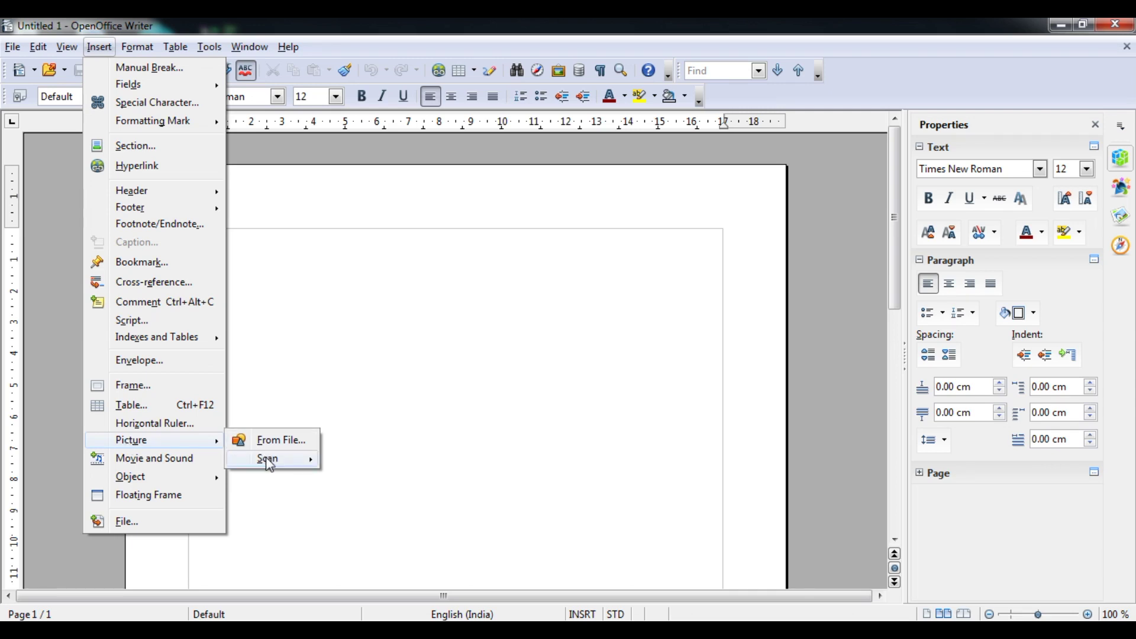
{"action": "mouse_move", "coordinate": [269, 465]}
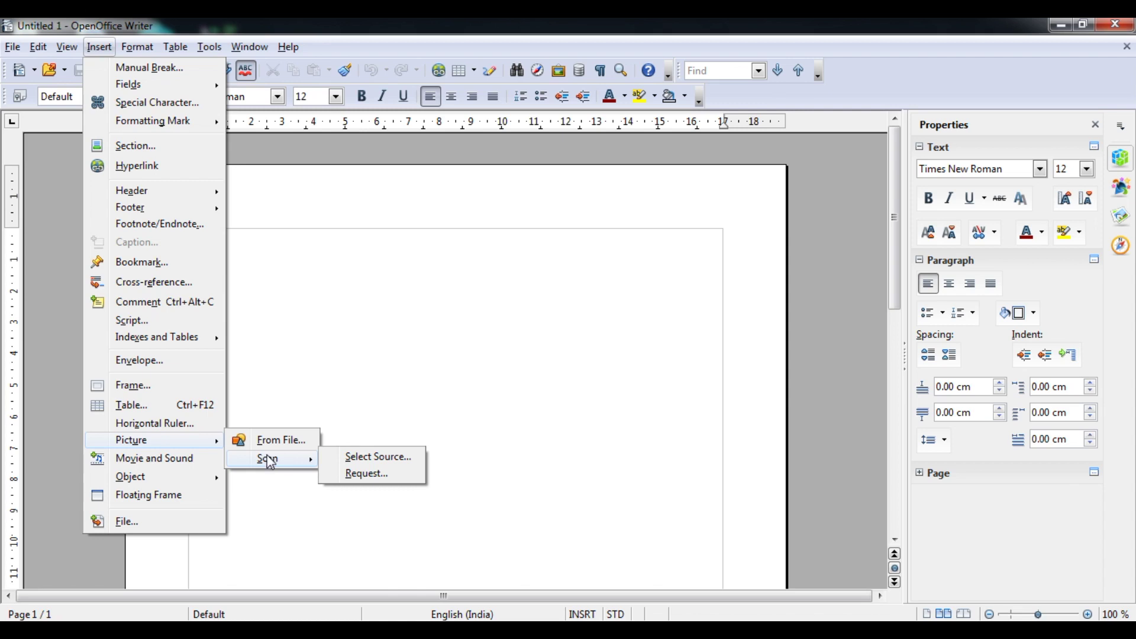
{"action": "left_click", "coordinate": [269, 439]}
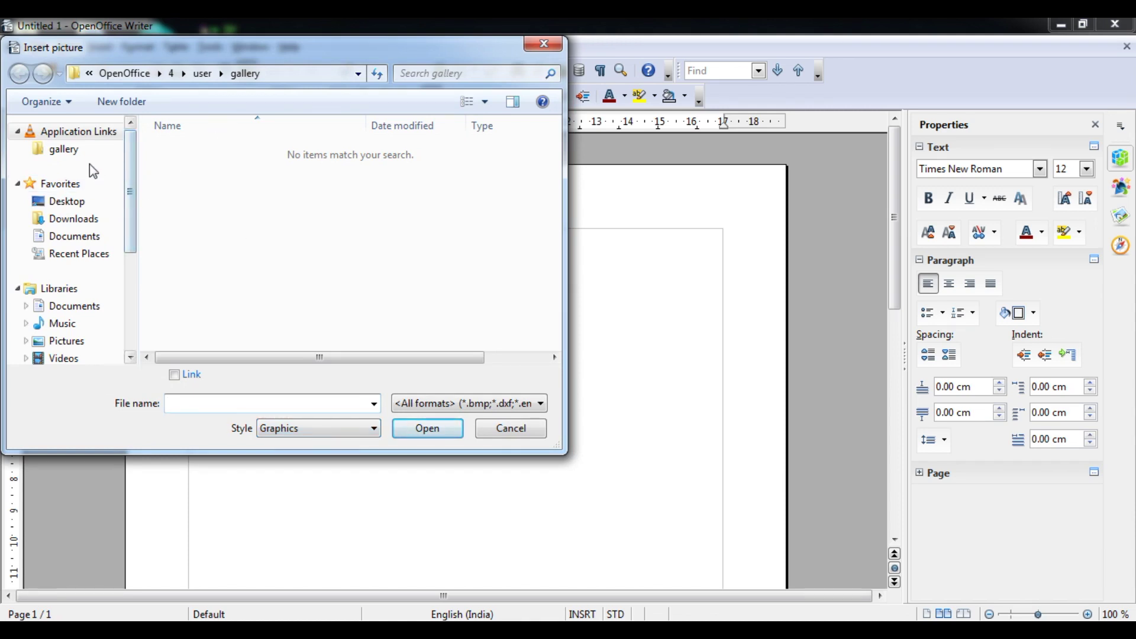
{"action": "left_click_drag", "start_coordinate": [136, 220], "coordinate": [132, 243]}
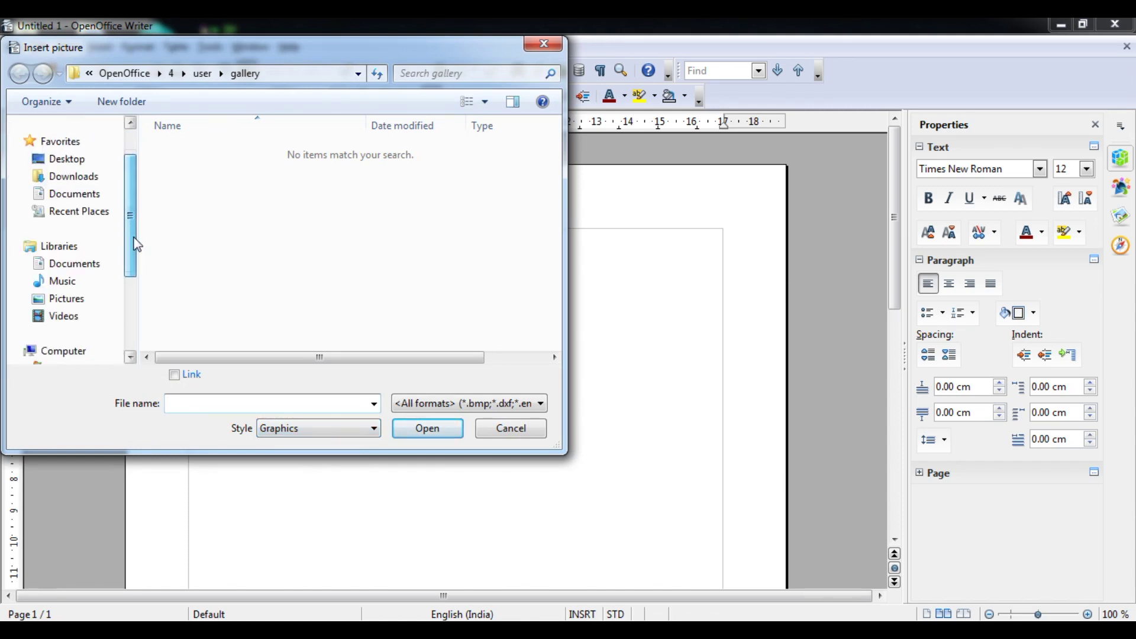
{"action": "left_click", "coordinate": [65, 305]}
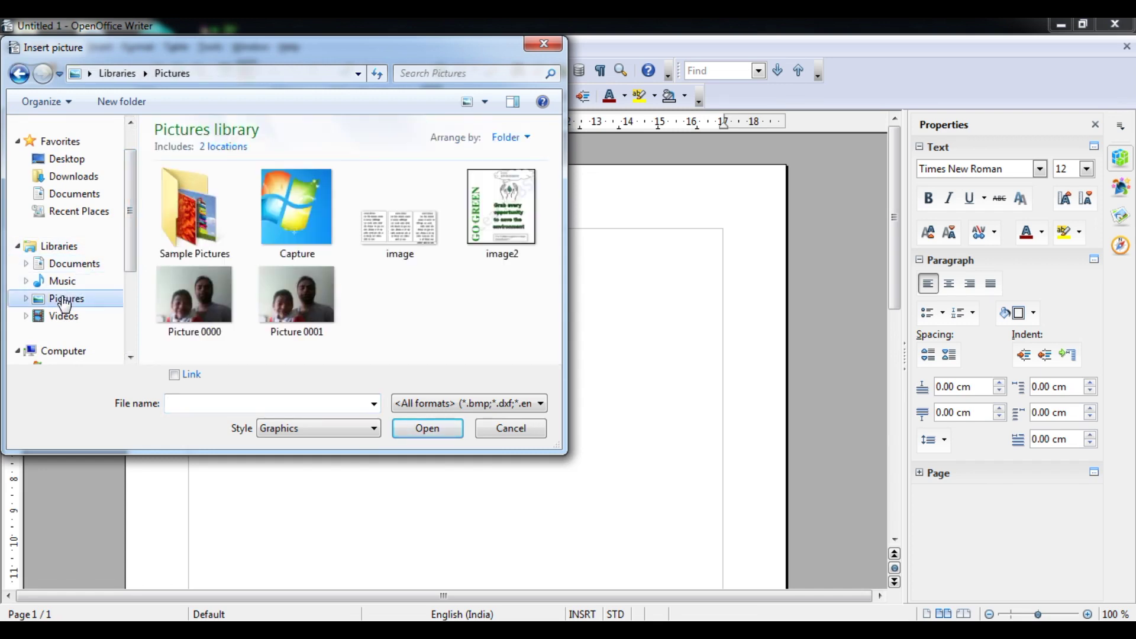
{"action": "double_click", "coordinate": [203, 211]}
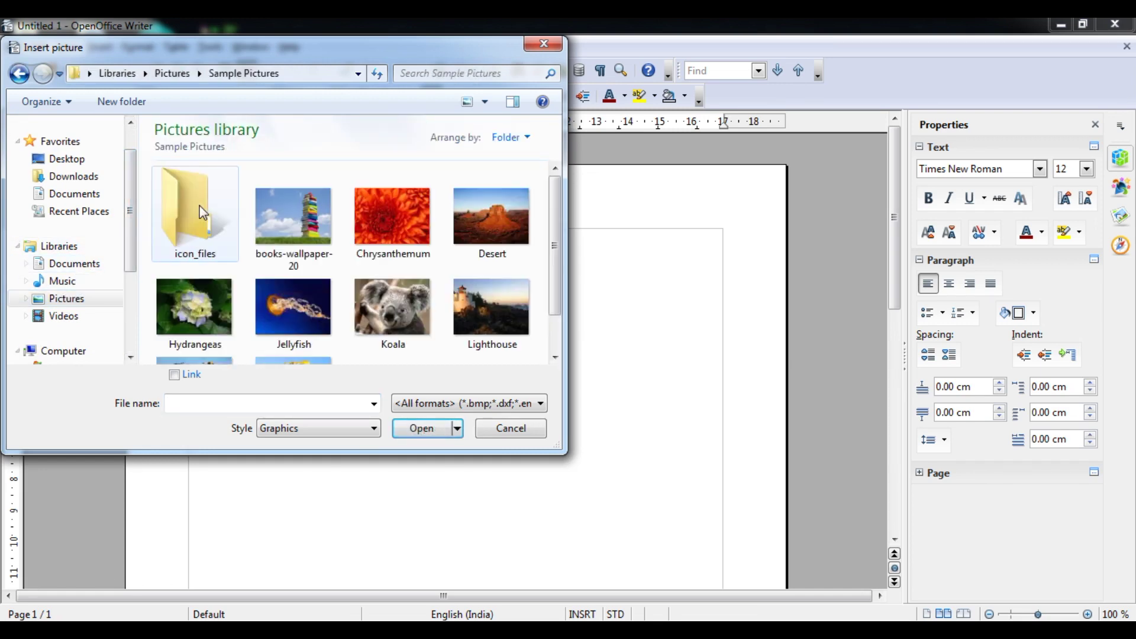
{"action": "left_click", "coordinate": [298, 211]}
{"action": "left_click", "coordinate": [421, 428]}
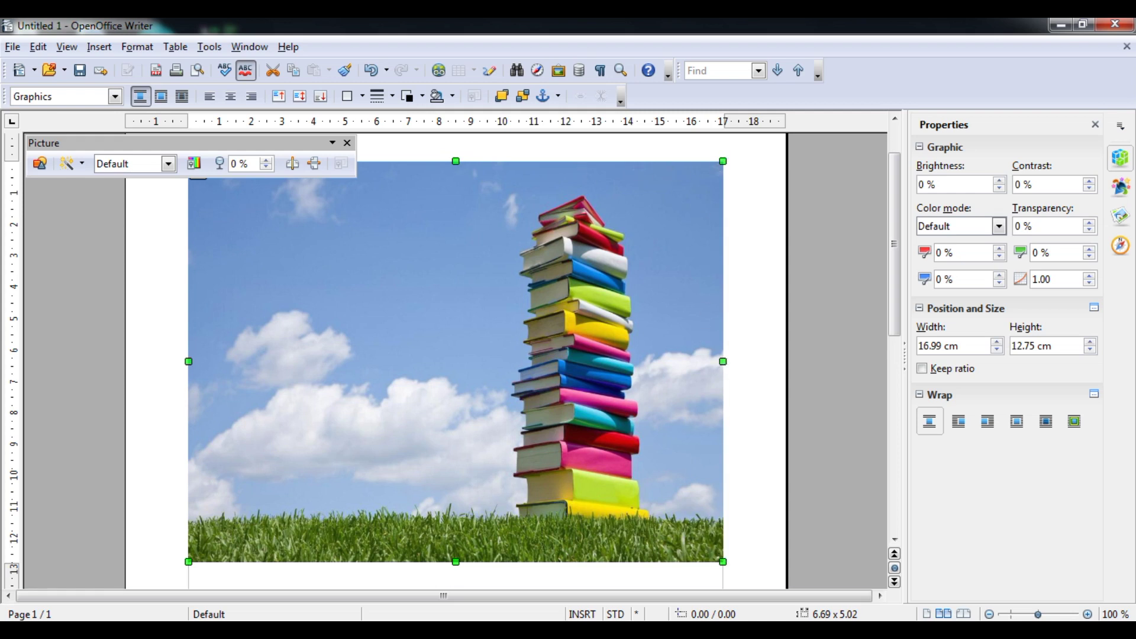
Check the image topics in the syllabus PDF and replace the inserted books picture in Writer with the Chrysanthemum sample picture.
{"action": "key", "text": "alt+Tab"}
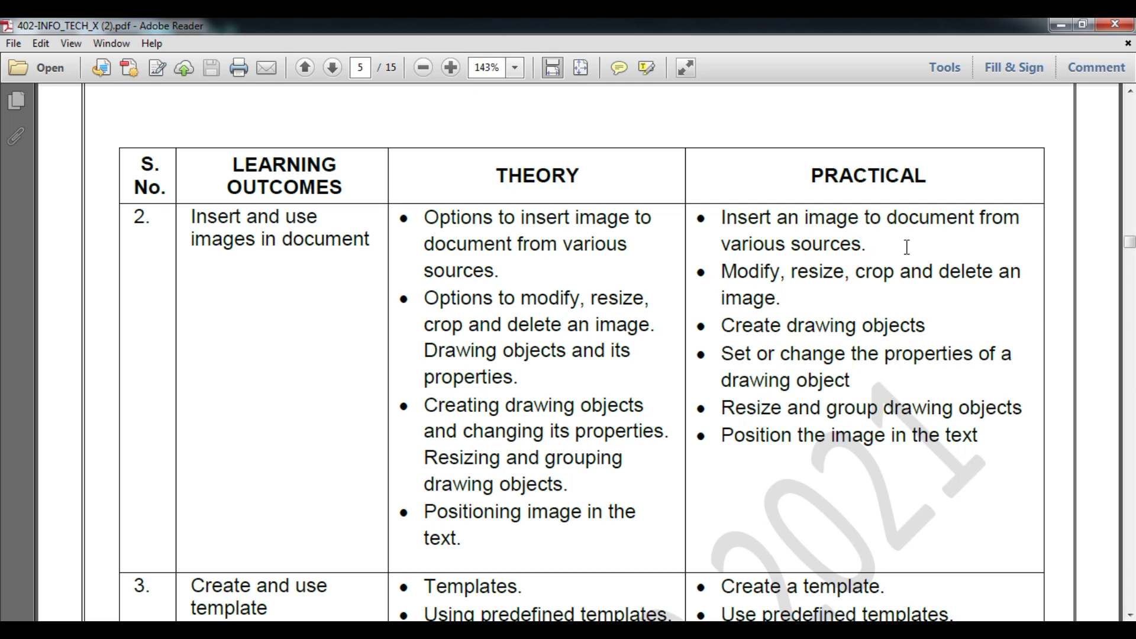
{"action": "left_click", "coordinate": [1061, 24]}
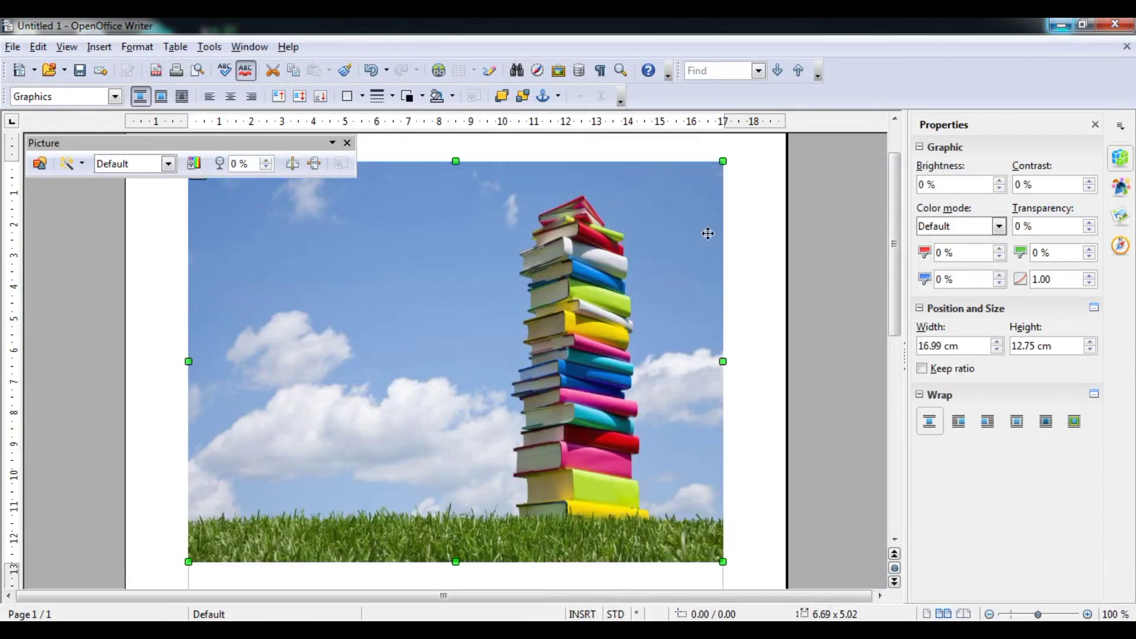
{"action": "left_click", "coordinate": [40, 164]}
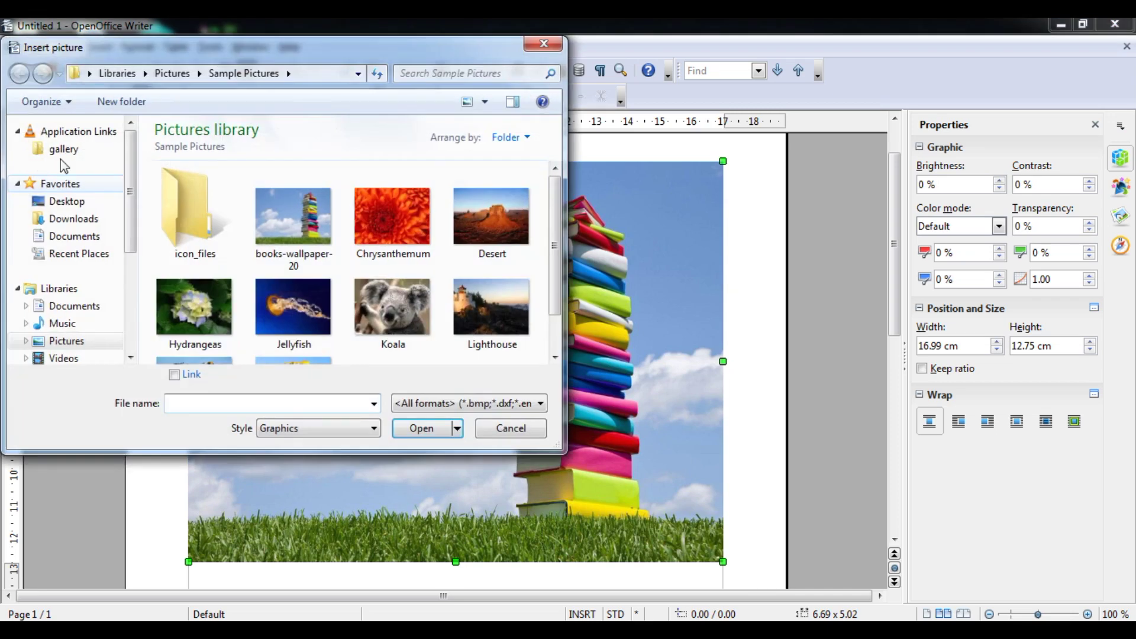
{"action": "left_click", "coordinate": [381, 226]}
{"action": "left_click", "coordinate": [408, 426]}
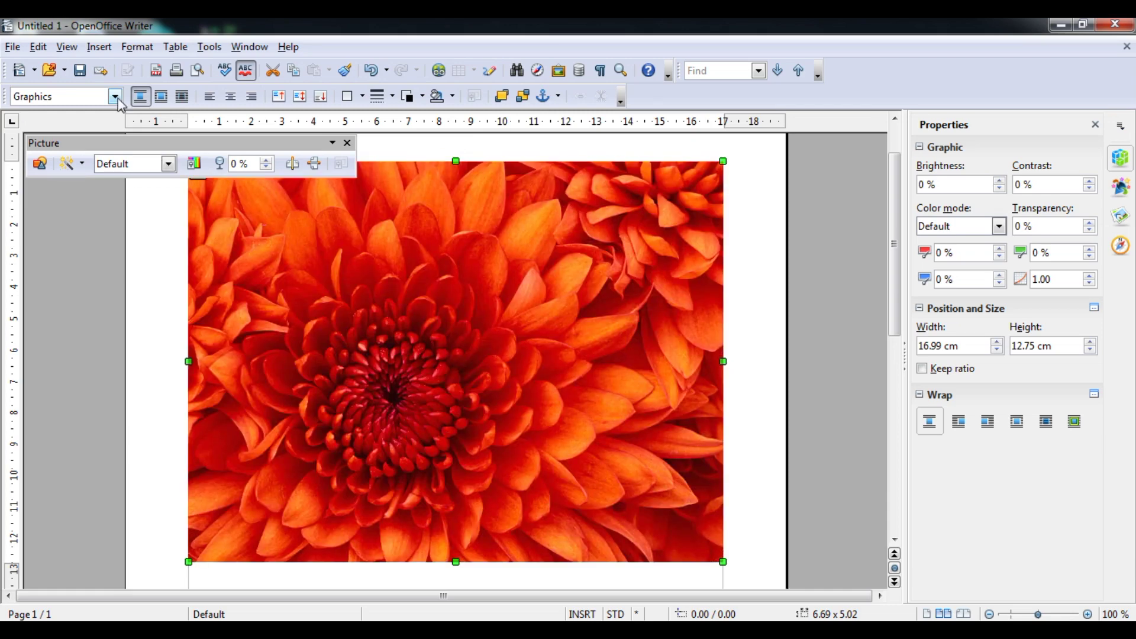
Replace the Chrysanthemum picture with the books-wallpaper-20 image.
{"action": "left_click", "coordinate": [39, 165]}
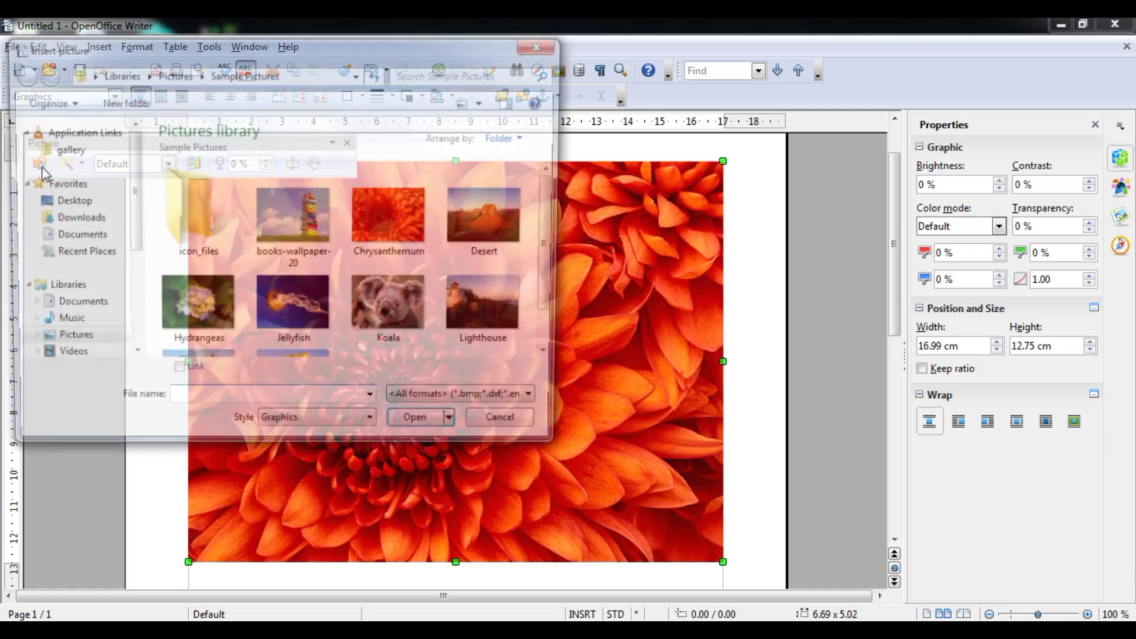
{"action": "left_click", "coordinate": [293, 218]}
{"action": "left_click", "coordinate": [413, 425]}
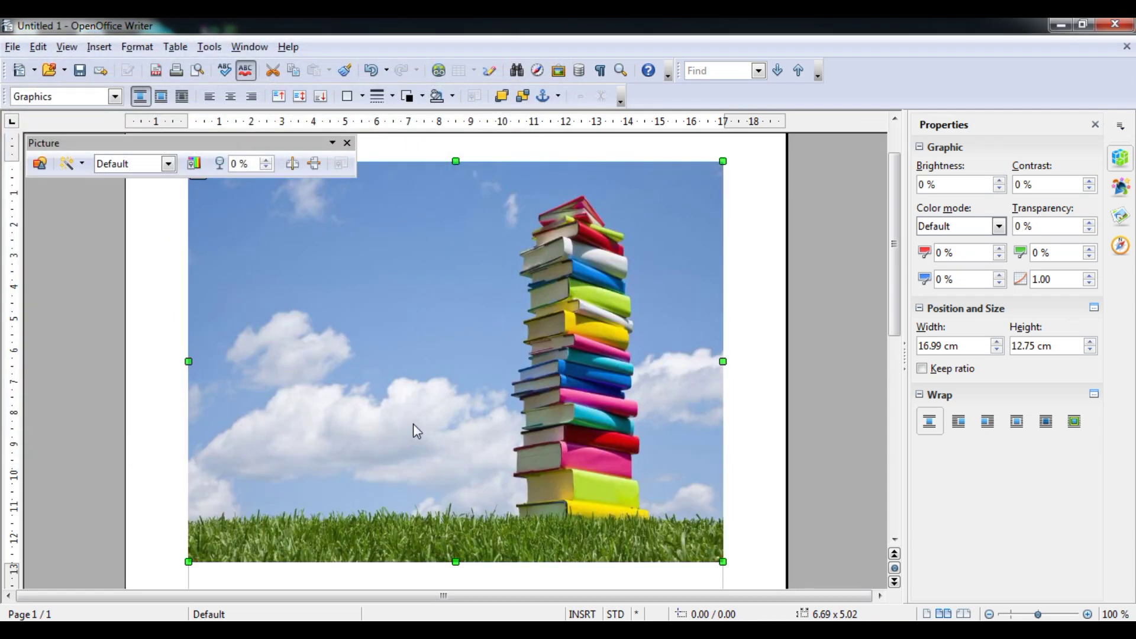
Examine the books picture's graphic filters and its Options, Wrap, Hyperlink, Picture and Crop properties.
{"action": "left_click", "coordinate": [83, 164]}
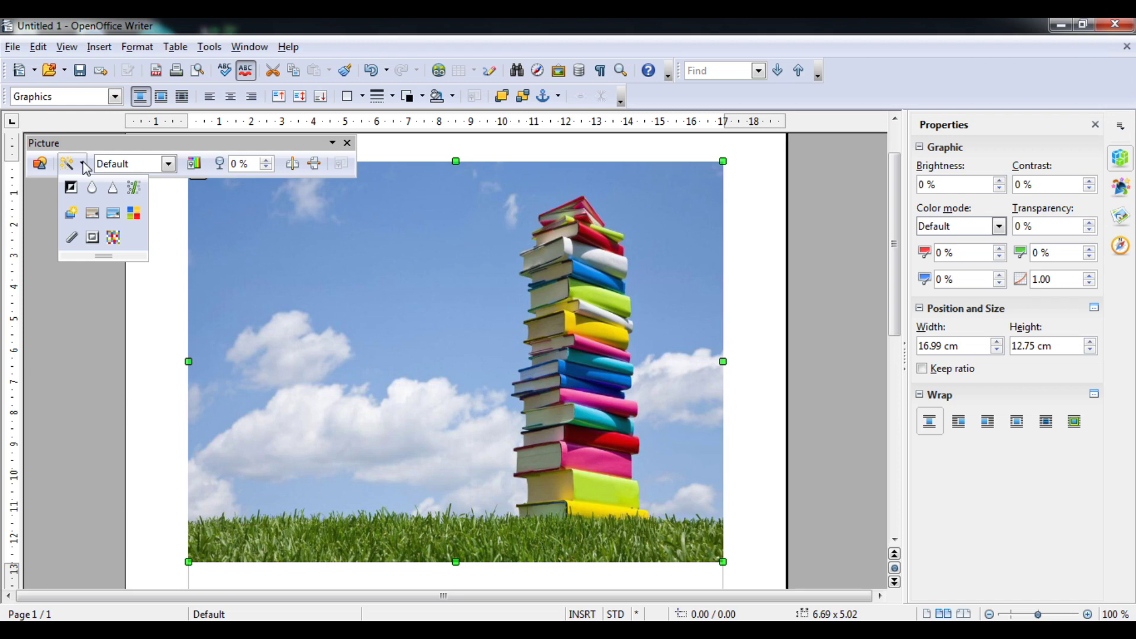
{"action": "right_click", "coordinate": [446, 253]}
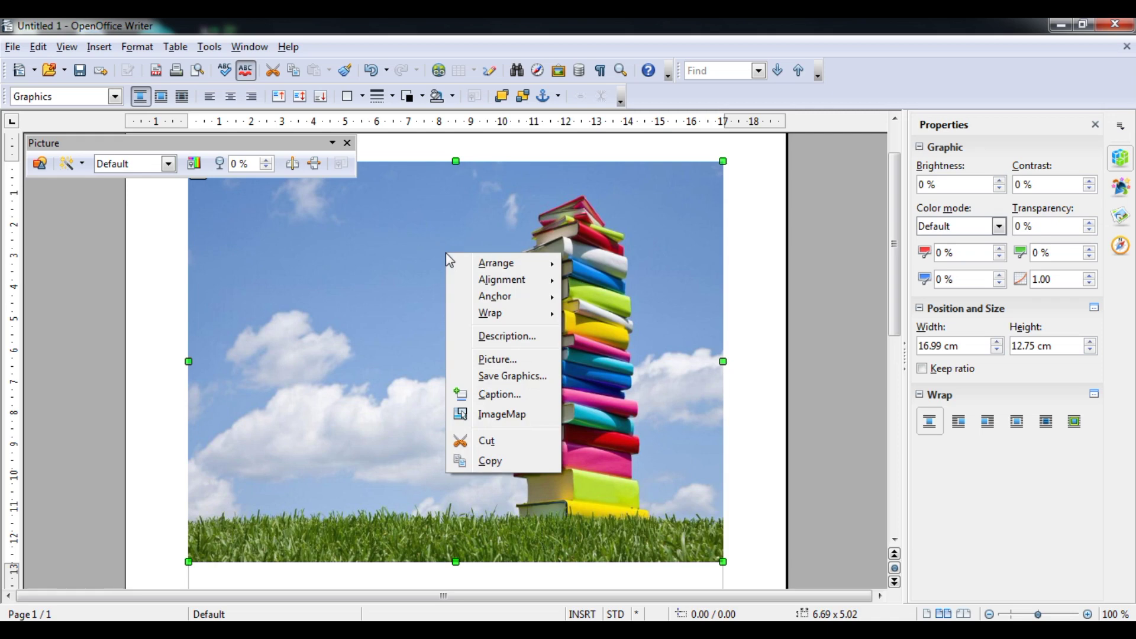
{"action": "left_click", "coordinate": [487, 358]}
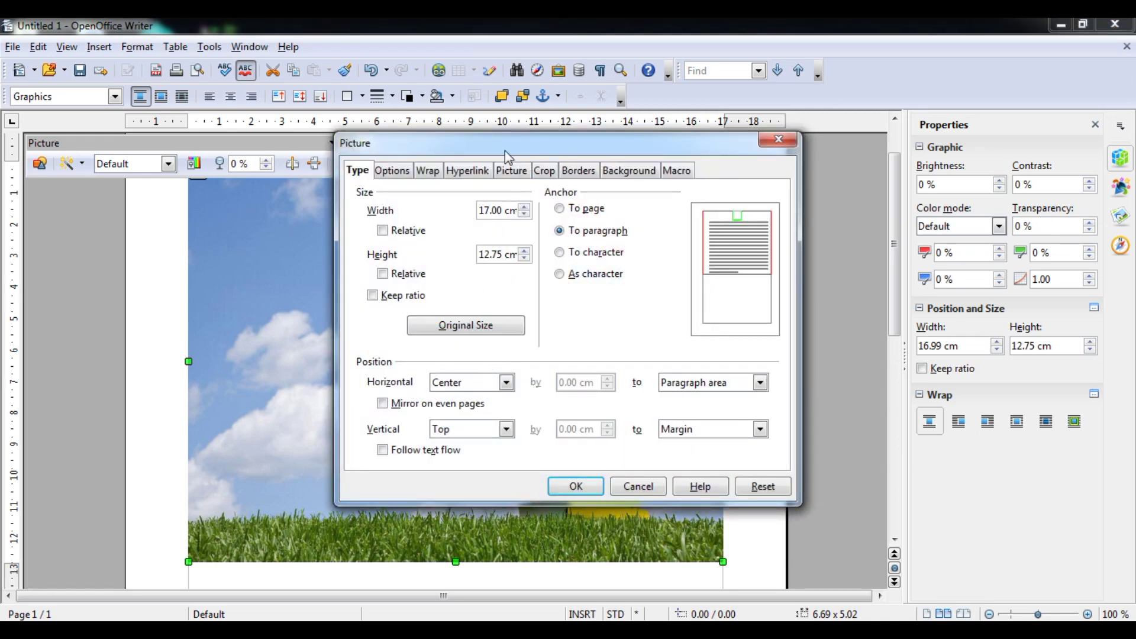
{"action": "left_click_drag", "start_coordinate": [489, 158], "coordinate": [490, 174]}
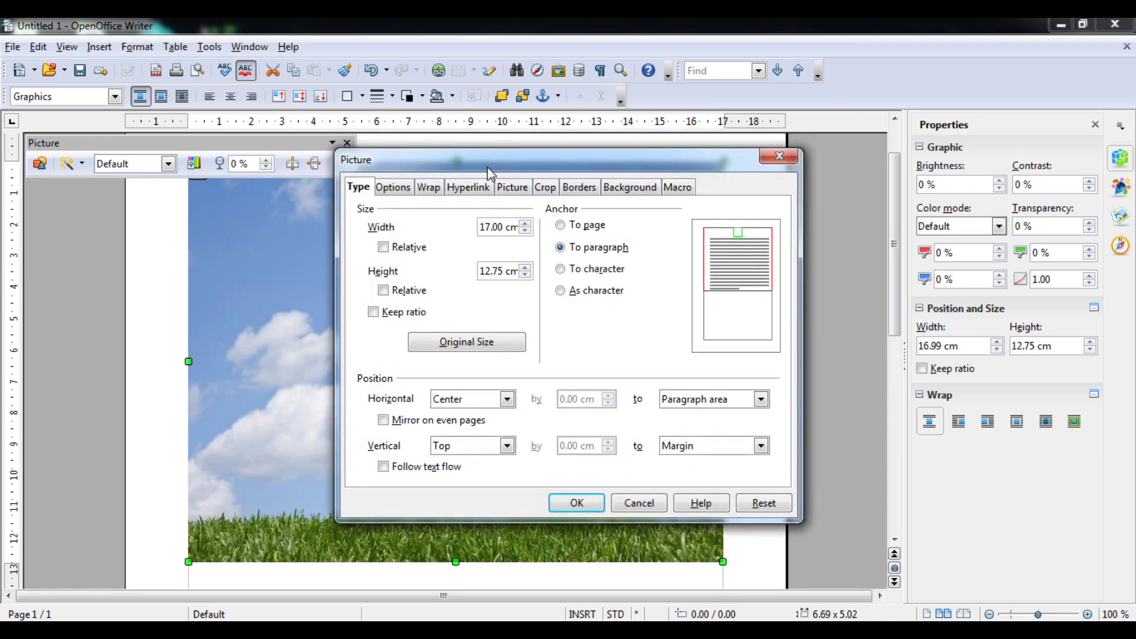
{"action": "left_click", "coordinate": [398, 193]}
{"action": "left_click", "coordinate": [427, 190]}
{"action": "left_click", "coordinate": [466, 190]}
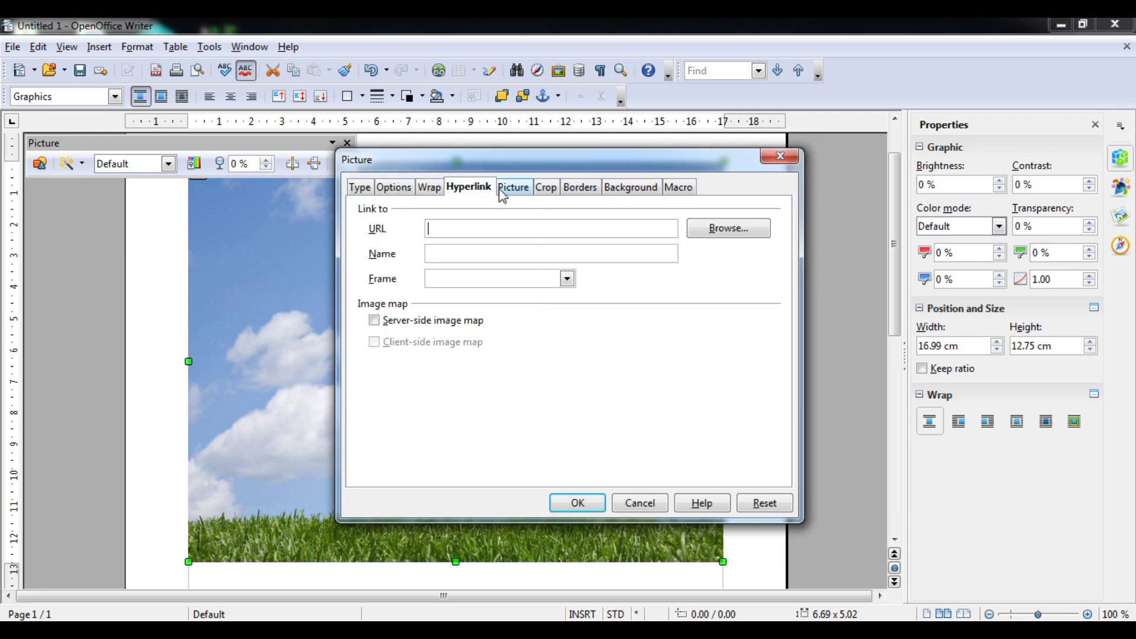
{"action": "left_click", "coordinate": [503, 191]}
{"action": "left_click", "coordinate": [540, 189]}
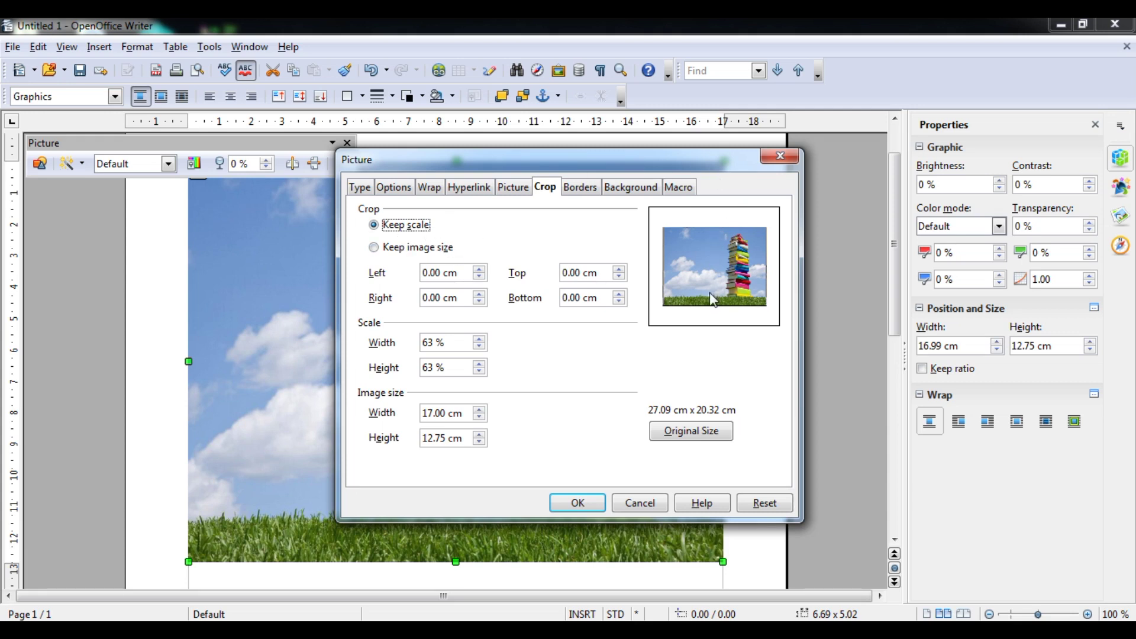
Try cropping 10 cm off the picture's left side with Keep scale, and undo the crop.
{"action": "left_click", "coordinate": [430, 268]}
{"action": "type", "text": "1"}
{"action": "key", "text": "Delete"}
{"action": "type", "text": "0"}
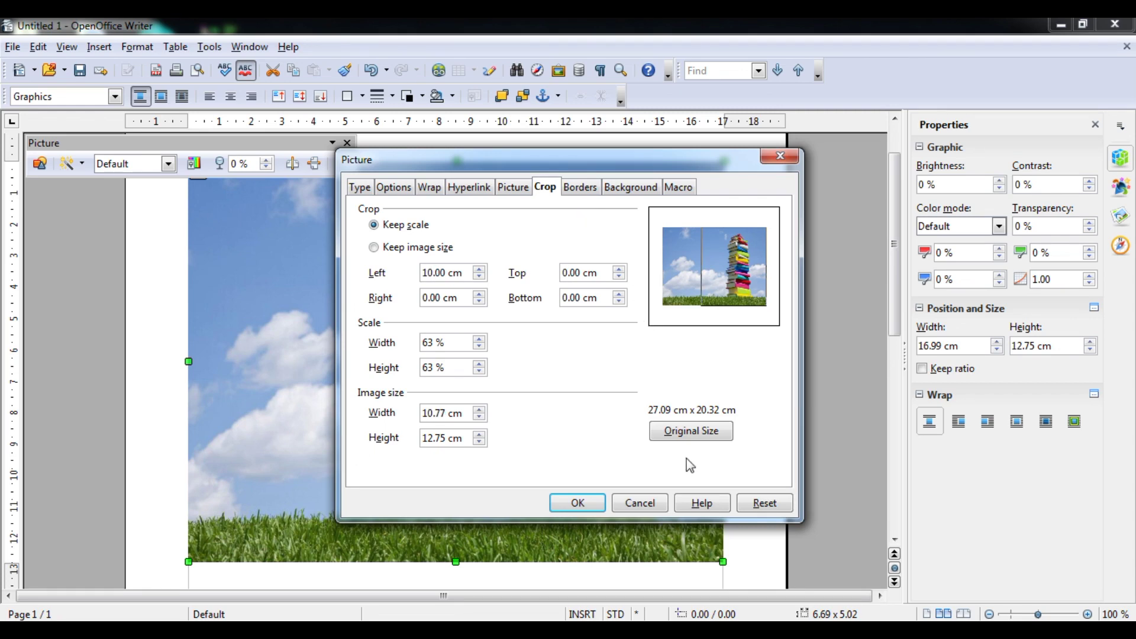
{"action": "left_click", "coordinate": [578, 502]}
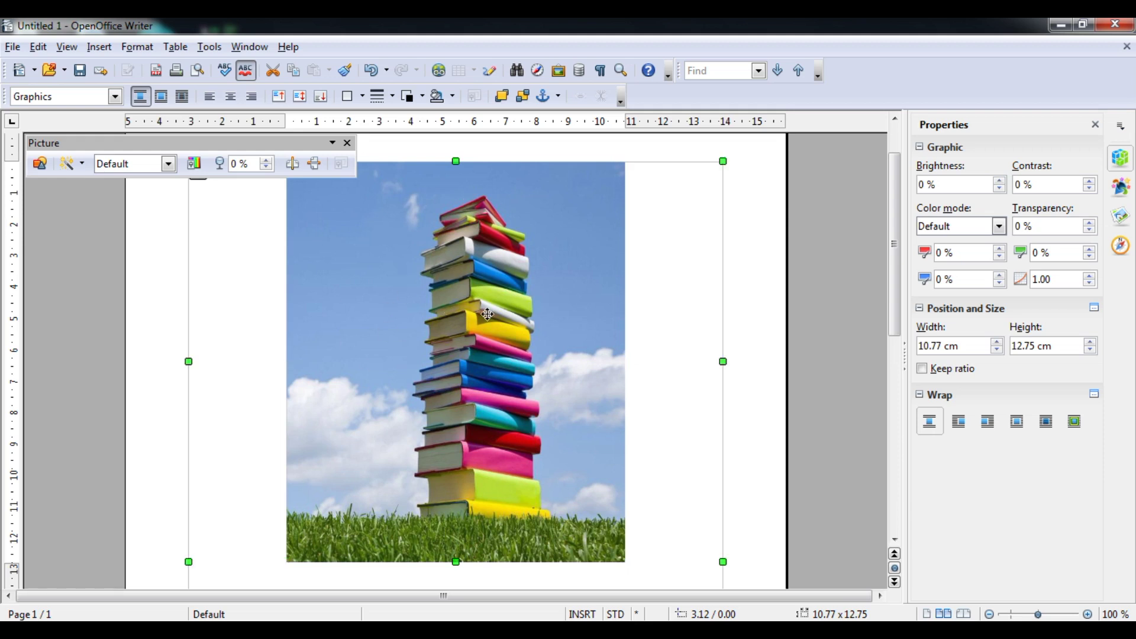
{"action": "key", "text": "ctrl+z"}
Try cropping the picture's left side by 10 cm with Keep image size, and undo that crop.
{"action": "right_click", "coordinate": [488, 318]}
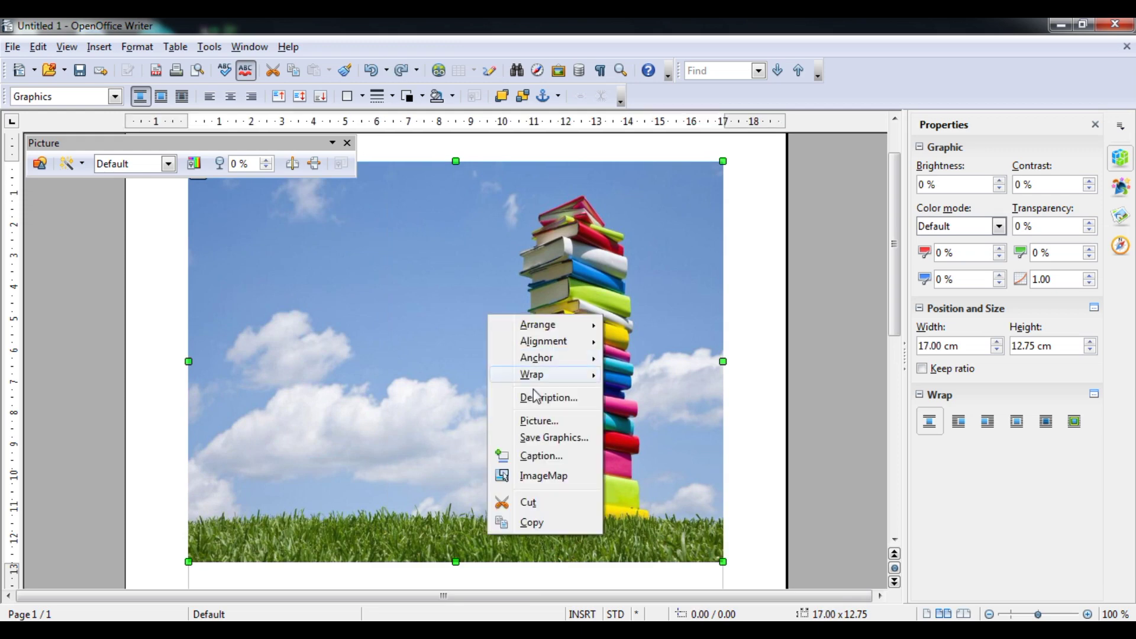
{"action": "left_click", "coordinate": [537, 422]}
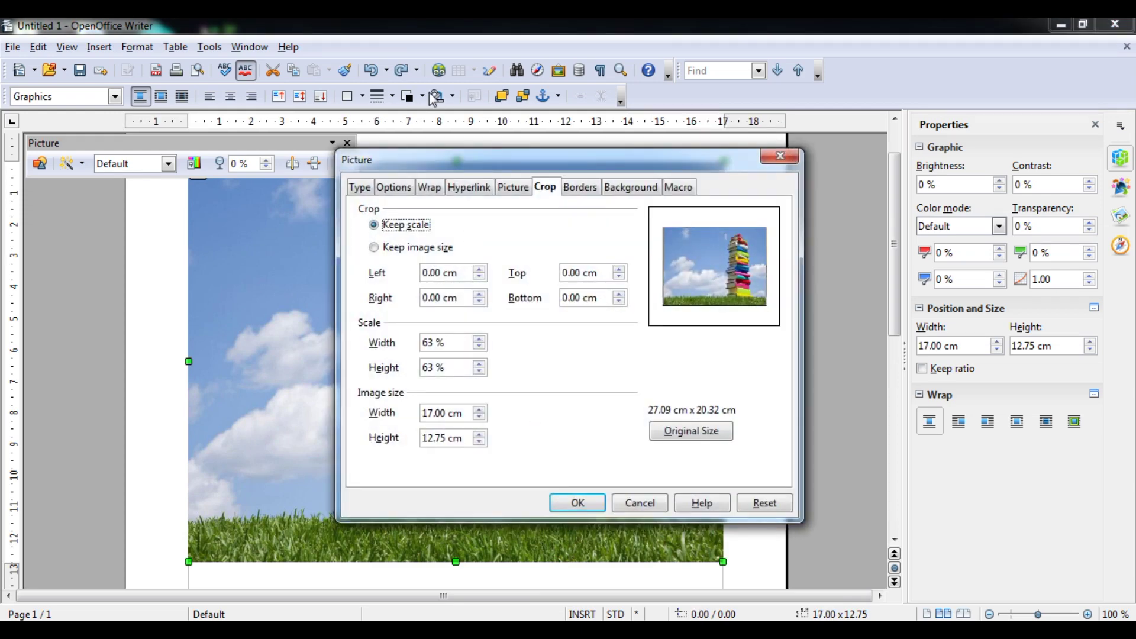
{"action": "left_click", "coordinate": [374, 248]}
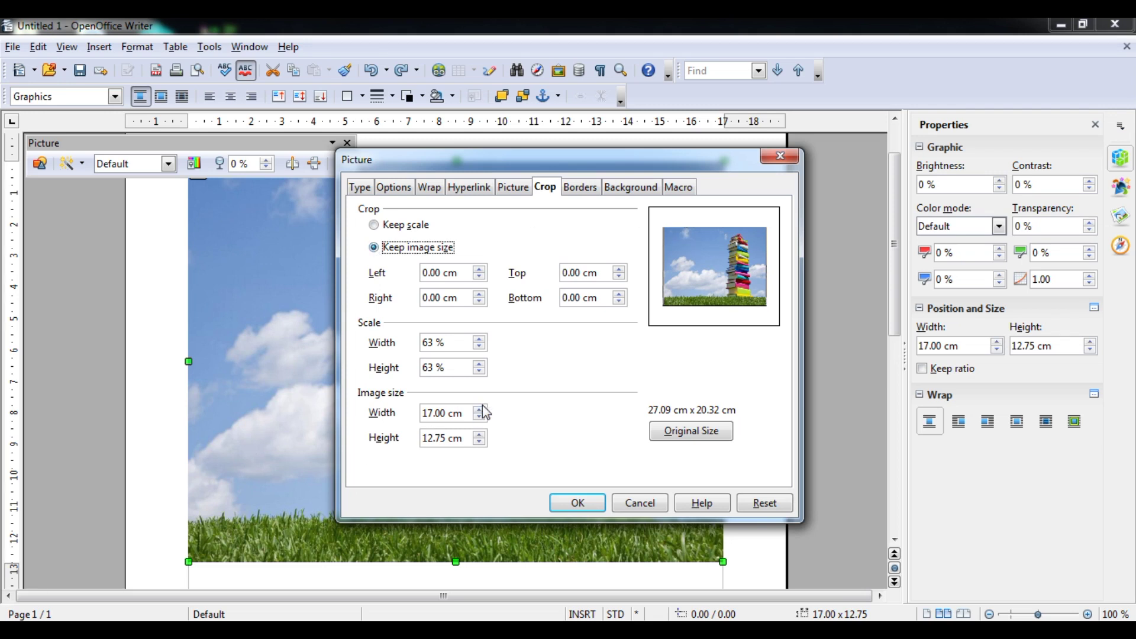
{"action": "left_click", "coordinate": [428, 271]}
{"action": "type", "text": "10"}
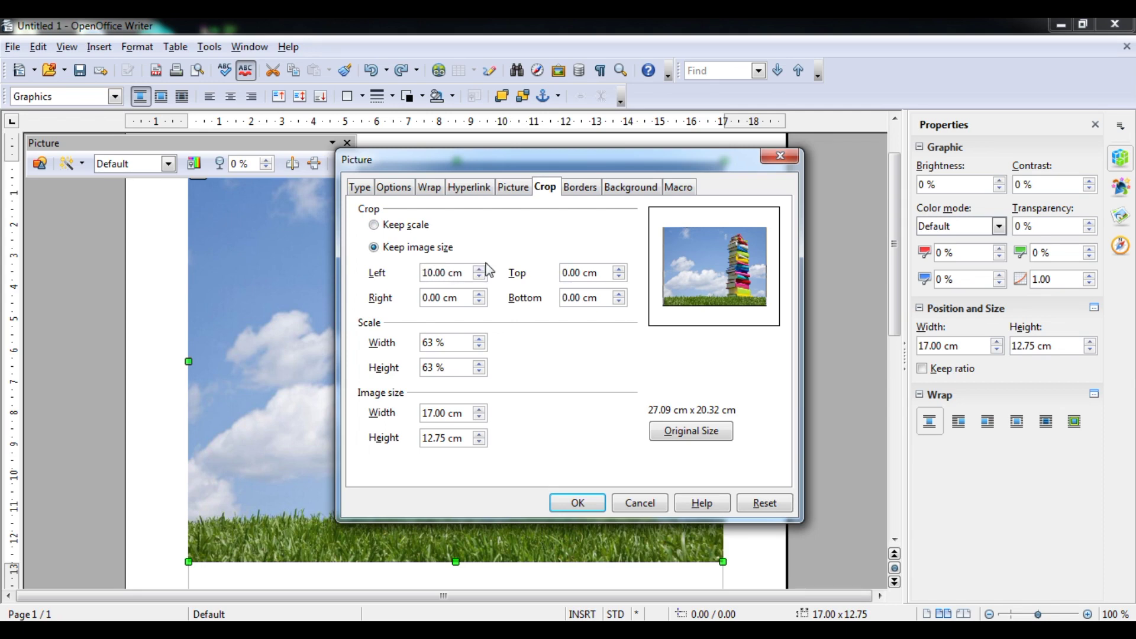
{"action": "left_click", "coordinate": [575, 500]}
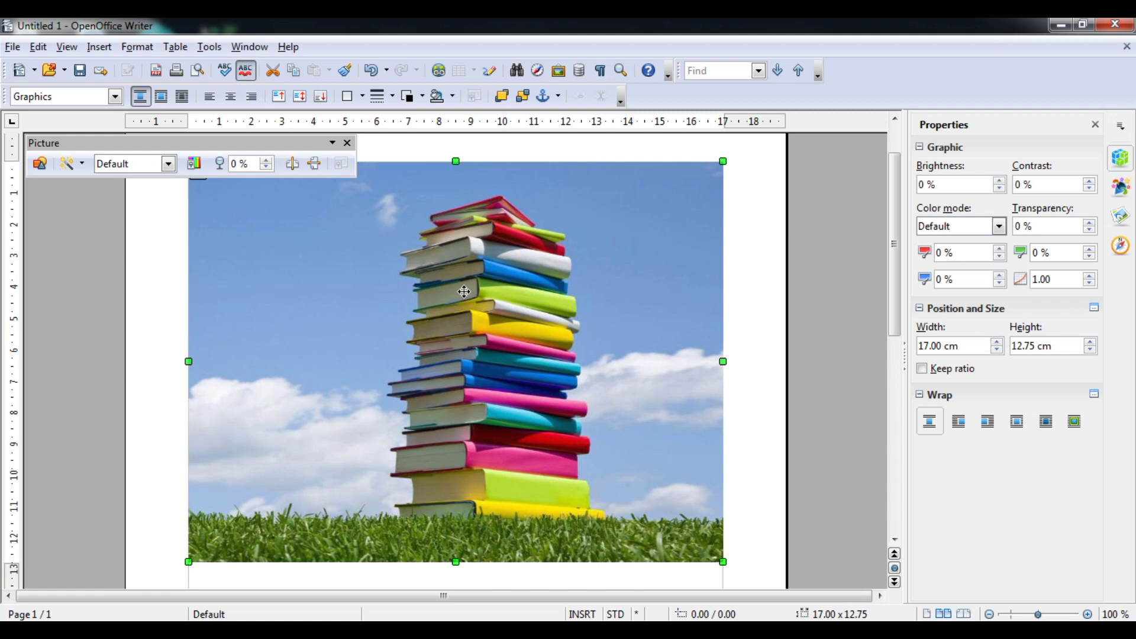
{"action": "key", "text": "ctrl+z"}
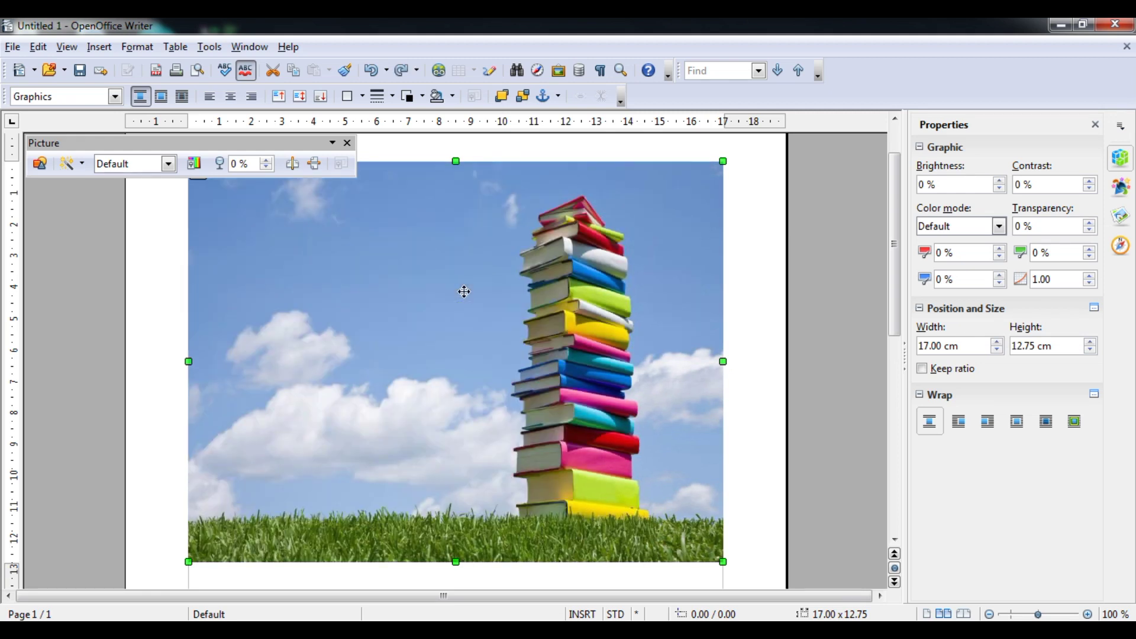
Reposition the floating Picture toolbar closer to the page centre and check the practical topics in the syllabus PDF.
{"action": "left_click_drag", "start_coordinate": [201, 149], "coordinate": [327, 150]}
{"action": "key", "text": "alt+Tab"}
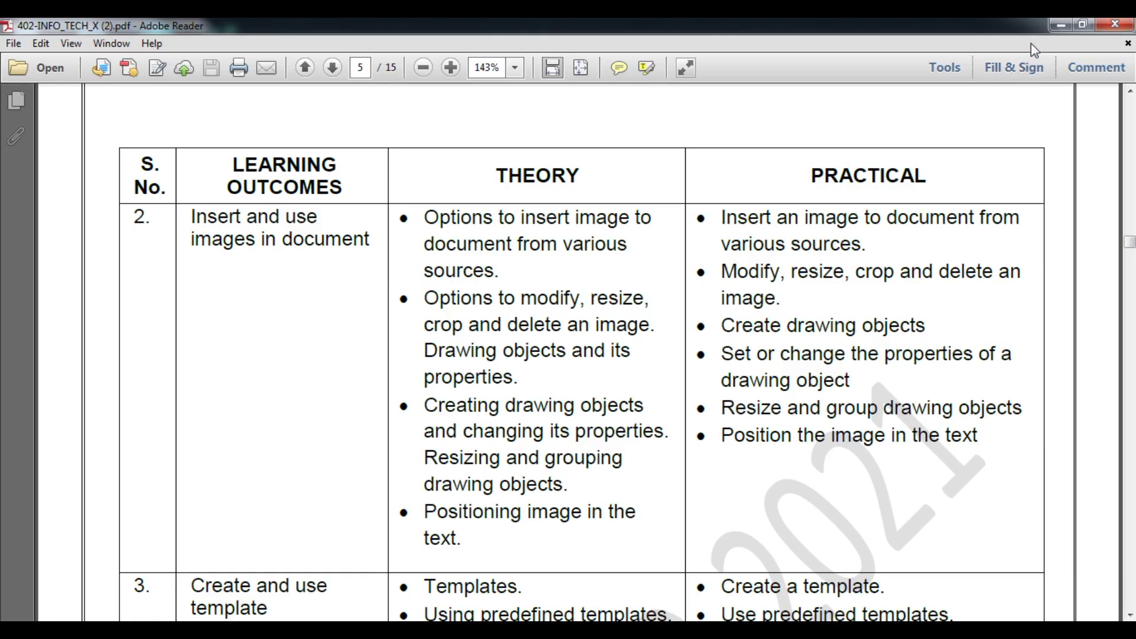
{"action": "left_click", "coordinate": [1061, 25]}
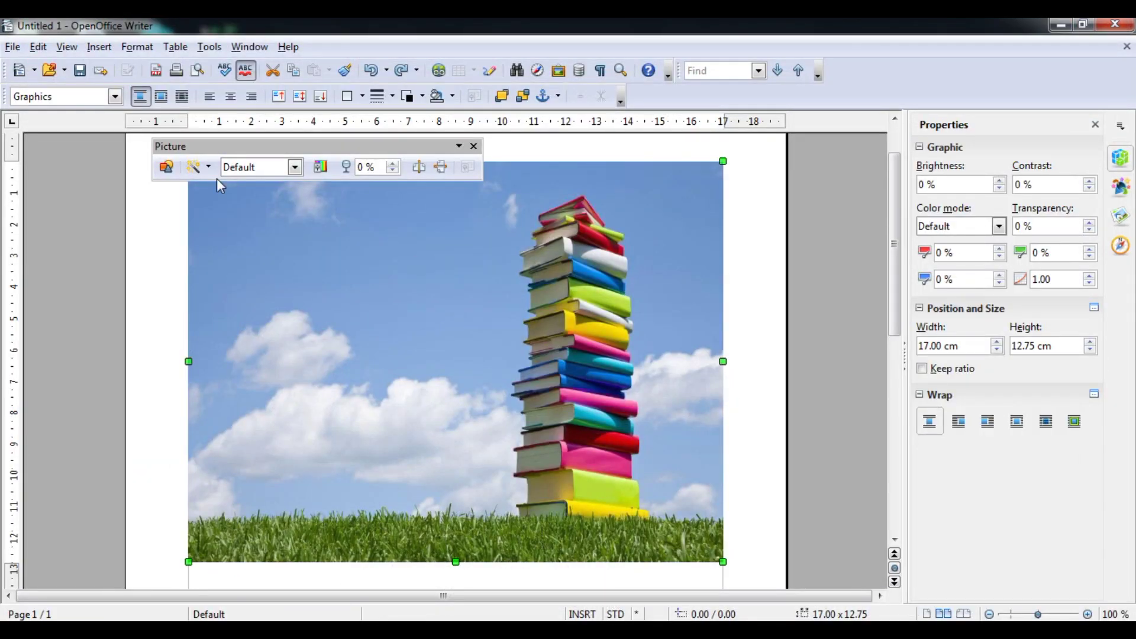
Try the Invert filter on the books picture, and apply it a second time to restore the original colours.
{"action": "left_click", "coordinate": [197, 170]}
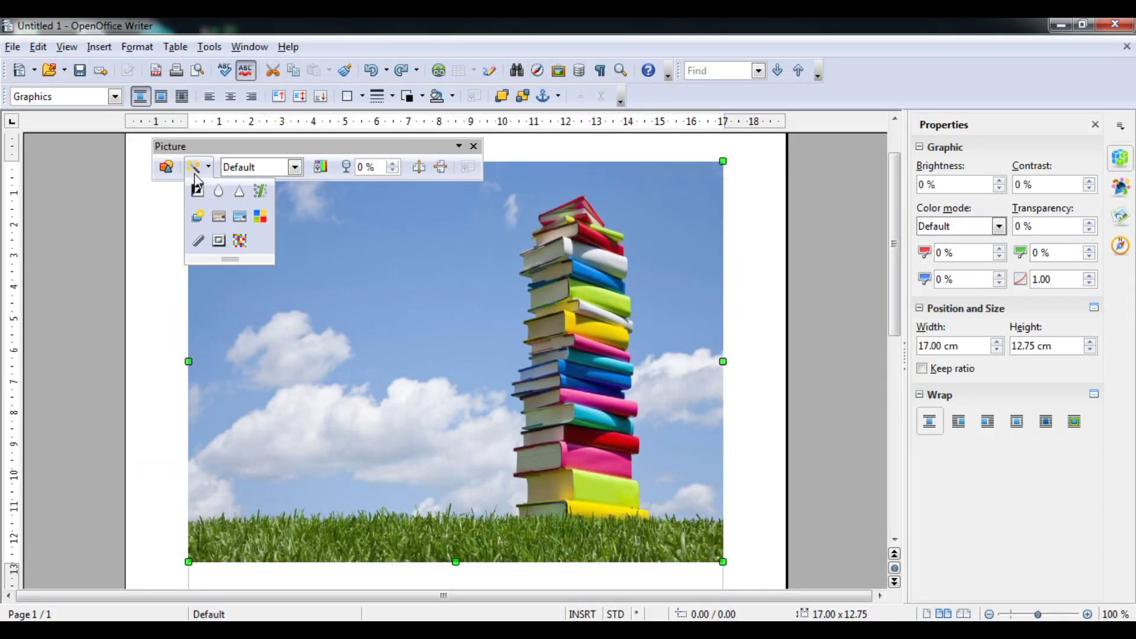
{"action": "left_click", "coordinate": [197, 195]}
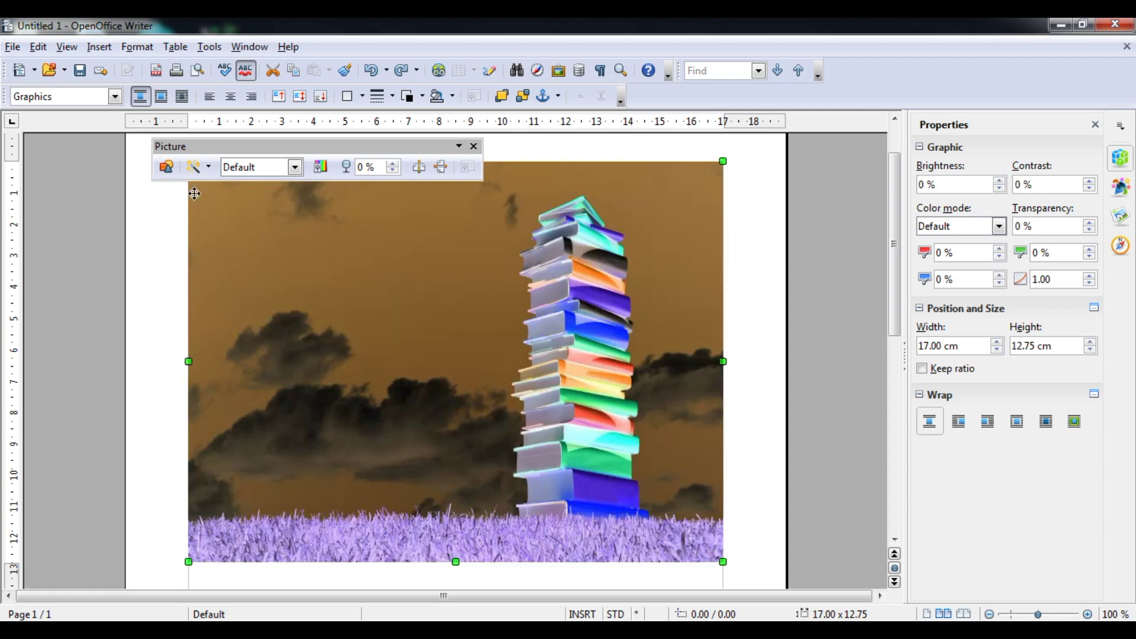
{"action": "left_click", "coordinate": [196, 167]}
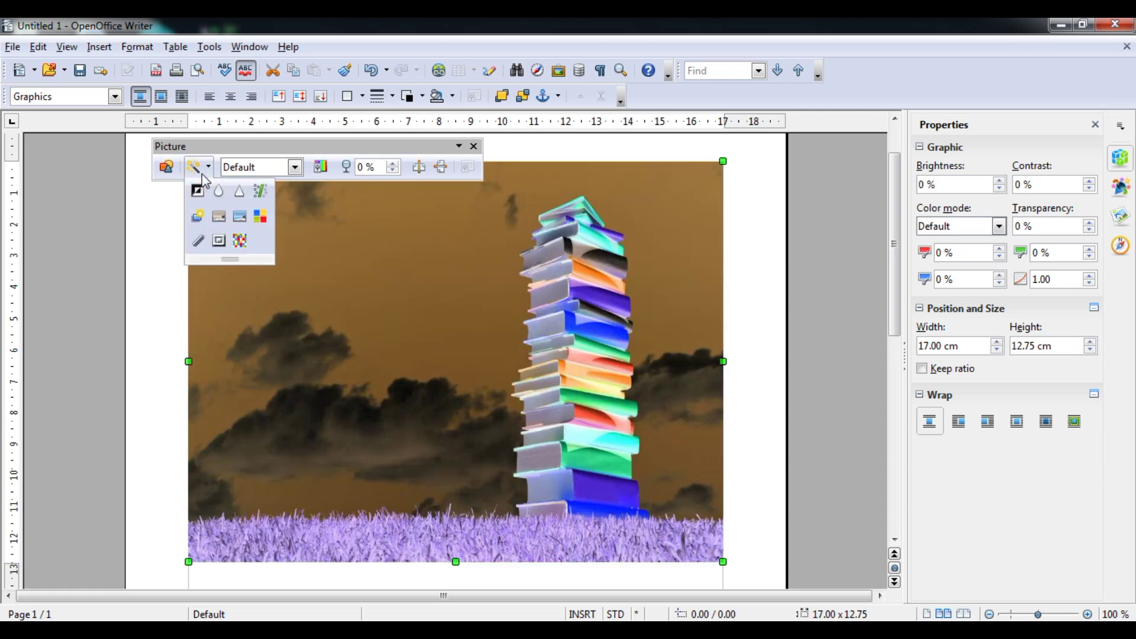
{"action": "left_click", "coordinate": [198, 192]}
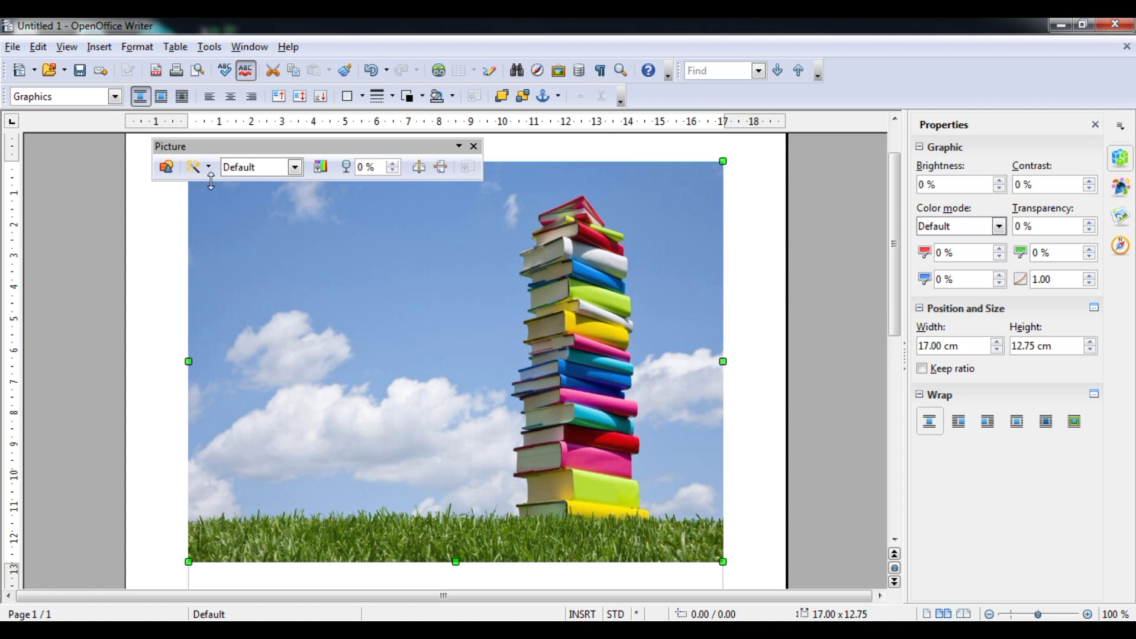
Apply the Smooth filter twice to the books picture.
{"action": "left_click", "coordinate": [207, 171]}
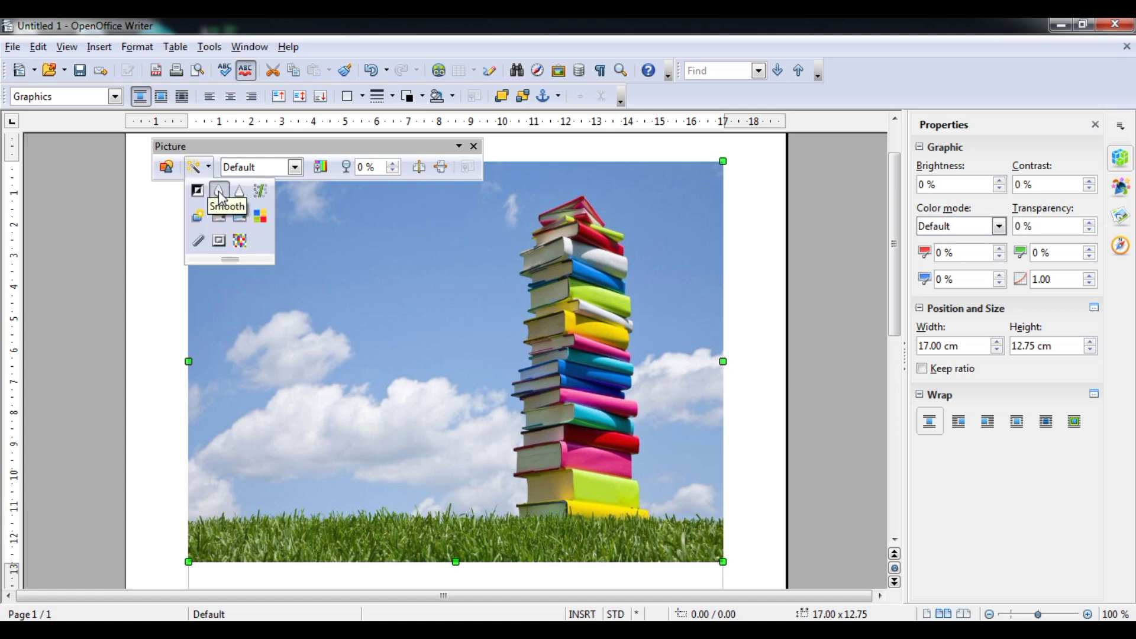
{"action": "left_click", "coordinate": [220, 196]}
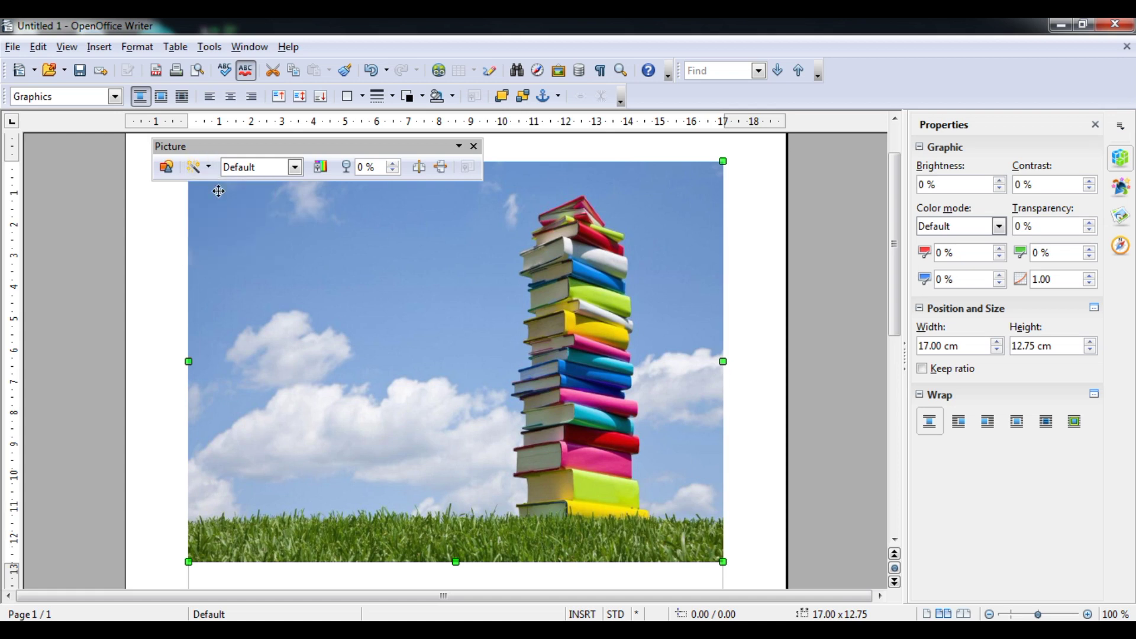
{"action": "left_click", "coordinate": [195, 166]}
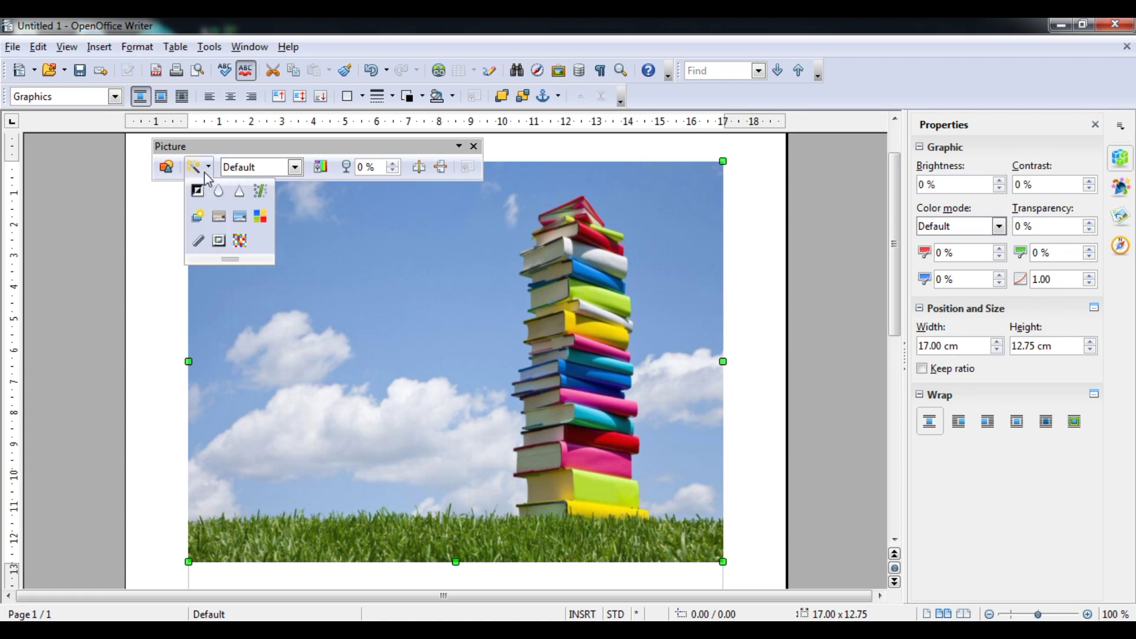
{"action": "left_click", "coordinate": [217, 193]}
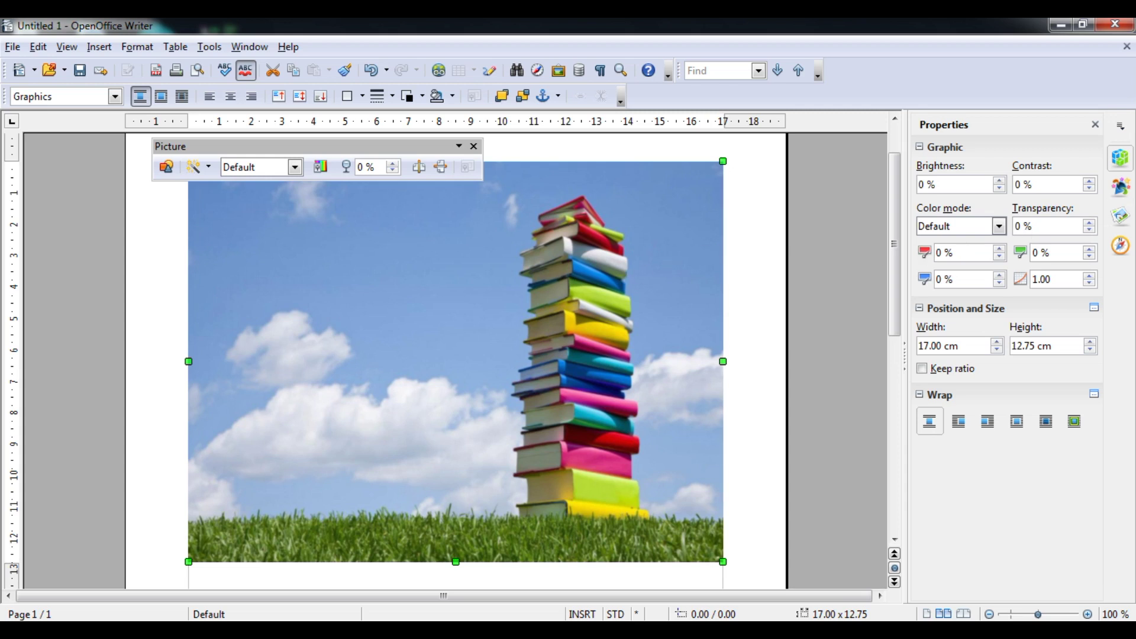
Browse the Gallery's images in the Environment and Homepage themes.
{"action": "left_click", "coordinate": [1127, 218]}
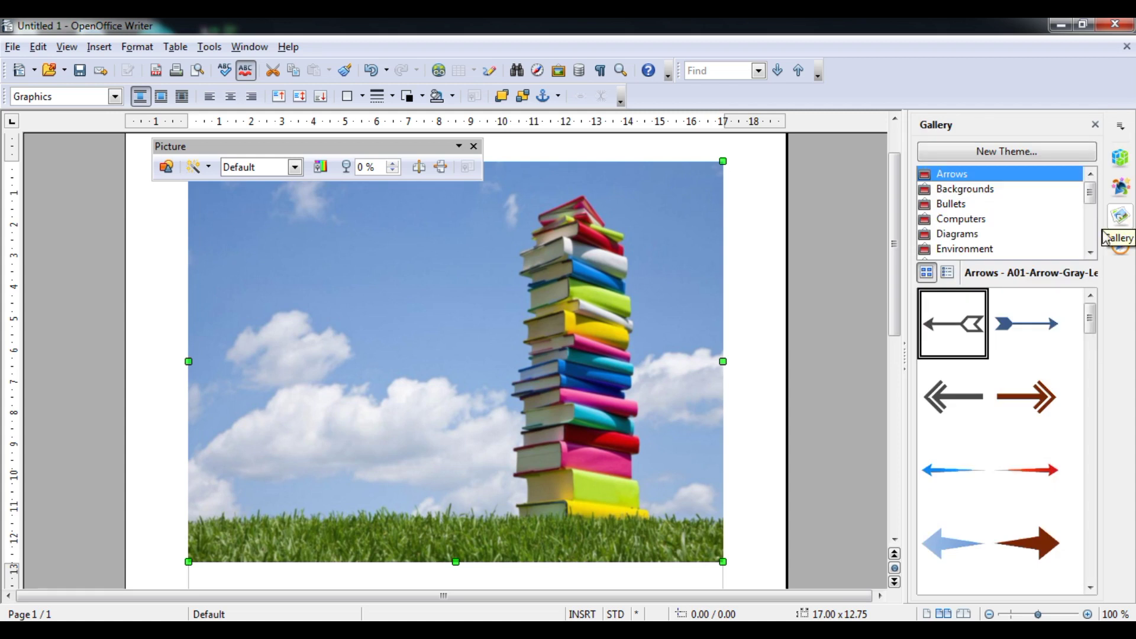
{"action": "left_click", "coordinate": [977, 251]}
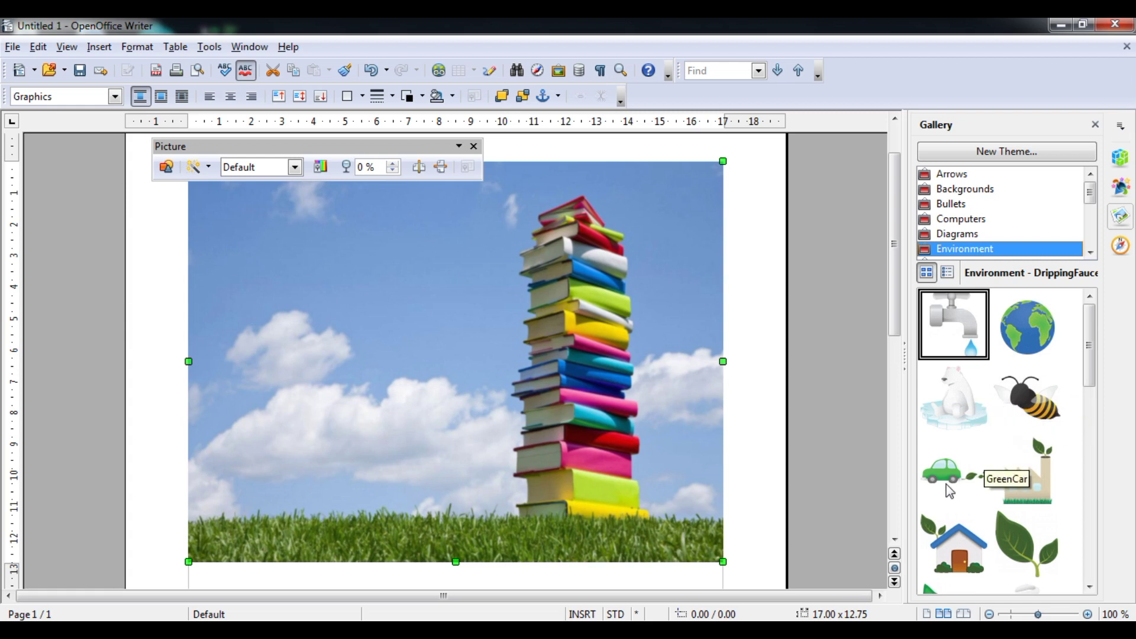
{"action": "left_click", "coordinate": [1090, 254]}
{"action": "left_click", "coordinate": [1090, 253]}
{"action": "left_click", "coordinate": [1091, 253]}
{"action": "left_click", "coordinate": [1091, 254]}
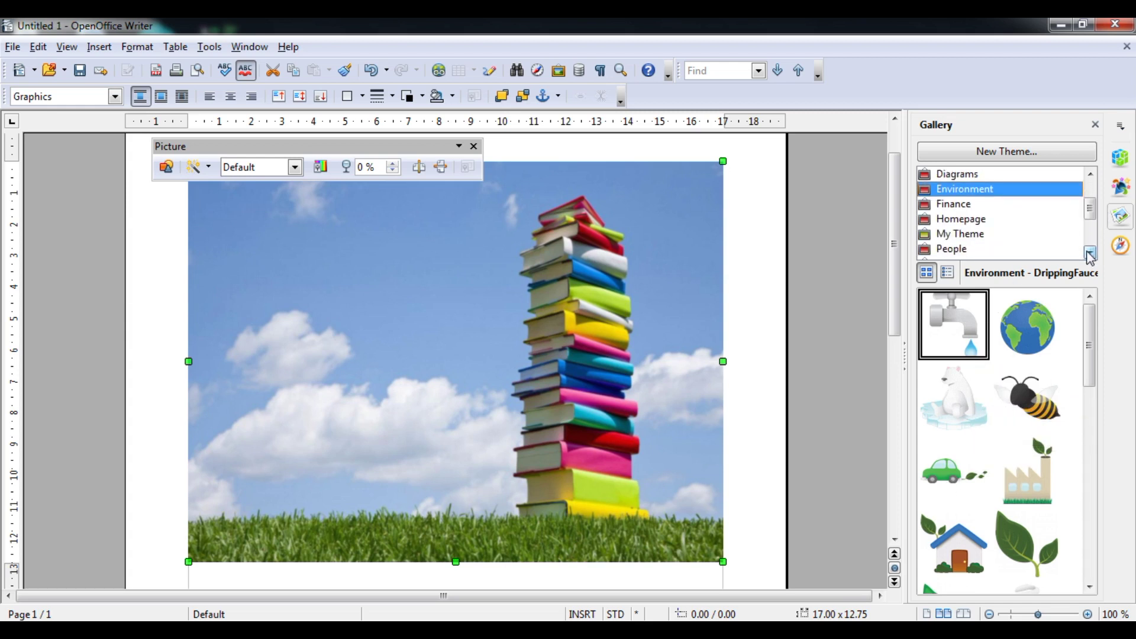
{"action": "left_click", "coordinate": [960, 222]}
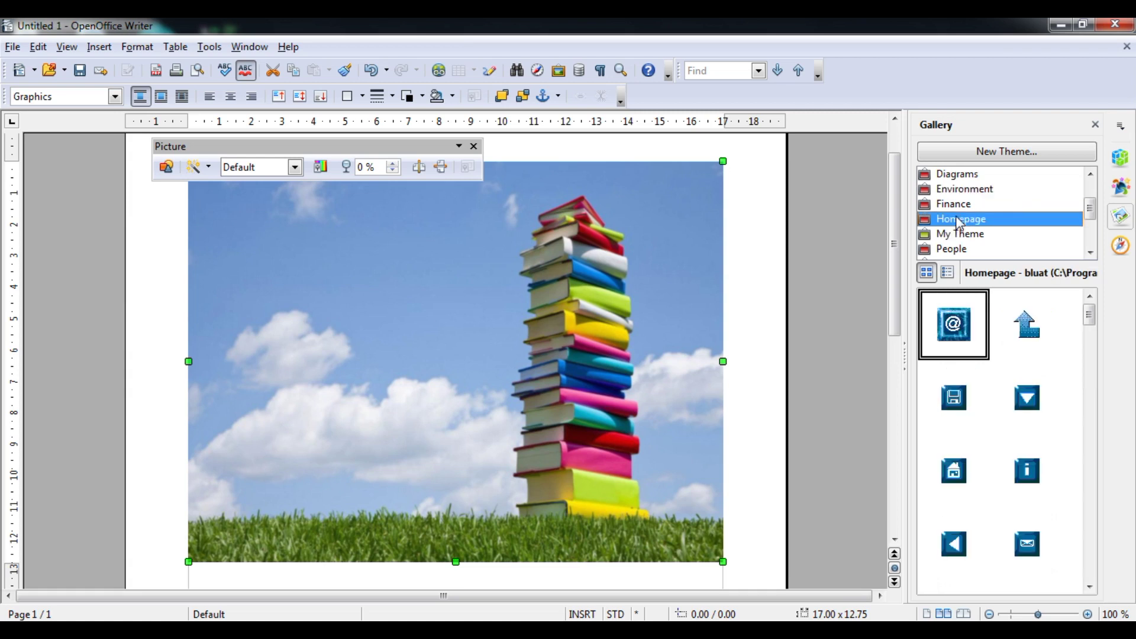
Replace the selected books picture with the ATM02 image from the Gallery's Finance theme.
{"action": "left_click", "coordinate": [959, 208]}
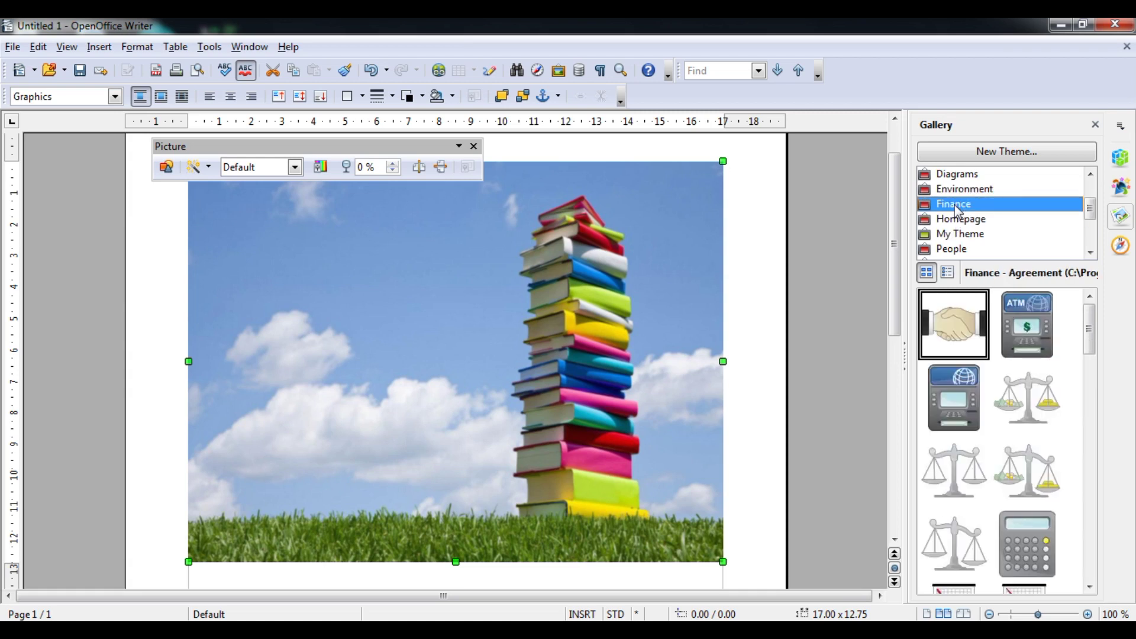
{"action": "left_click", "coordinate": [975, 397]}
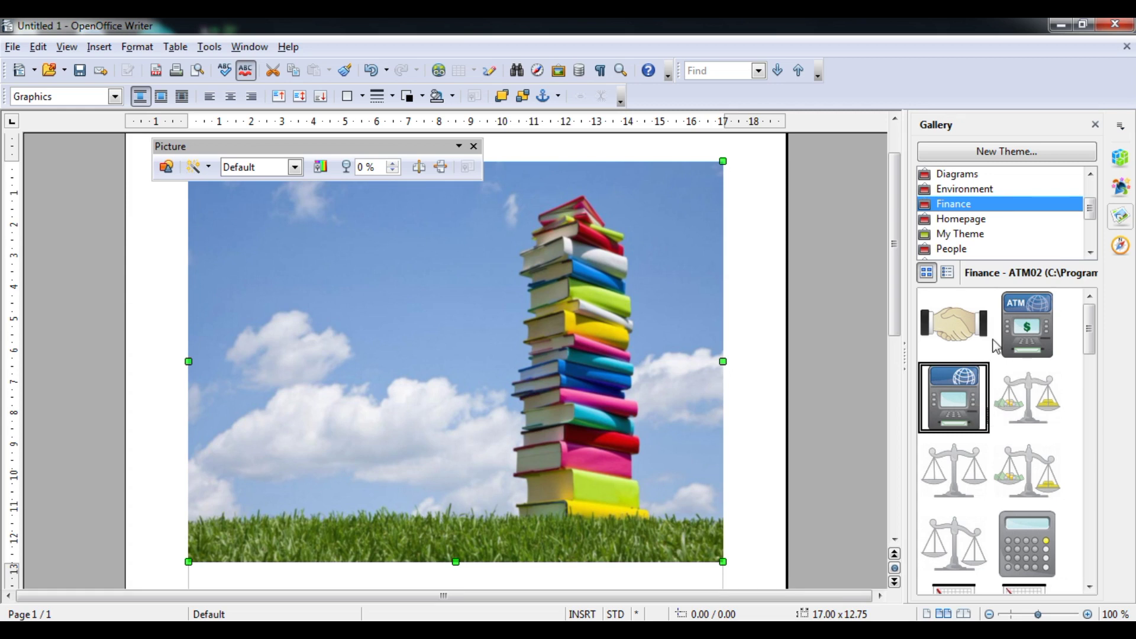
{"action": "right_click", "coordinate": [955, 398]}
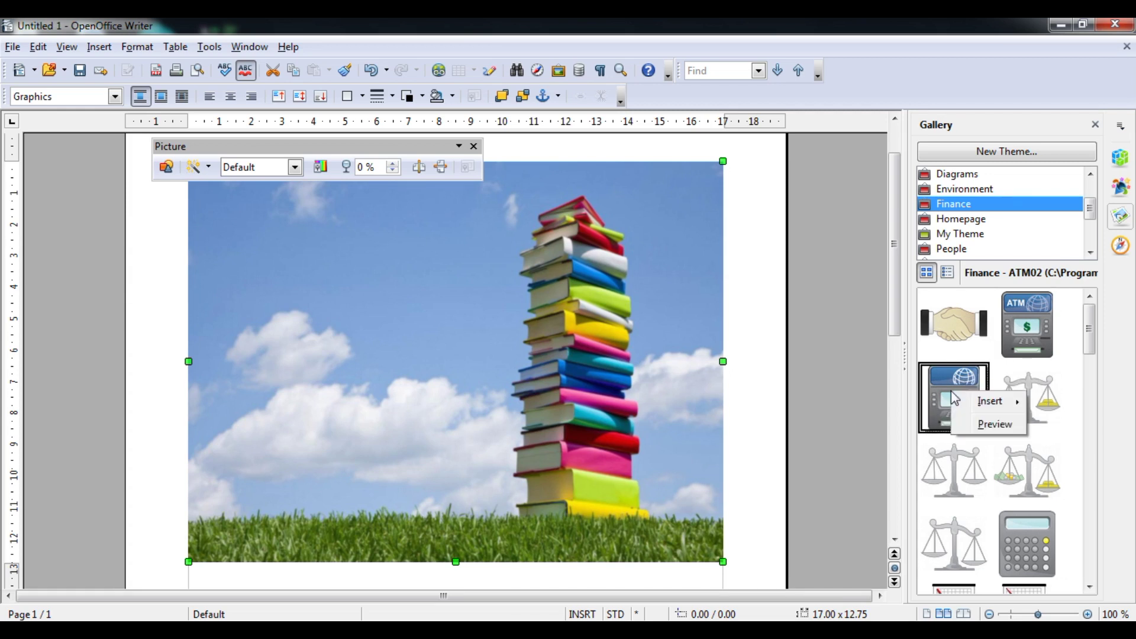
{"action": "mouse_move", "coordinate": [989, 401]}
{"action": "left_click", "coordinate": [1059, 401]}
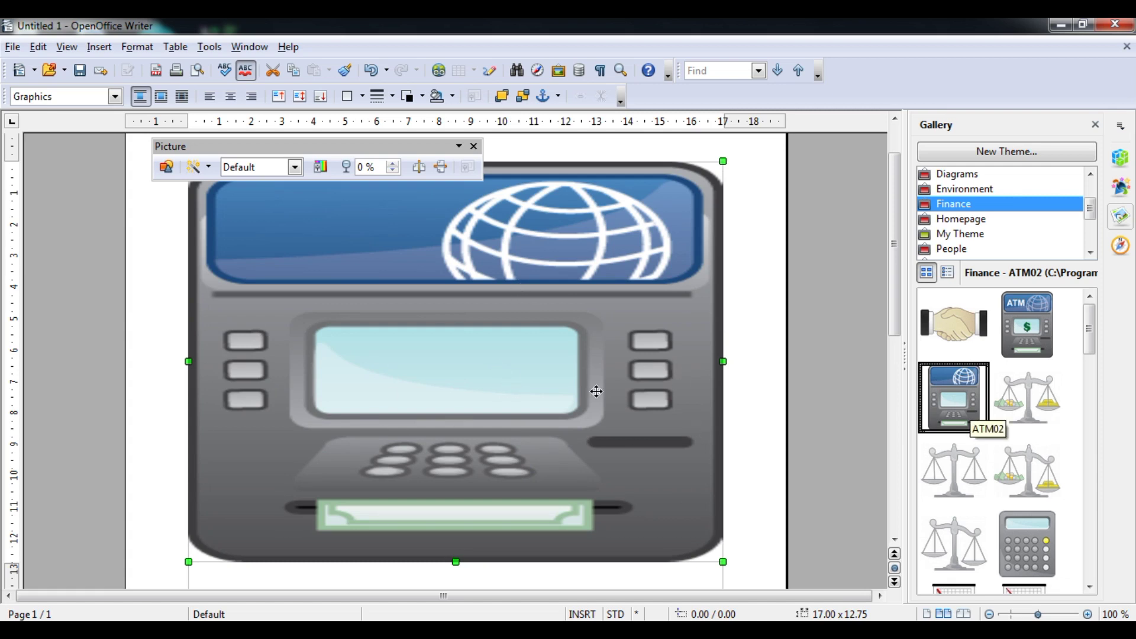
Apply the Smooth filter twice to the ATM picture, followed by the Sharpen filter once.
{"action": "left_click", "coordinate": [208, 171]}
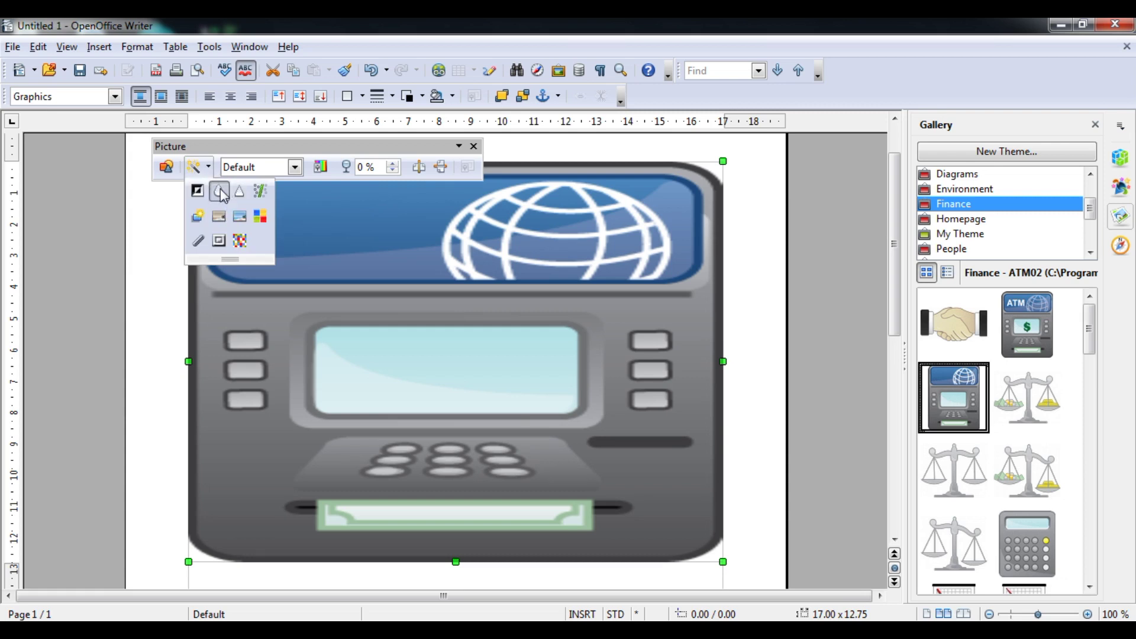
{"action": "left_click", "coordinate": [221, 192]}
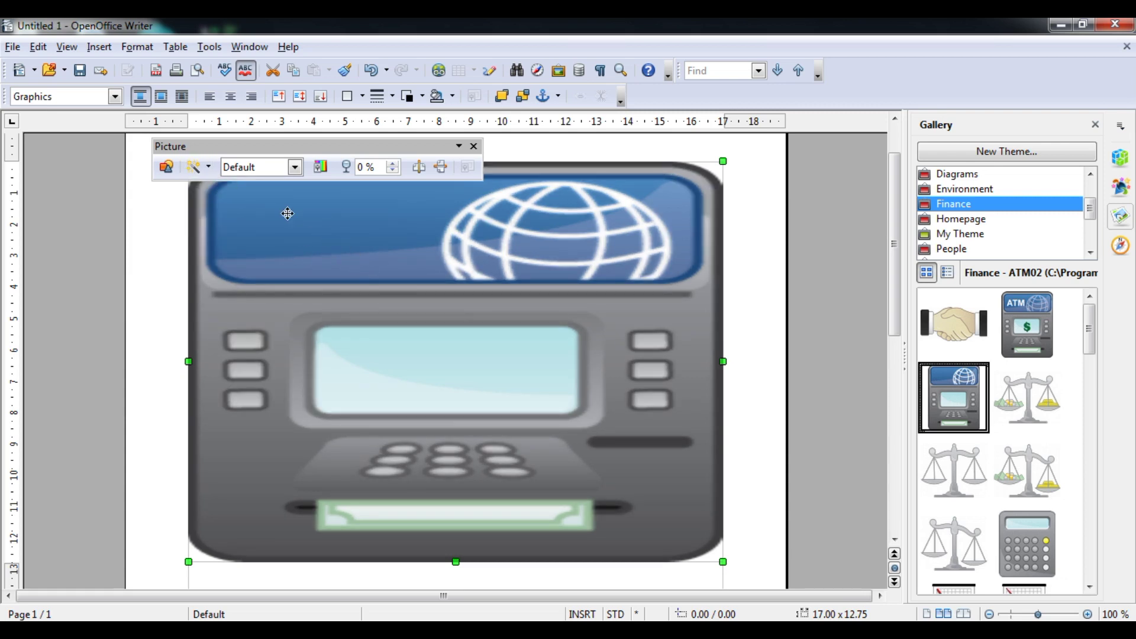
{"action": "left_click", "coordinate": [204, 168]}
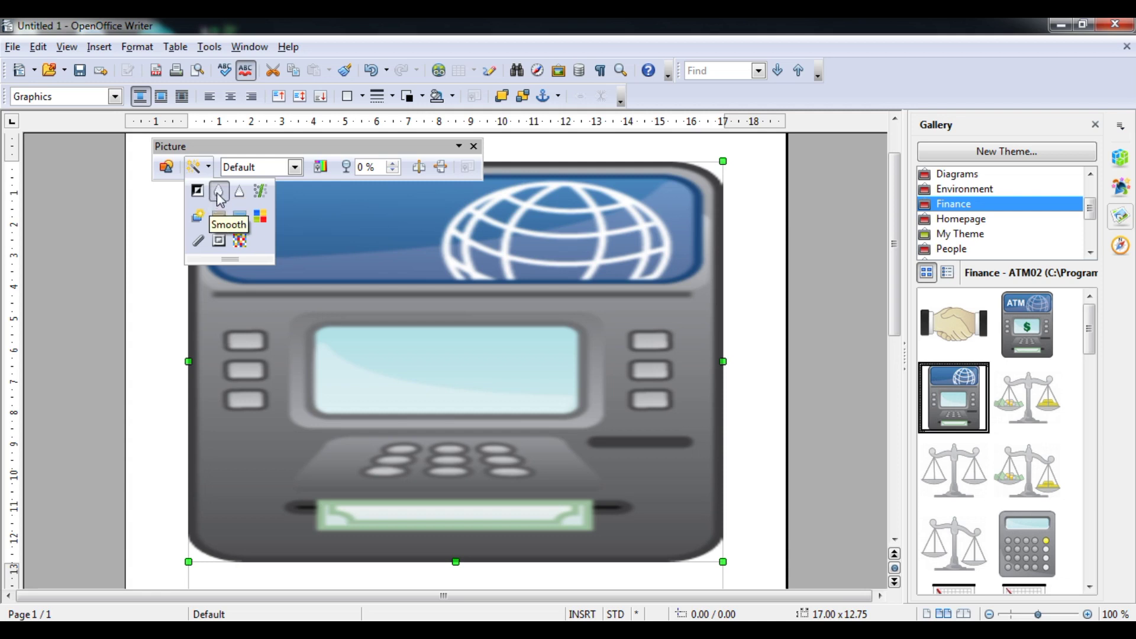
{"action": "left_click", "coordinate": [219, 195]}
{"action": "left_click", "coordinate": [197, 167]}
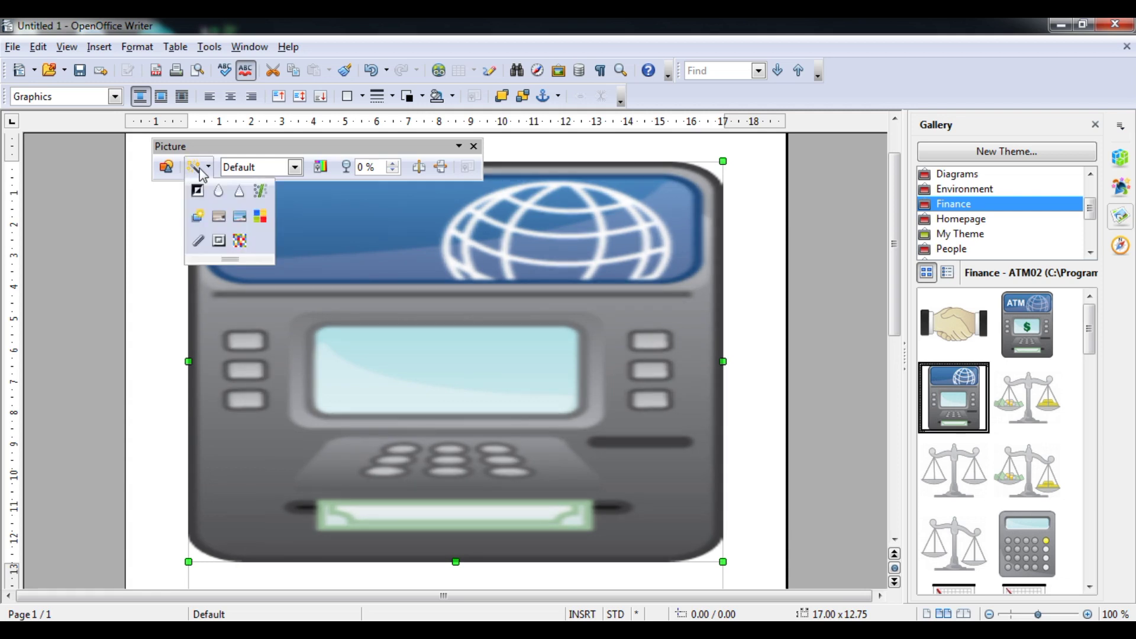
{"action": "left_click", "coordinate": [239, 188]}
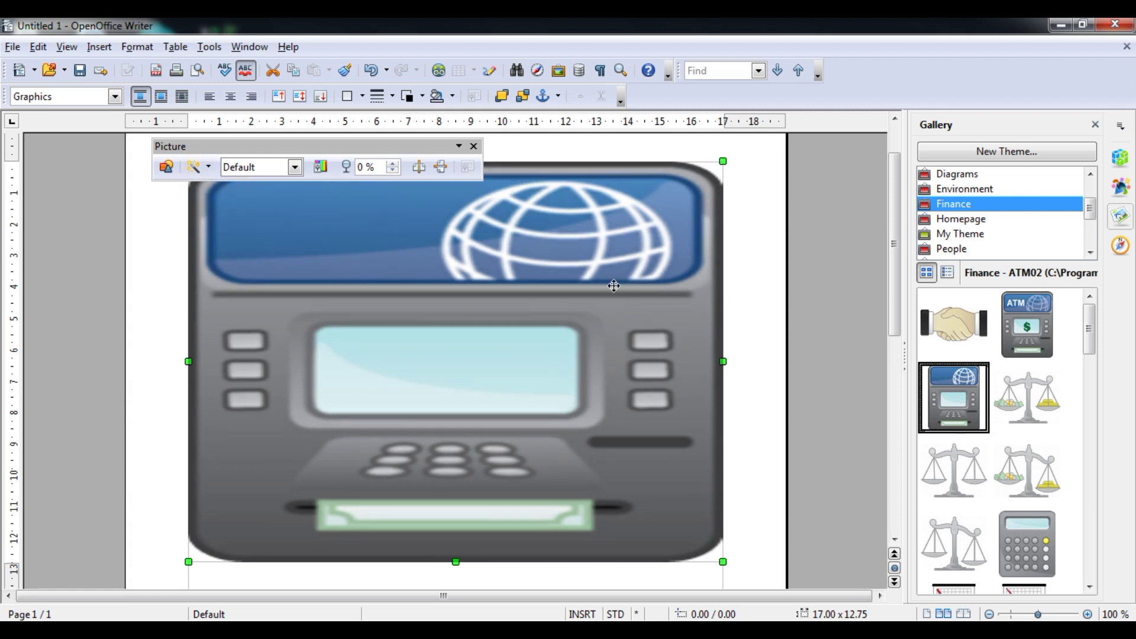
Apply the Remove Noise filter twice to the ATM picture.
{"action": "left_click", "coordinate": [196, 168]}
{"action": "left_click", "coordinate": [259, 189]}
{"action": "left_click", "coordinate": [196, 168]}
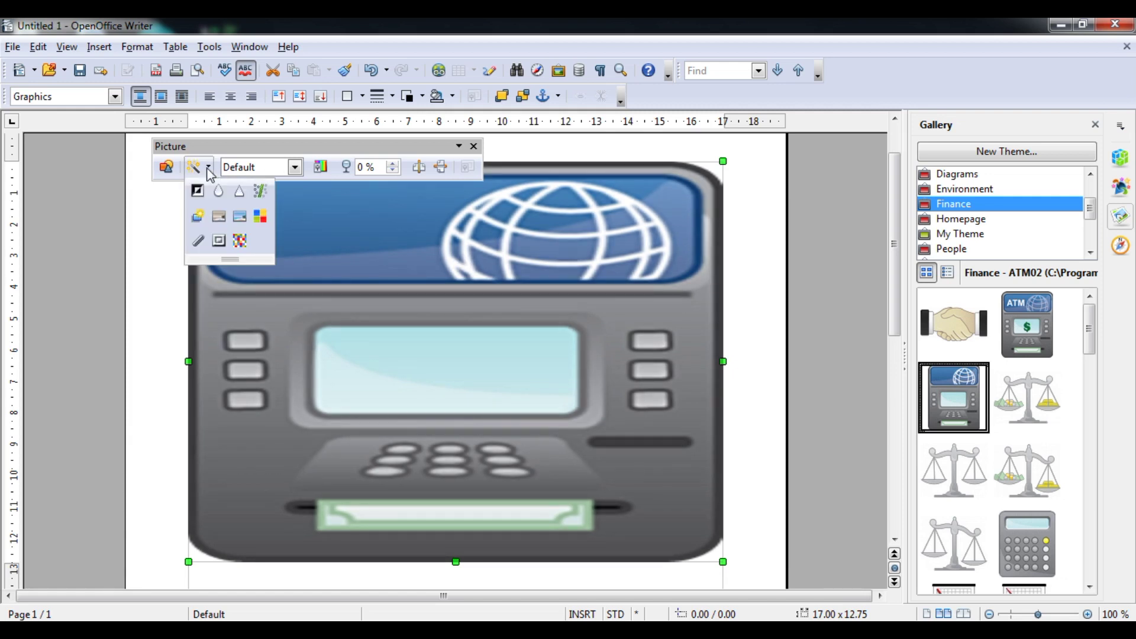
{"action": "left_click", "coordinate": [260, 190]}
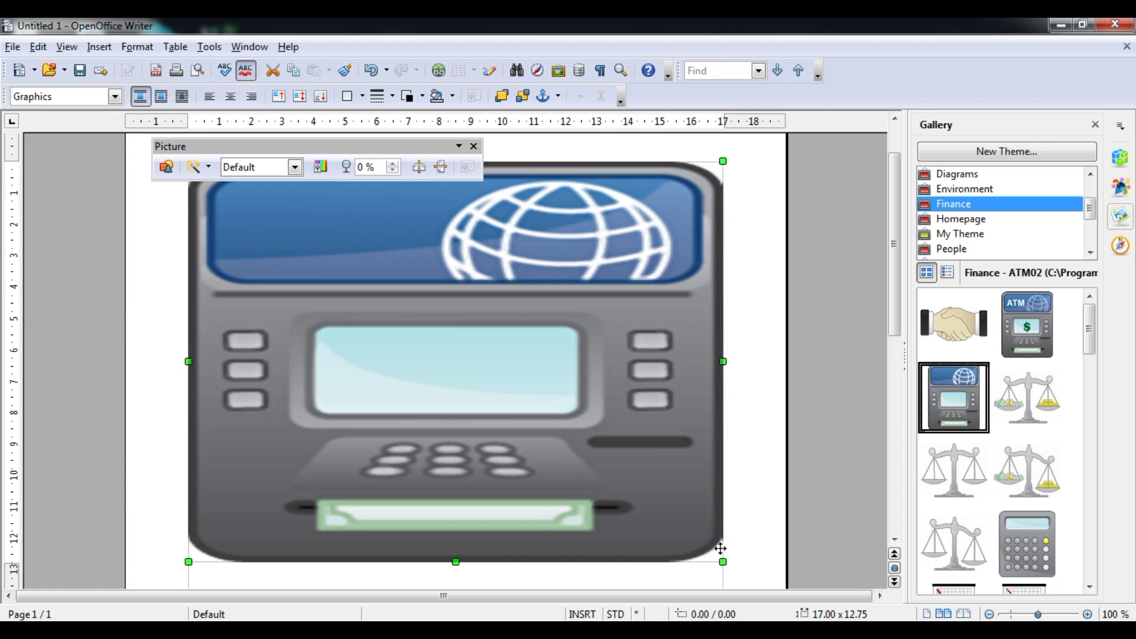
Apply the Solarization filter to the ATM picture with a threshold value of 50 % and no inversion.
{"action": "left_click", "coordinate": [207, 168]}
{"action": "key", "text": "Escape"}
{"action": "left_click", "coordinate": [207, 168]}
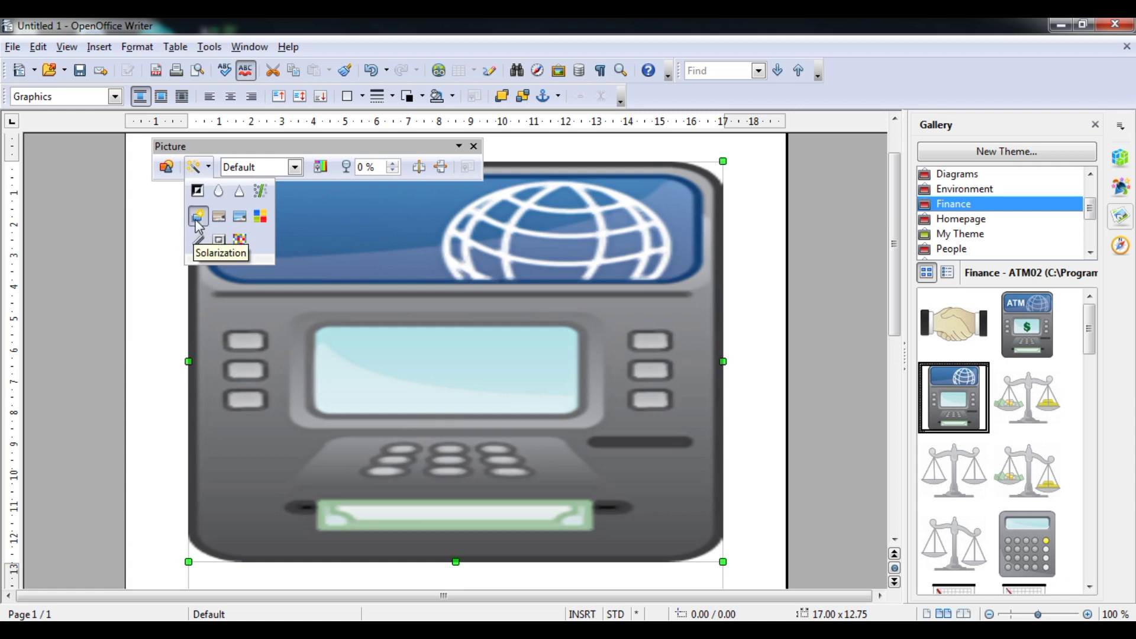
{"action": "left_click", "coordinate": [197, 219]}
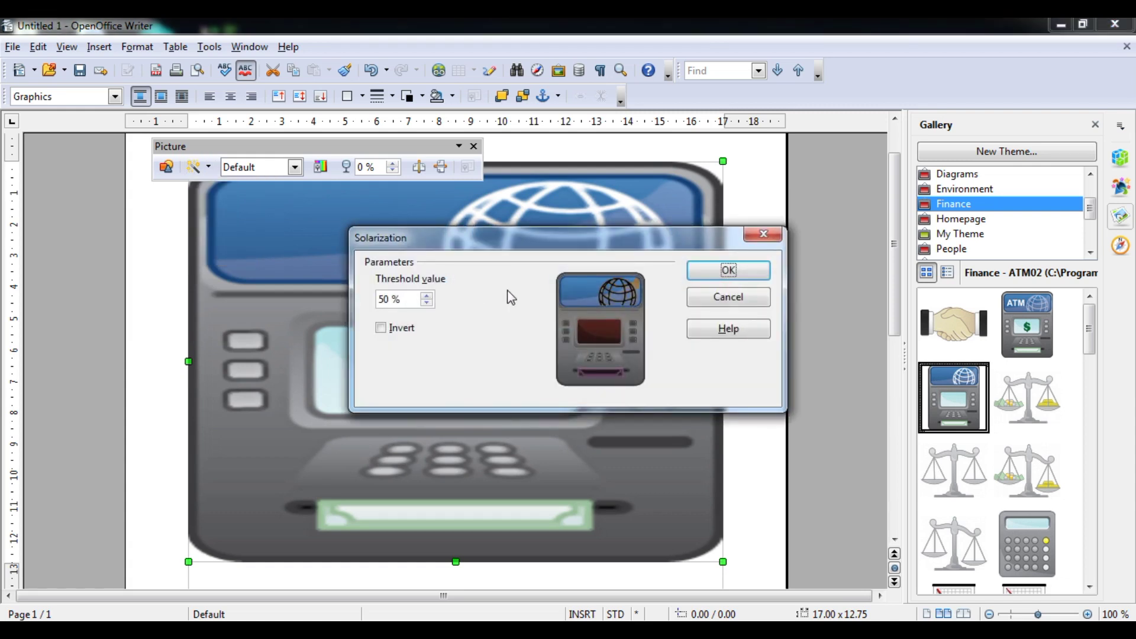
{"action": "left_click", "coordinate": [715, 275]}
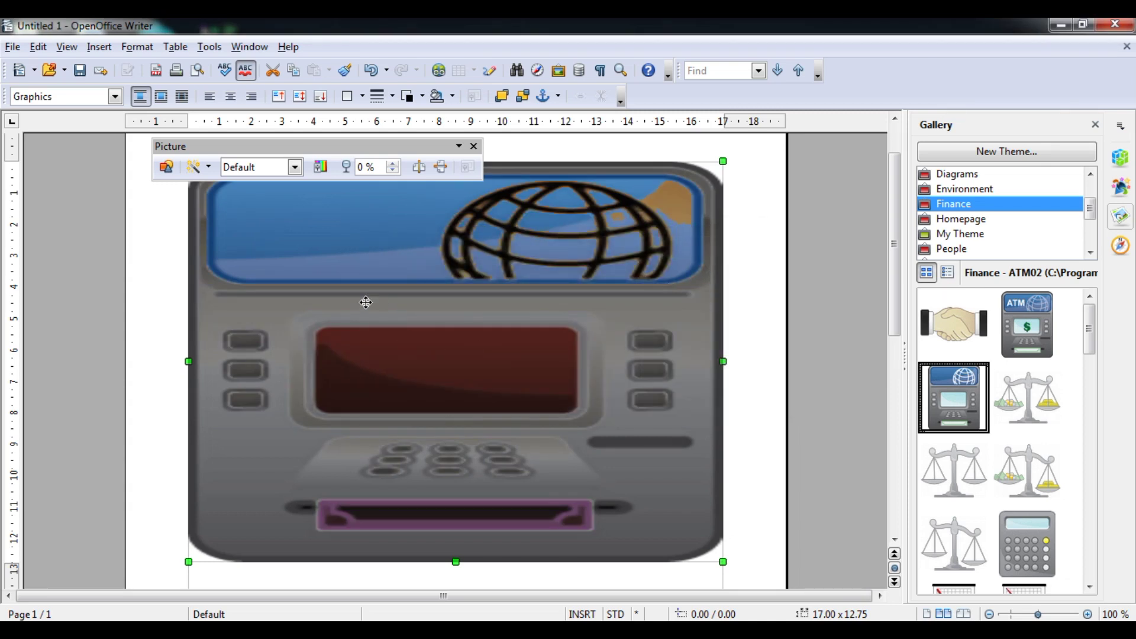
Check the available color modes and solarize the ATM picture again at a 50 % threshold.
{"action": "left_click", "coordinate": [294, 176]}
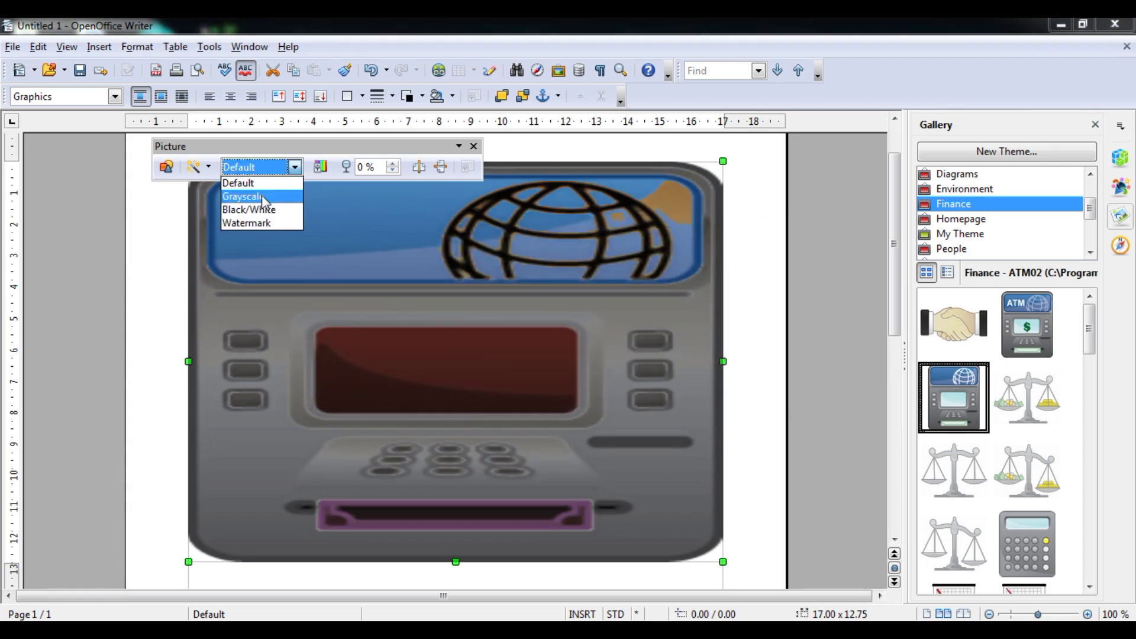
{"action": "left_click", "coordinate": [206, 176]}
{"action": "left_click", "coordinate": [206, 172]}
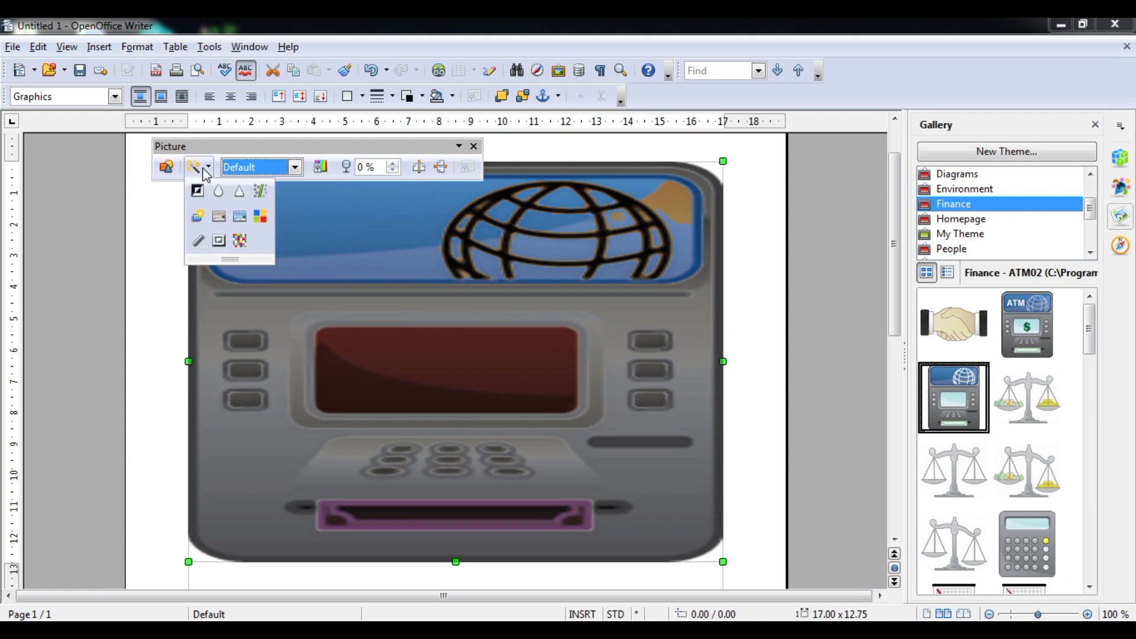
{"action": "left_click", "coordinate": [201, 219]}
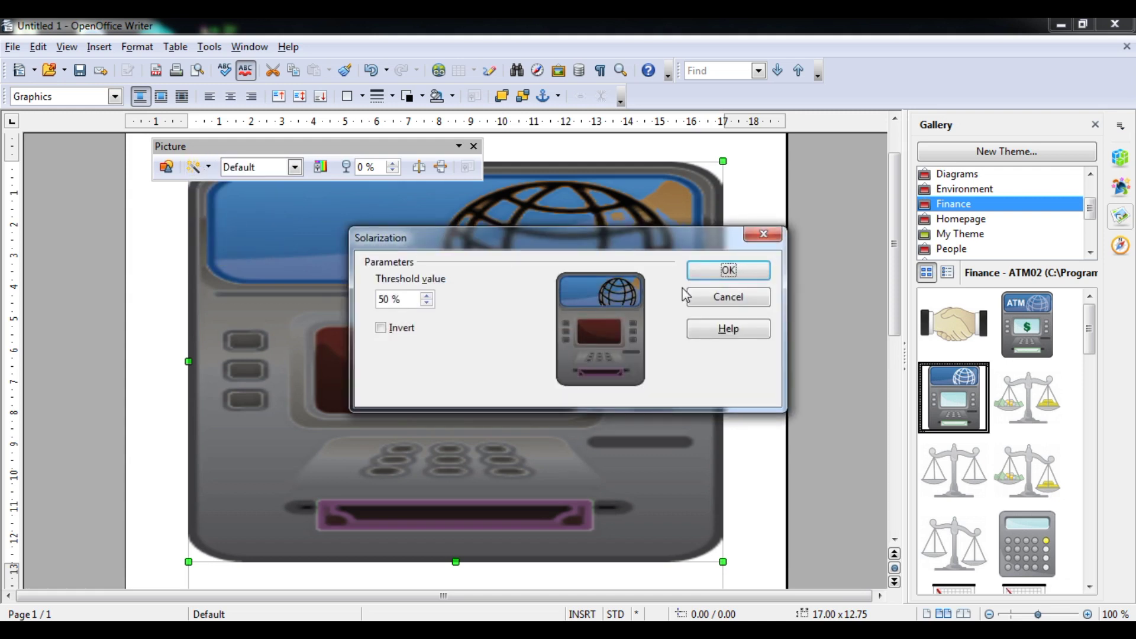
{"action": "left_click", "coordinate": [728, 270]}
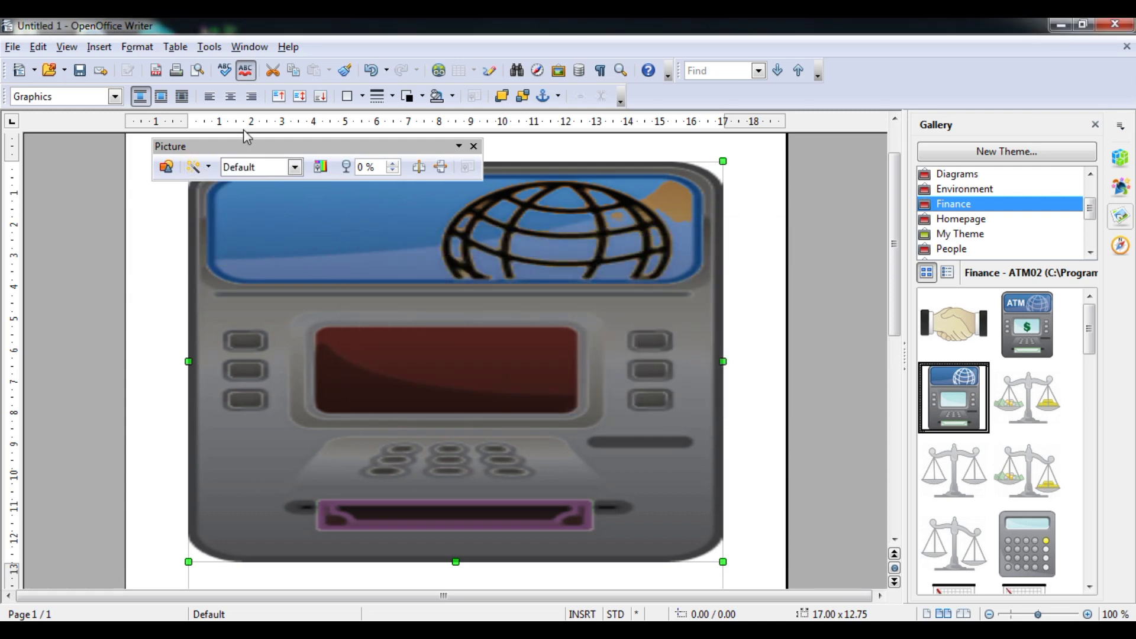
Try the Aging filter on the ATM picture at a 10 % aging degree, and undo the aging and solarization effects.
{"action": "left_click", "coordinate": [195, 167]}
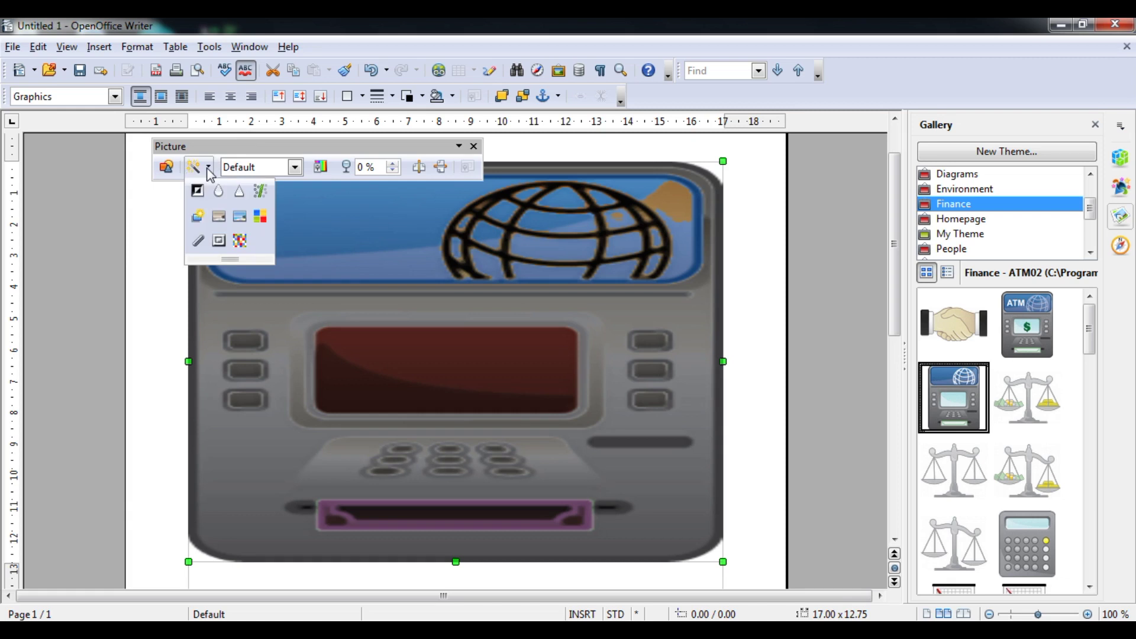
{"action": "left_click", "coordinate": [220, 217]}
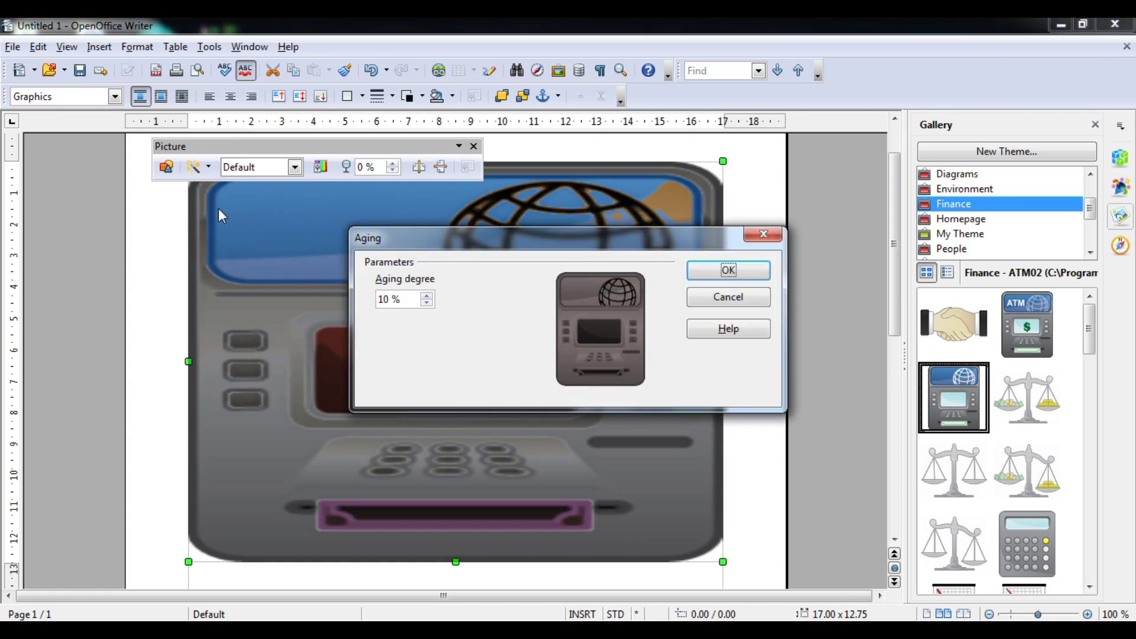
{"action": "left_click", "coordinate": [727, 269]}
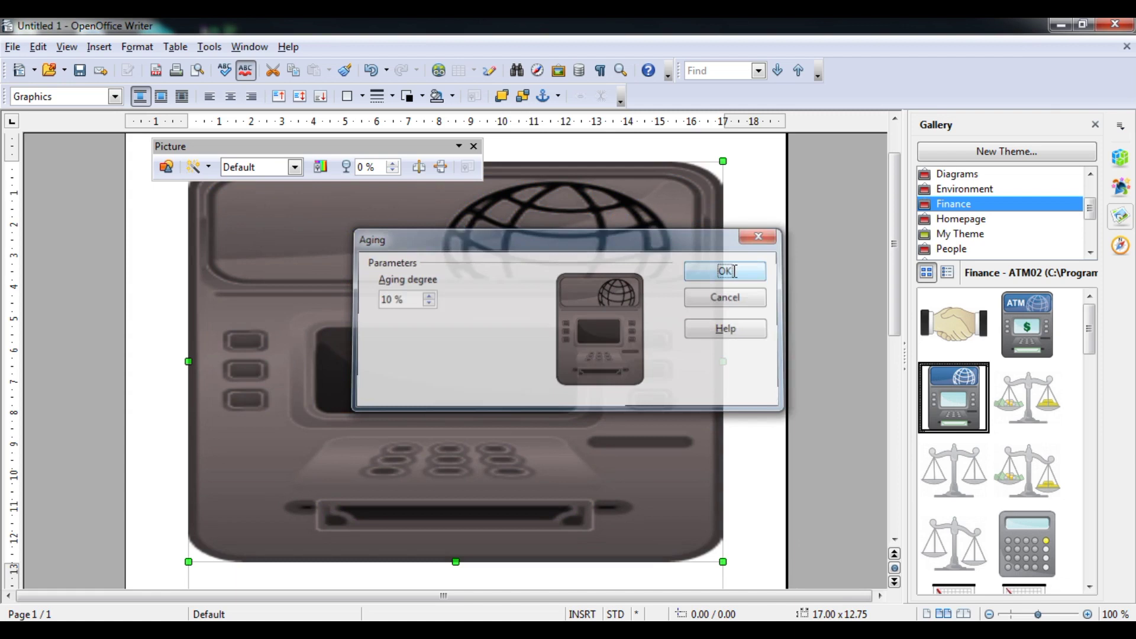
{"action": "left_click", "coordinate": [210, 168]}
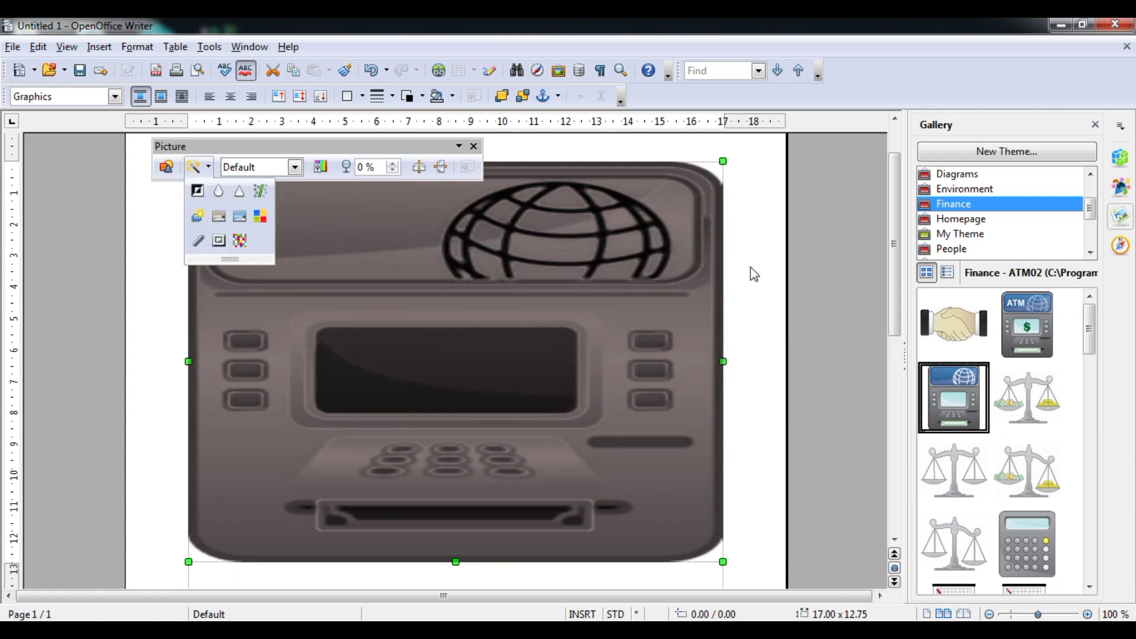
{"action": "key", "text": "ctrl+z"}
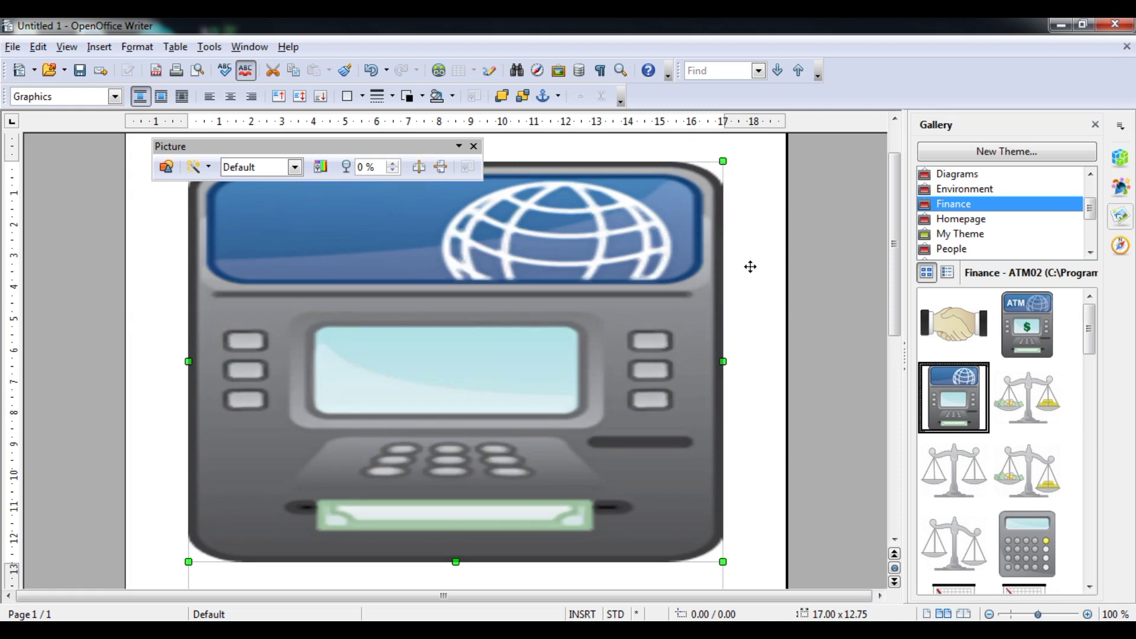
Try the Charcoal Sketch filter on the ATM picture four times in a row, and undo all the sketch effects.
{"action": "left_click", "coordinate": [211, 168]}
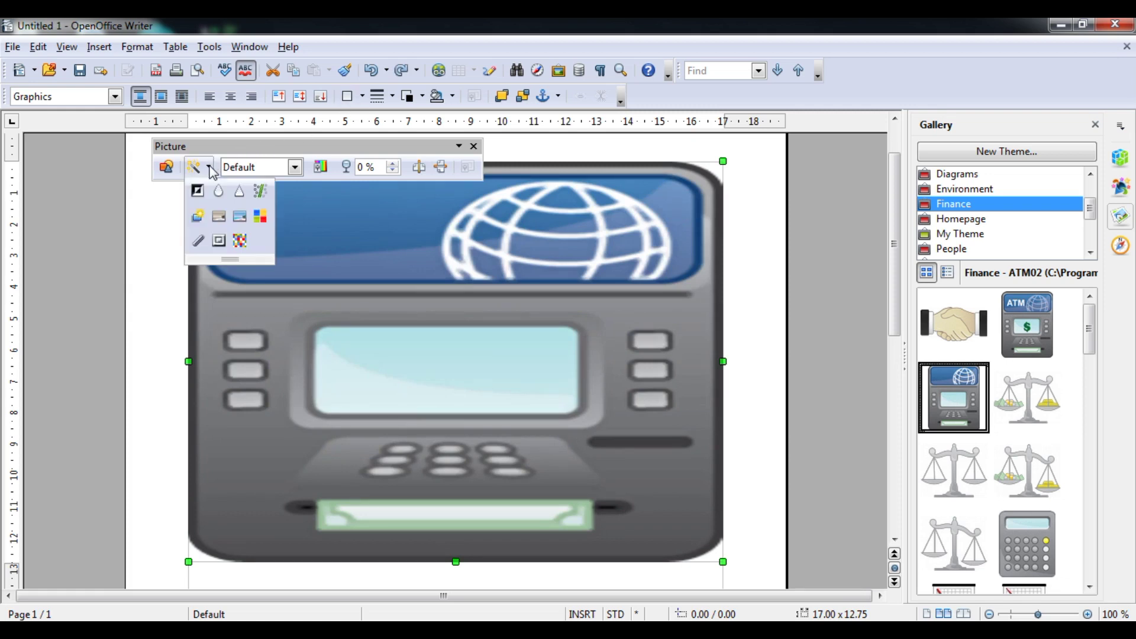
{"action": "left_click", "coordinate": [200, 241]}
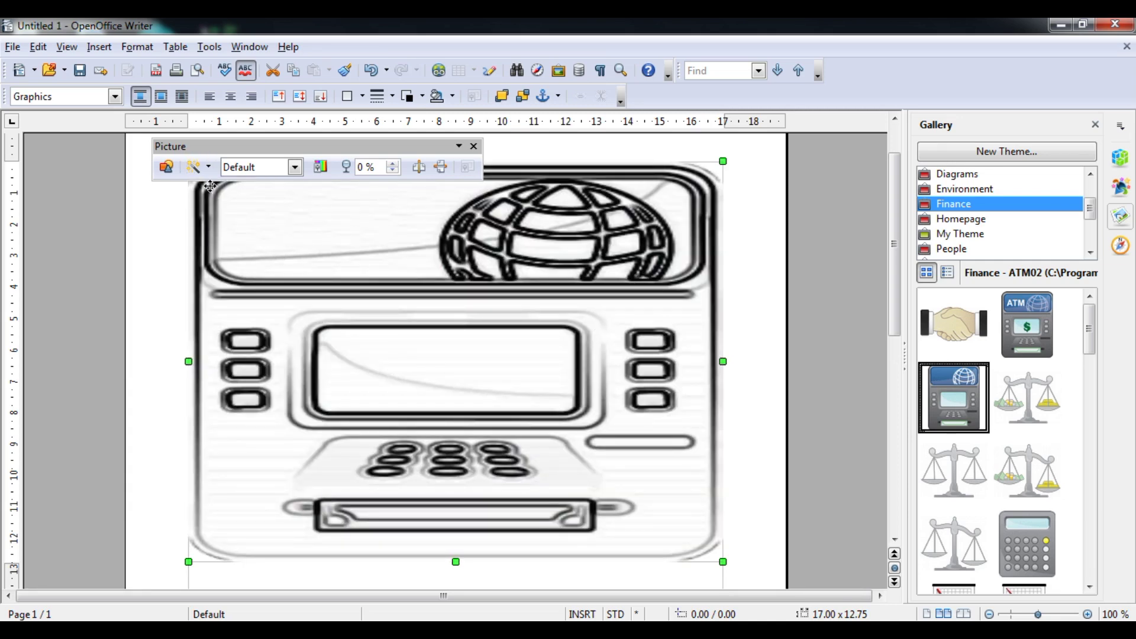
{"action": "left_click", "coordinate": [210, 168]}
{"action": "left_click", "coordinate": [201, 241]}
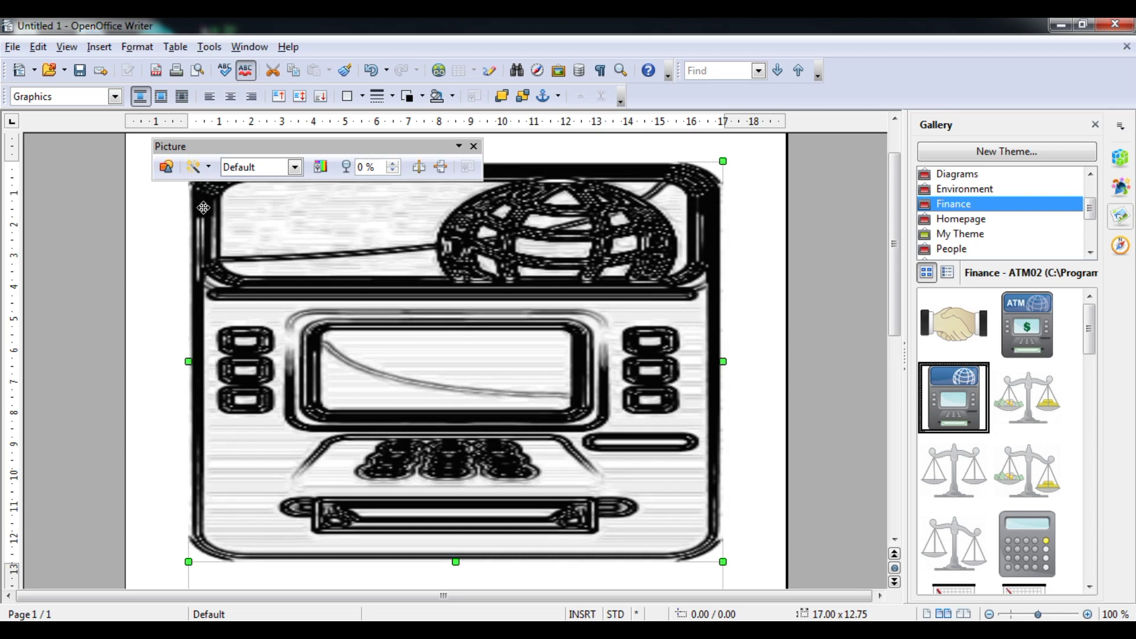
{"action": "left_click", "coordinate": [207, 170]}
{"action": "left_click", "coordinate": [198, 237]}
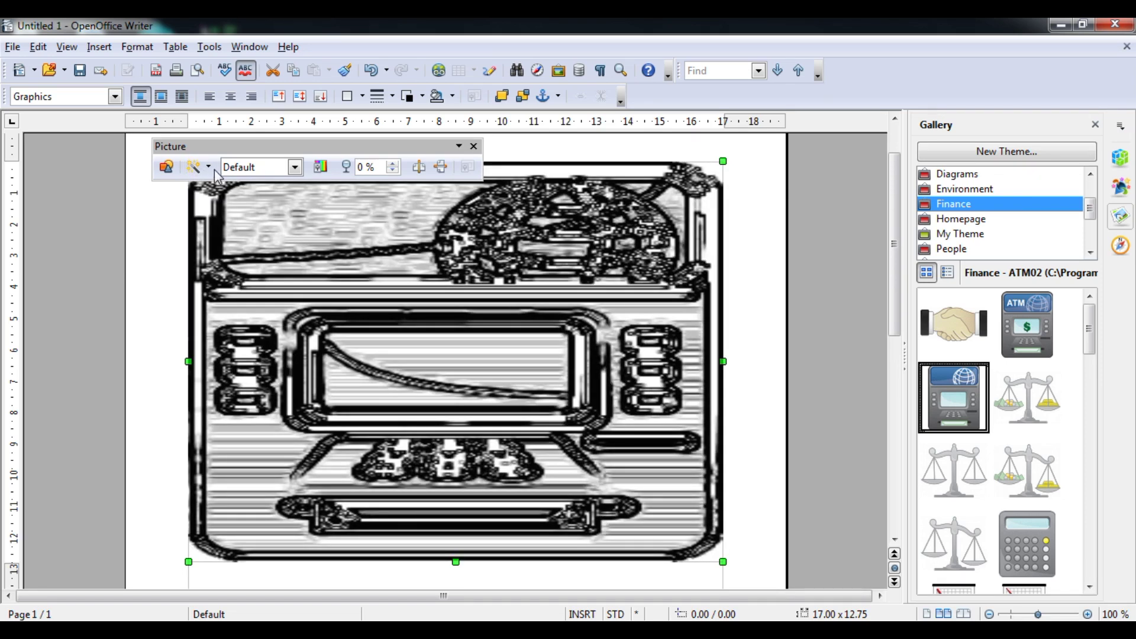
{"action": "left_click", "coordinate": [214, 169]}
{"action": "left_click", "coordinate": [201, 246]}
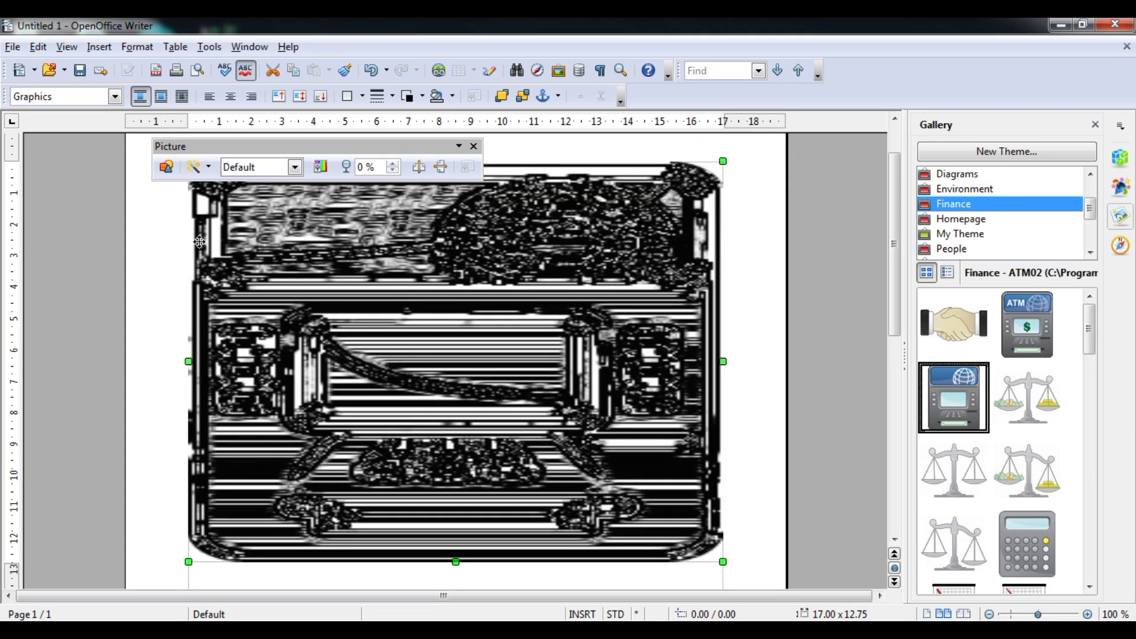
{"action": "key", "text": "ctrl+z"}
{"action": "key", "text": "ctrl+z"}
{"action": "key", "text": "ctrl+z"}
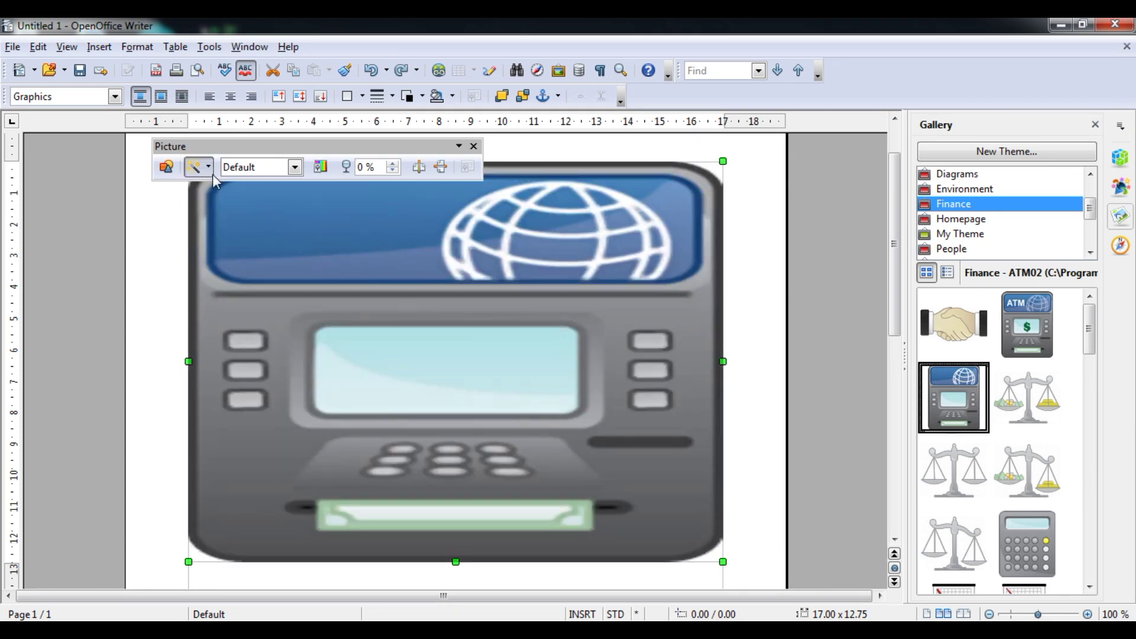
Try the Relief filter on the ATM picture with a centered light source, and undo it.
{"action": "left_click", "coordinate": [212, 173]}
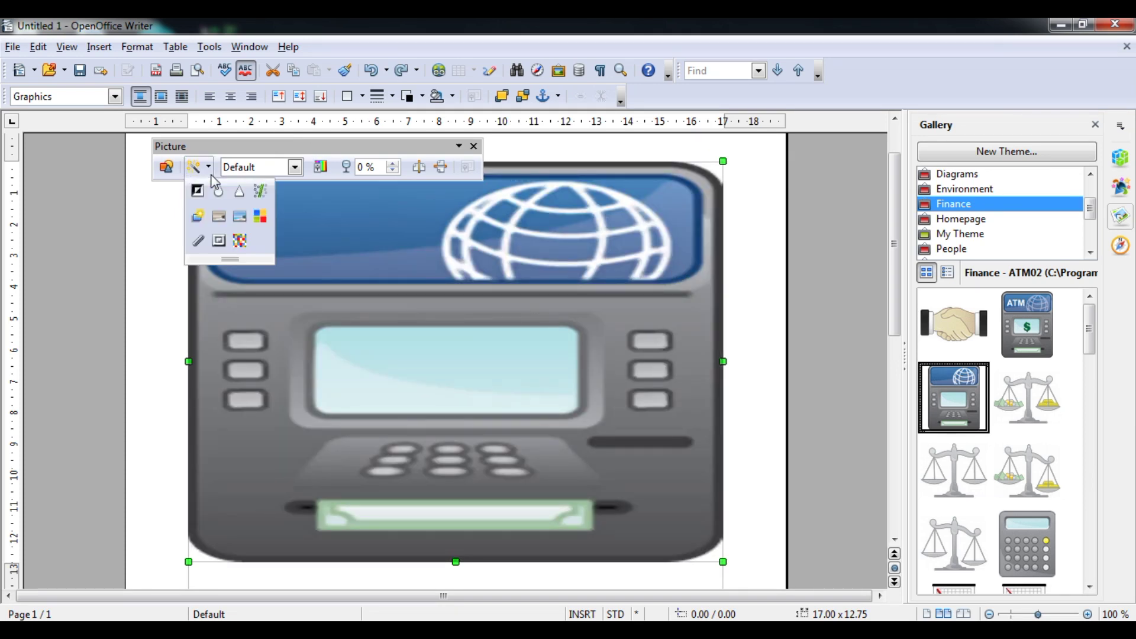
{"action": "left_click", "coordinate": [219, 241]}
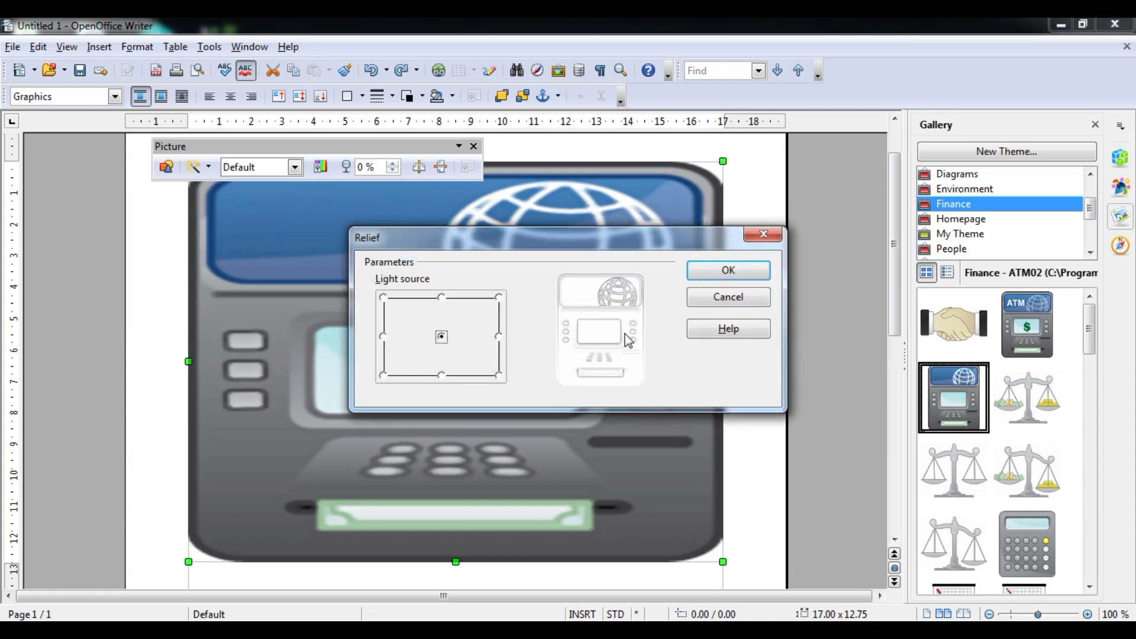
{"action": "left_click", "coordinate": [727, 271]}
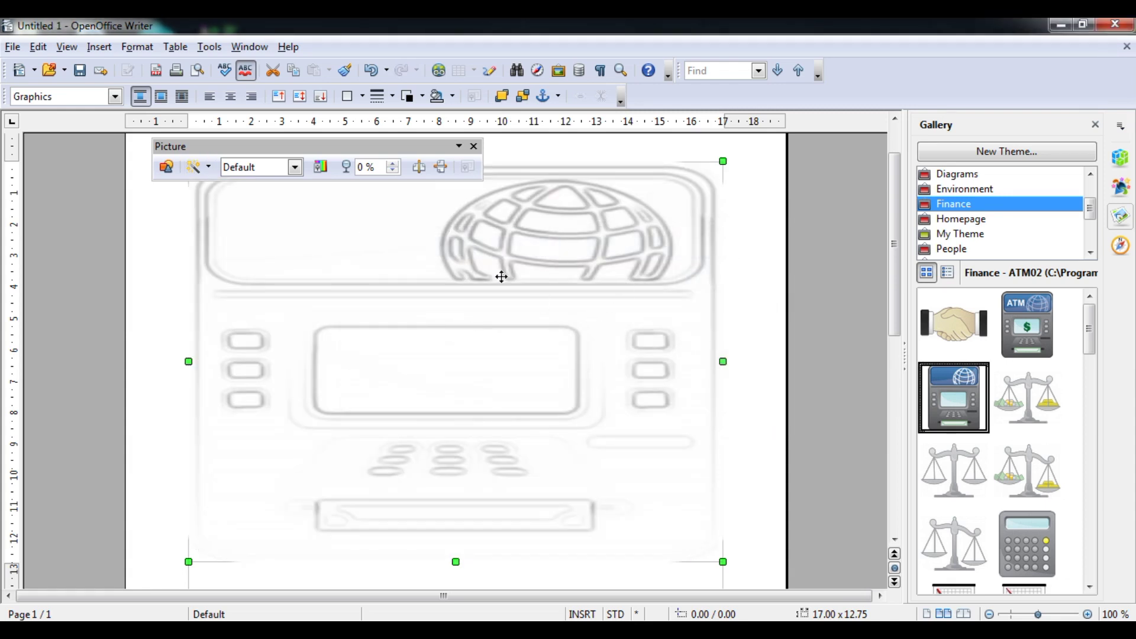
{"action": "key", "text": "ctrl+z"}
Try the Mosaic filter on the ATM picture with 4 pixel width and height, without enhanced edges, and undo it.
{"action": "left_click", "coordinate": [208, 172]}
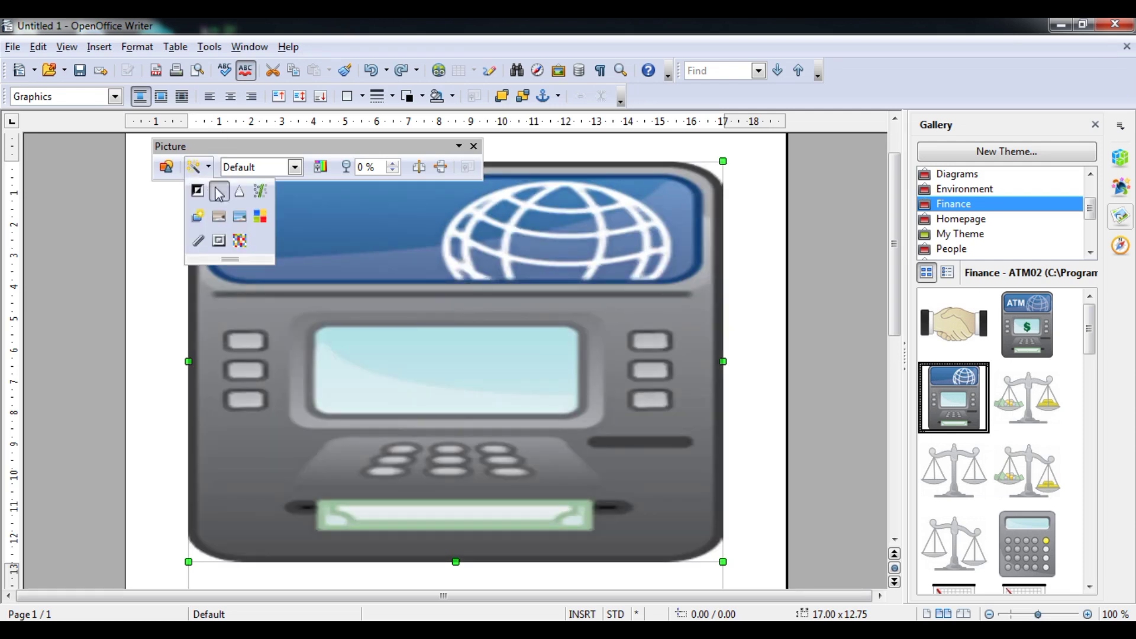
{"action": "left_click", "coordinate": [240, 241]}
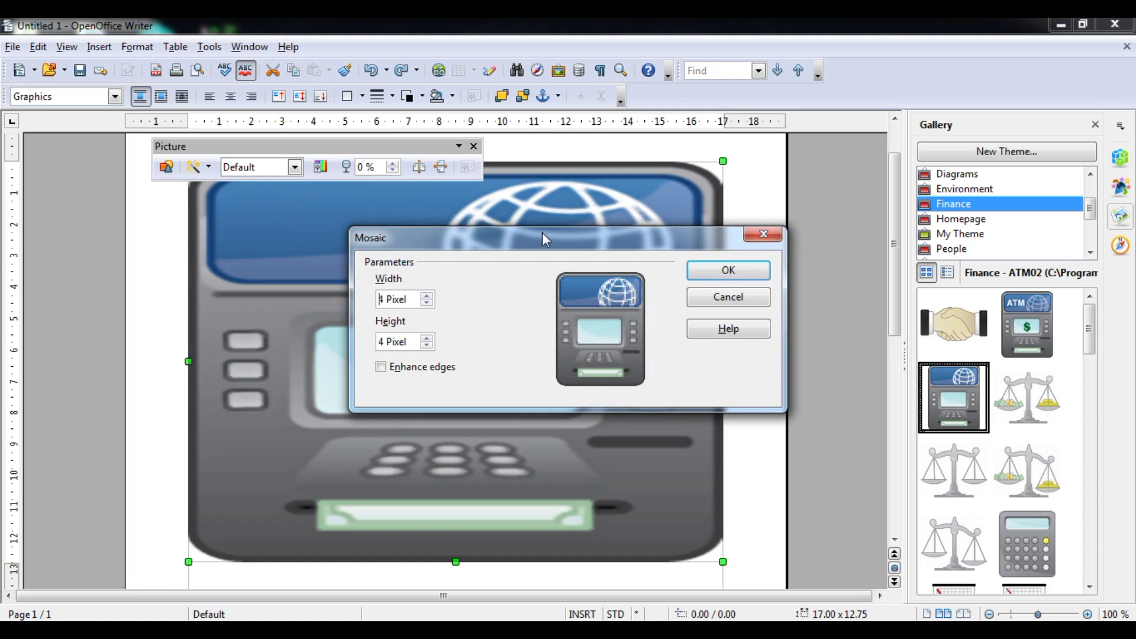
{"action": "left_click", "coordinate": [728, 271]}
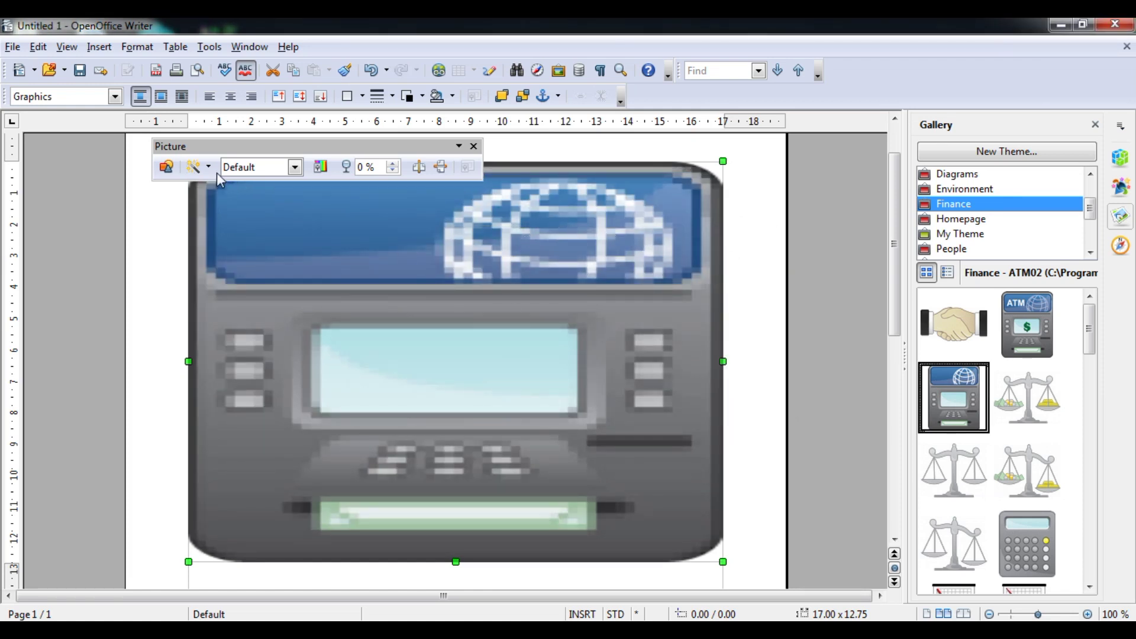
{"action": "key", "text": "ctrl+z"}
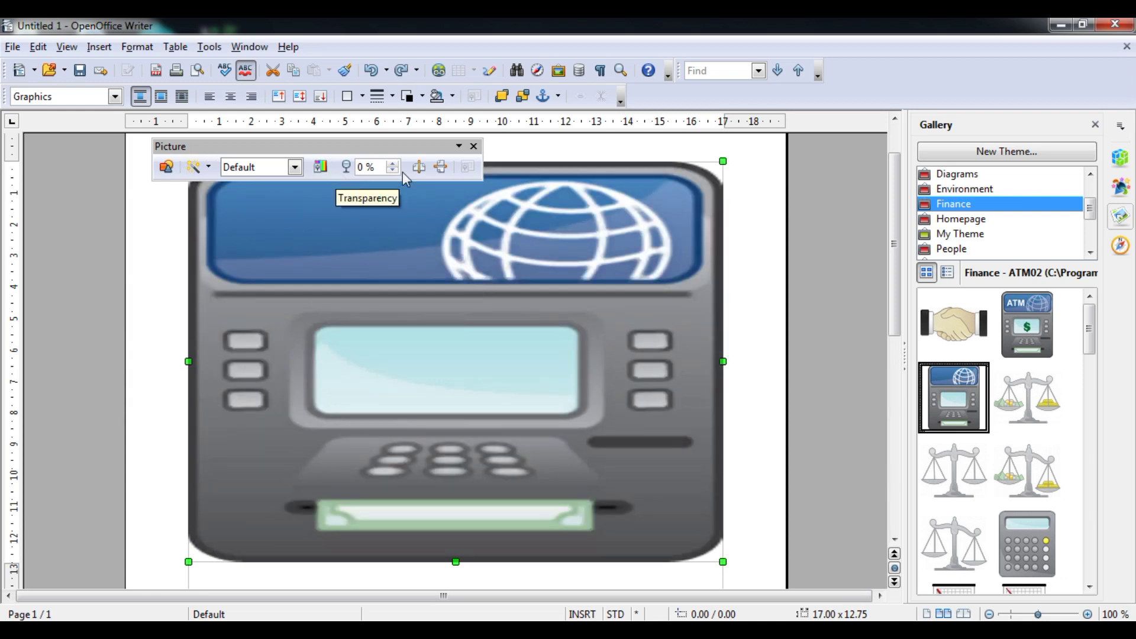
Try the Grayscale and Black/White color modes on the ATM picture.
{"action": "left_click", "coordinate": [207, 169]}
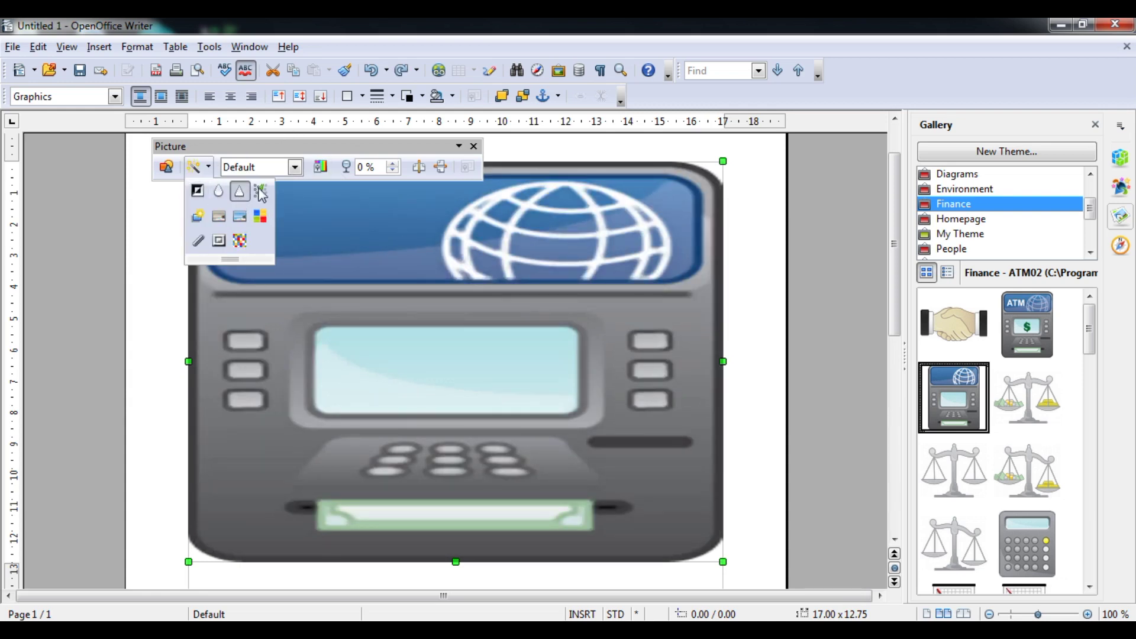
{"action": "left_click", "coordinate": [294, 148]}
{"action": "left_click", "coordinate": [295, 168]}
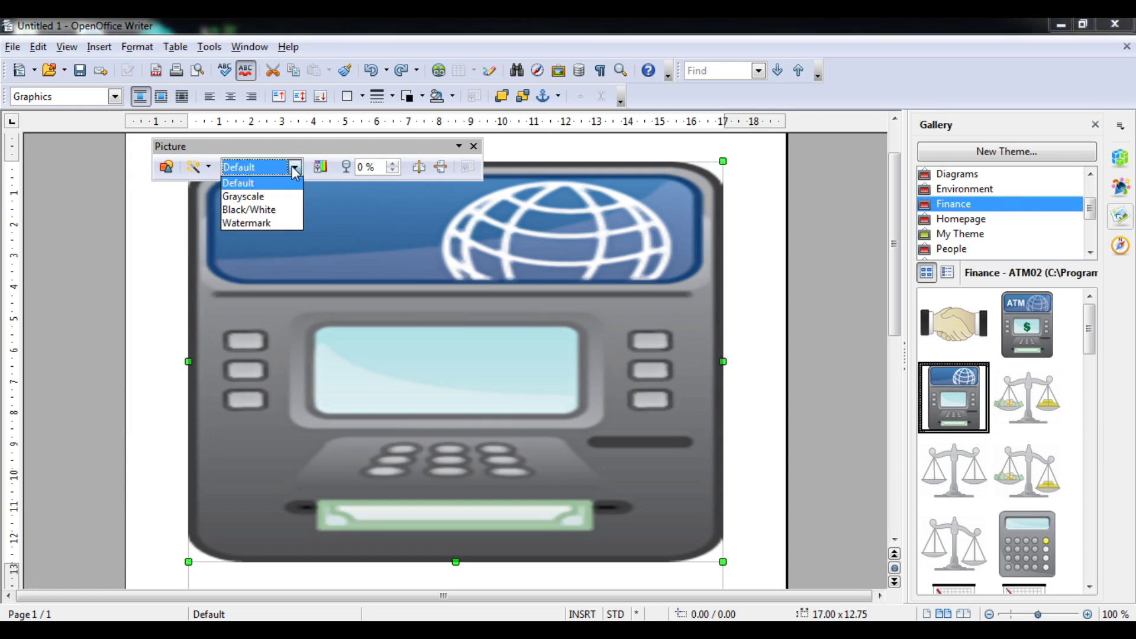
{"action": "left_click", "coordinate": [273, 195]}
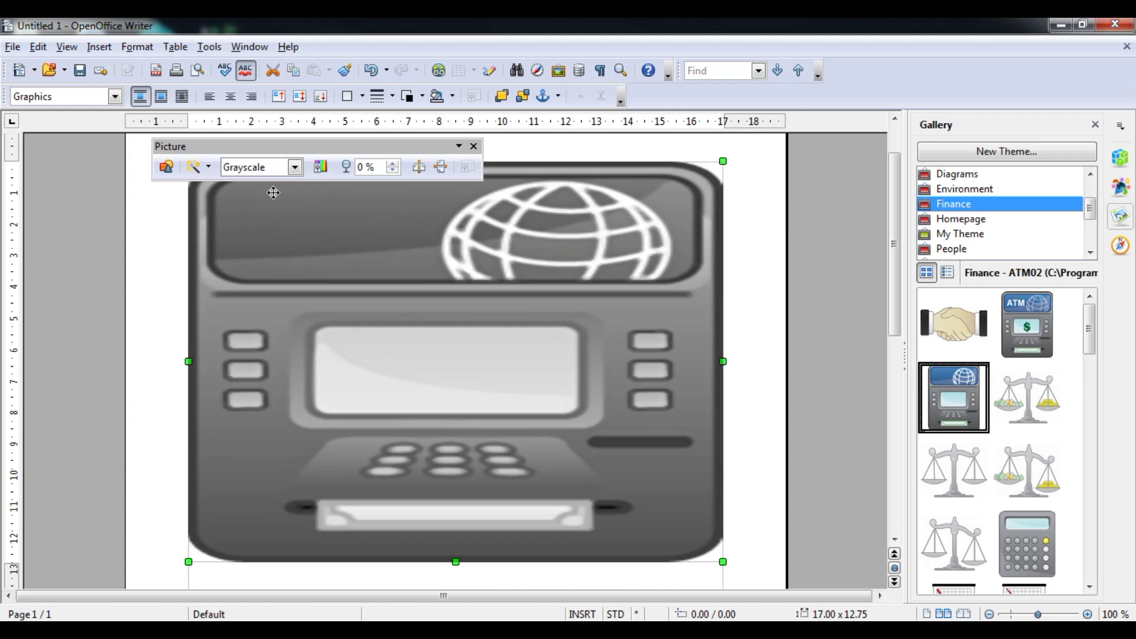
{"action": "left_click", "coordinate": [294, 168]}
{"action": "left_click", "coordinate": [278, 210]}
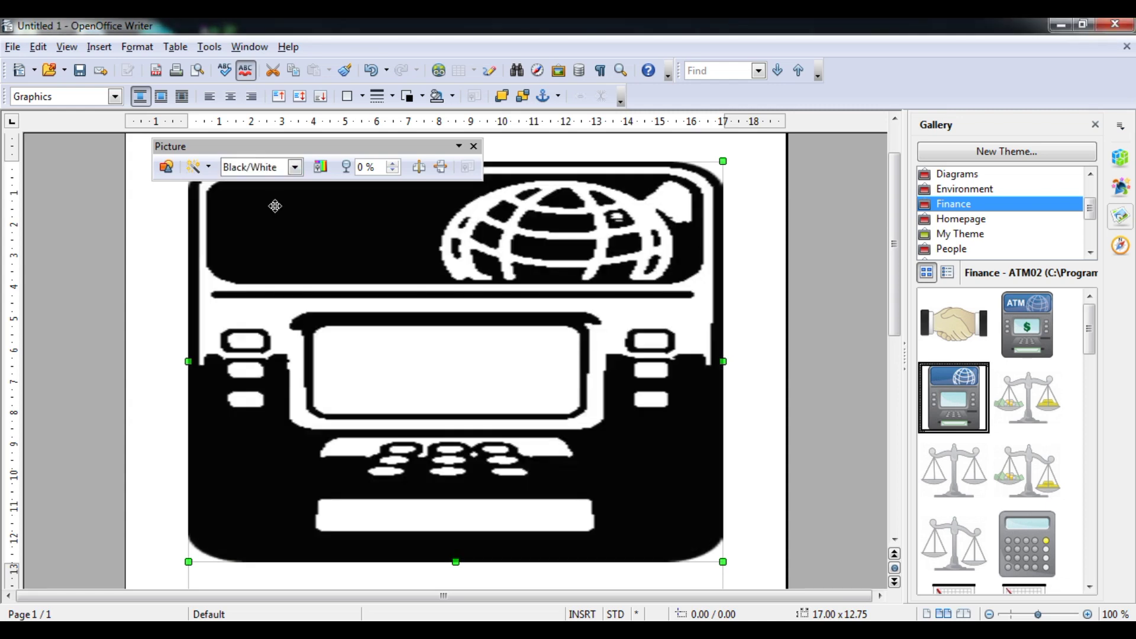
Try the Watermark color mode on the ATM picture, and return the mode to Default.
{"action": "left_click", "coordinate": [294, 168]}
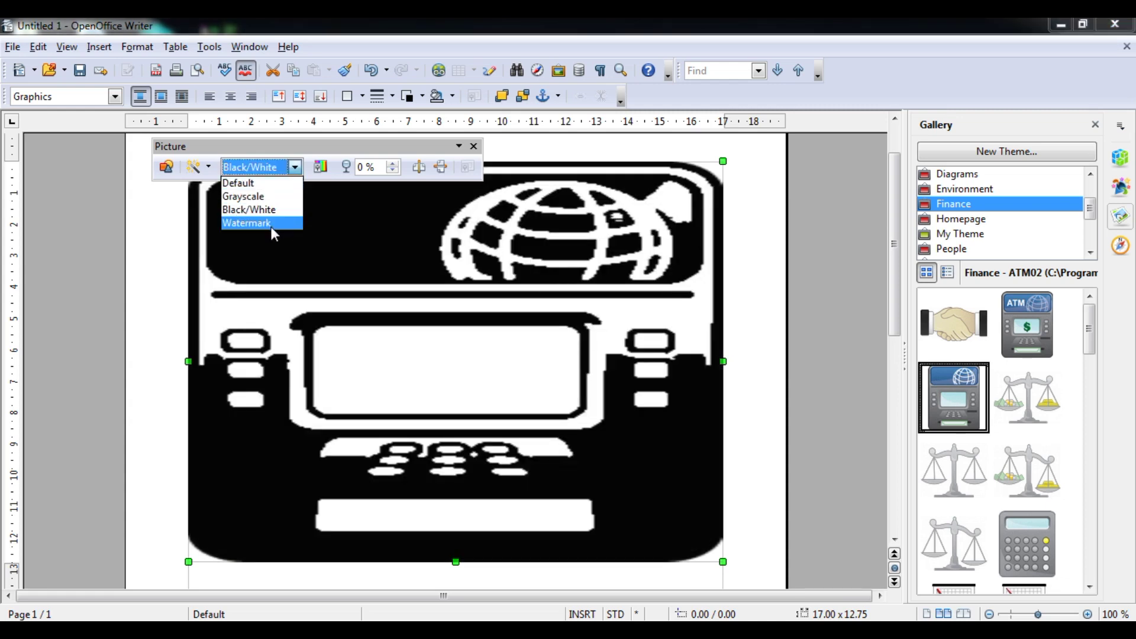
{"action": "left_click", "coordinate": [271, 226]}
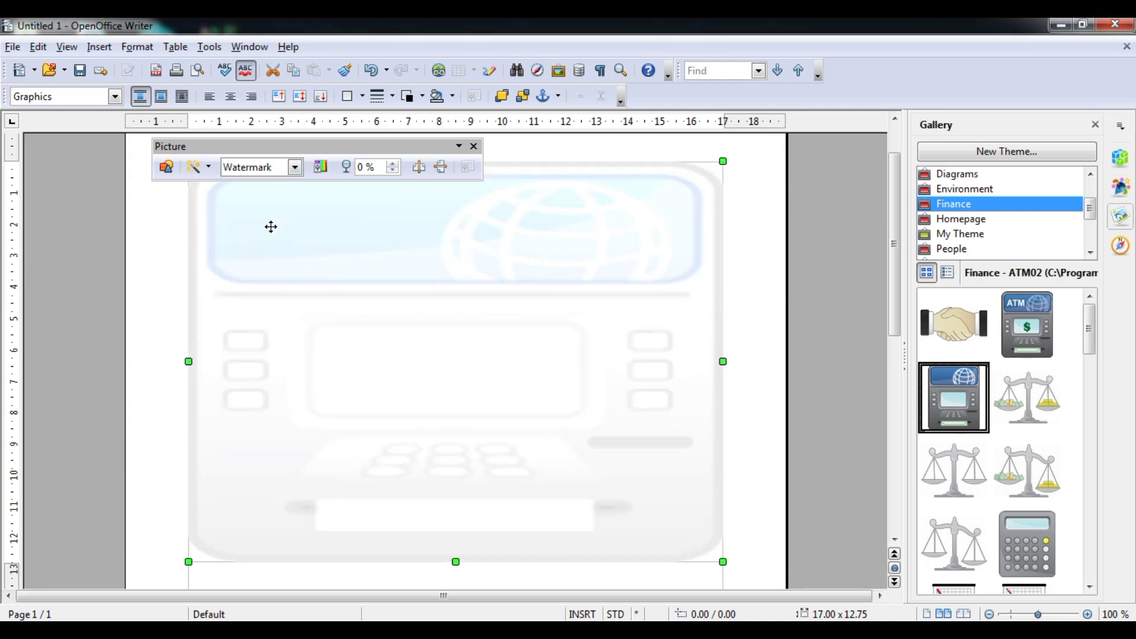
{"action": "left_click", "coordinate": [294, 168]}
{"action": "left_click", "coordinate": [285, 187]}
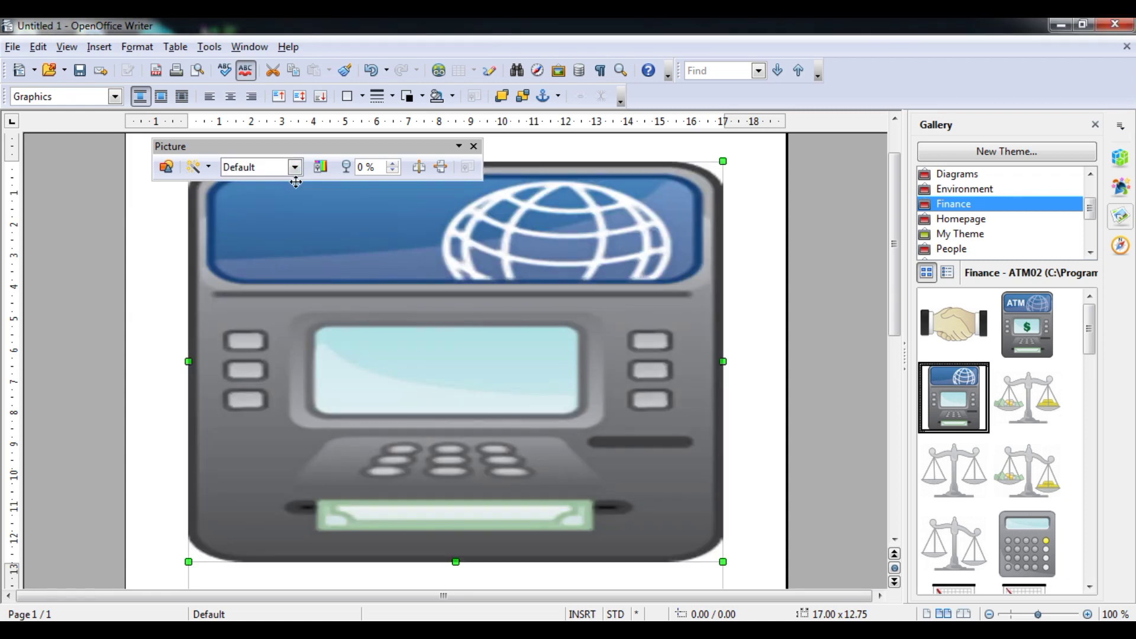
Show the color adjustments and raise the ATM picture's red to 15 % and green to 20 %.
{"action": "left_click", "coordinate": [323, 176]}
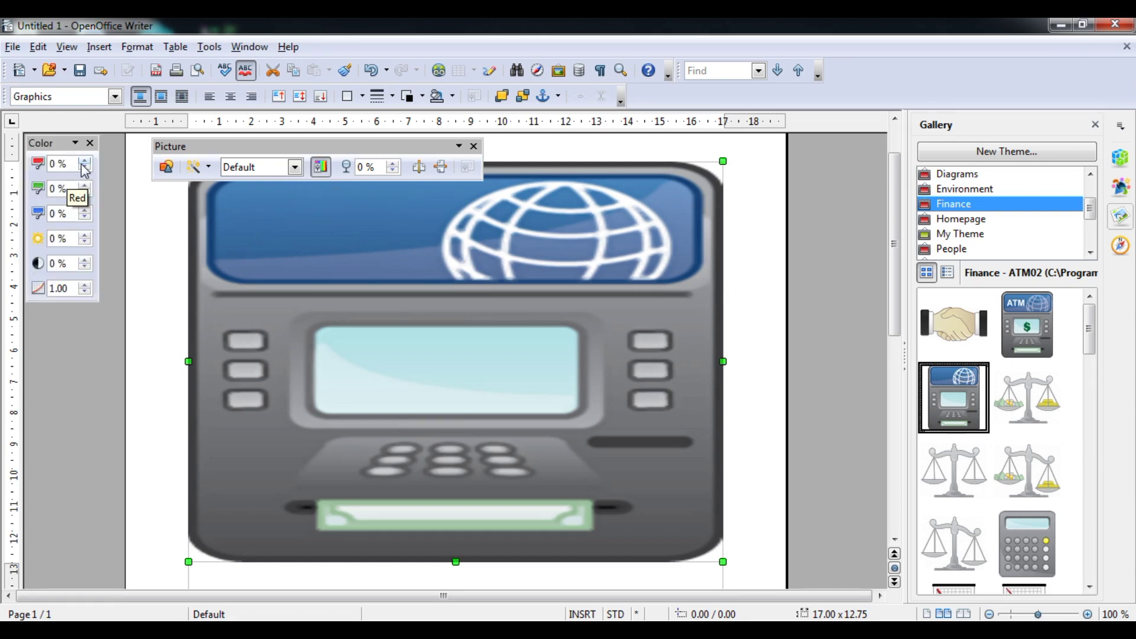
{"action": "left_click", "coordinate": [84, 164]}
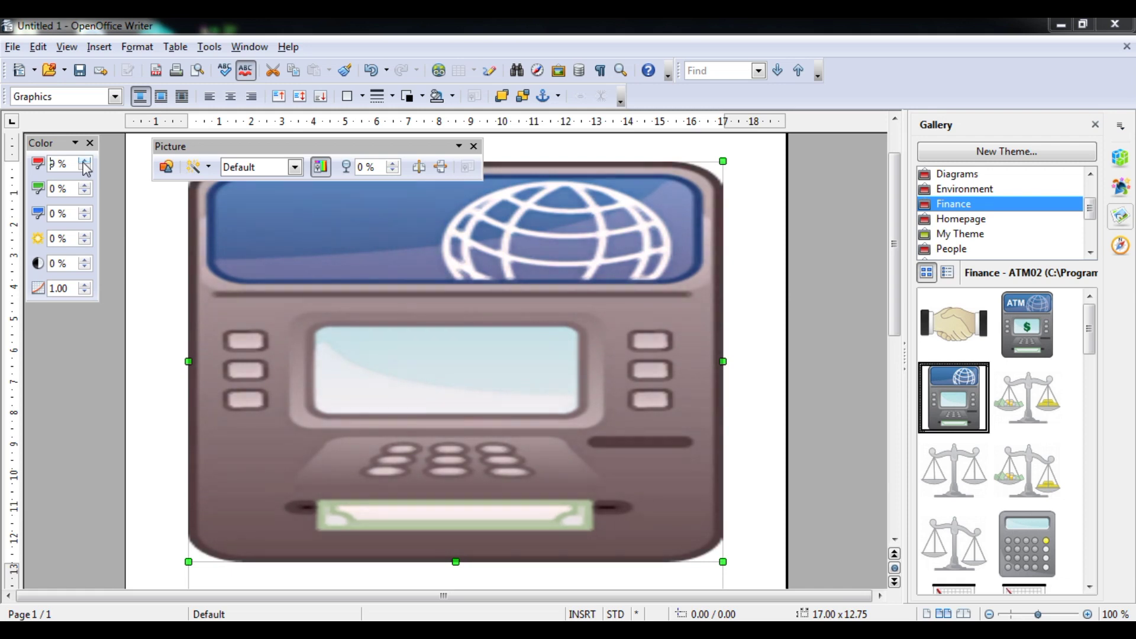
{"action": "left_click", "coordinate": [86, 185]}
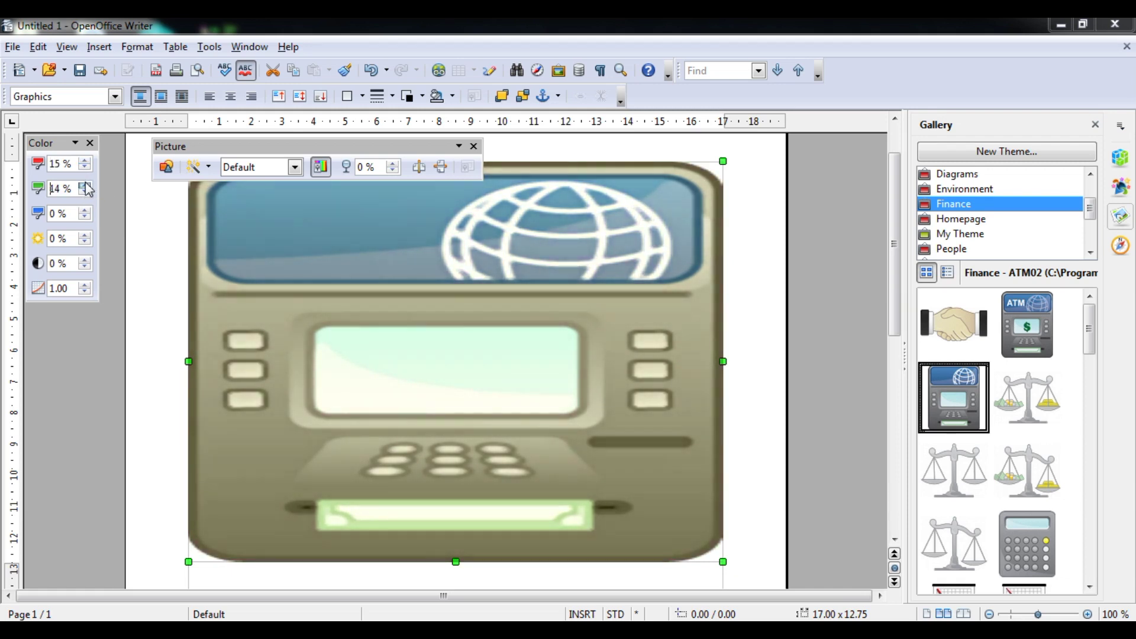
{"action": "left_click", "coordinate": [88, 186]}
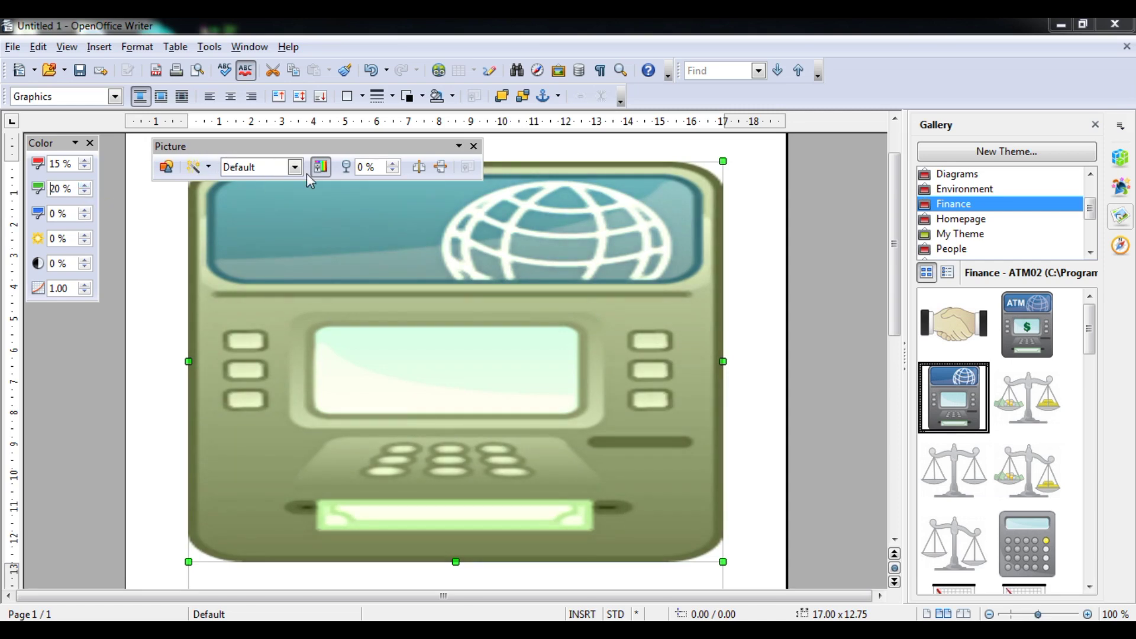
Reset the ATM picture's green adjustment to 0 %.
{"action": "type", "text": "-"}
{"action": "key", "text": "Return"}
{"action": "key", "text": "BackSpace"}
{"action": "key", "text": "Return"}
{"action": "key", "text": "ctrl+z"}
{"action": "key", "text": "ctrl+y"}
{"action": "key", "text": "ctrl+z"}
{"action": "key", "text": "ctrl+y"}
{"action": "key", "text": "ctrl+z"}
{"action": "key", "text": "ctrl+y"}
{"action": "key", "text": "ctrl+z"}
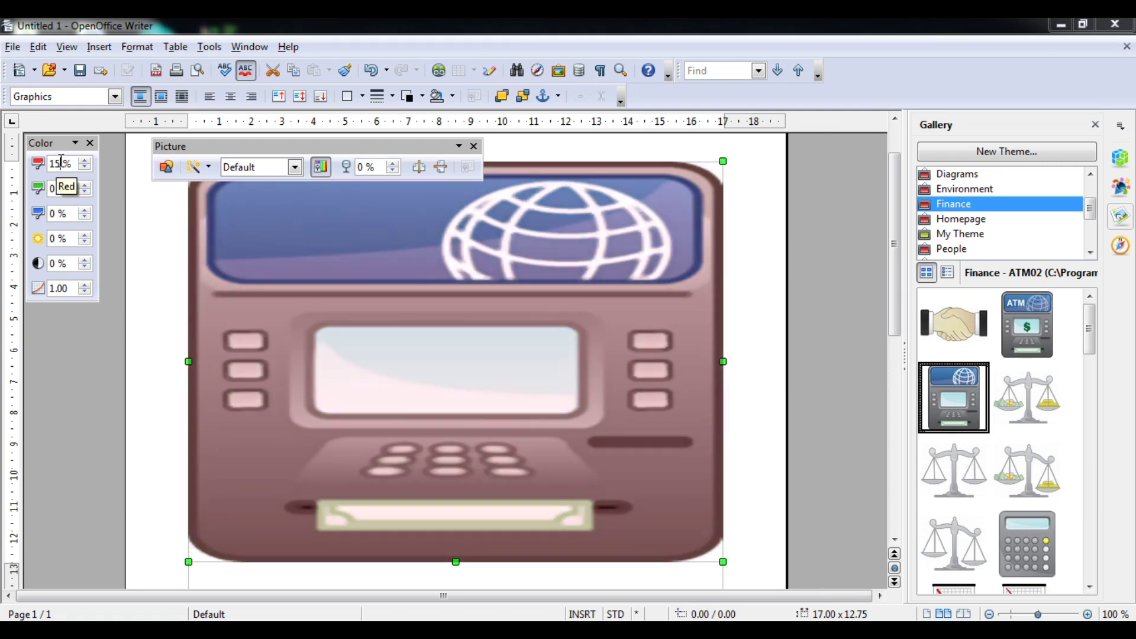
Reset the ATM picture's red adjustment to 0 %.
{"action": "double_click", "coordinate": [61, 161]}
{"action": "key", "text": "BackSpace"}
{"action": "type", "text": "0"}
{"action": "key", "text": "Return"}
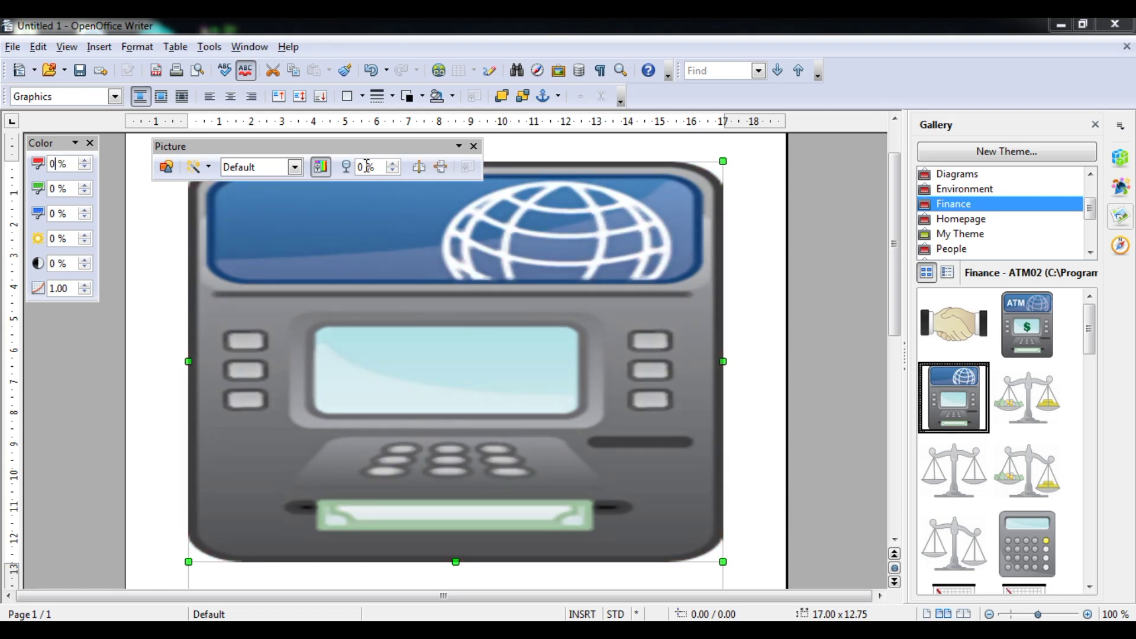
Raise the ATM picture's transparency to 9 %, 50 % and finally 60 %, and close the Picture toolbar.
{"action": "left_click", "coordinate": [394, 171]}
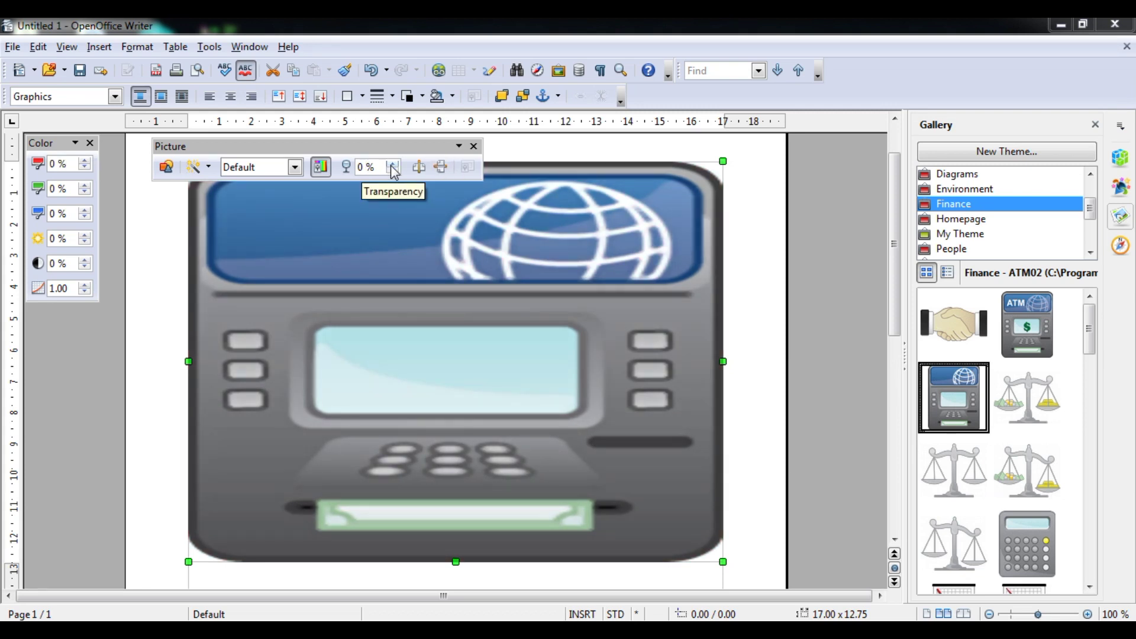
{"action": "left_click", "coordinate": [392, 164]}
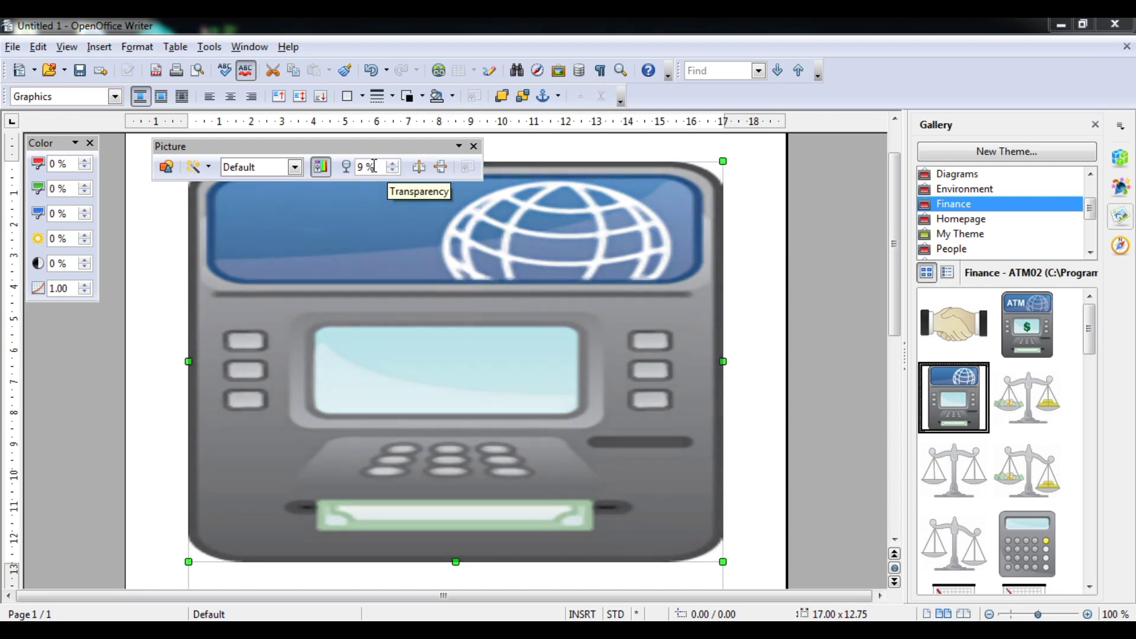
{"action": "key", "text": "BackSpace"}
{"action": "type", "text": "50"}
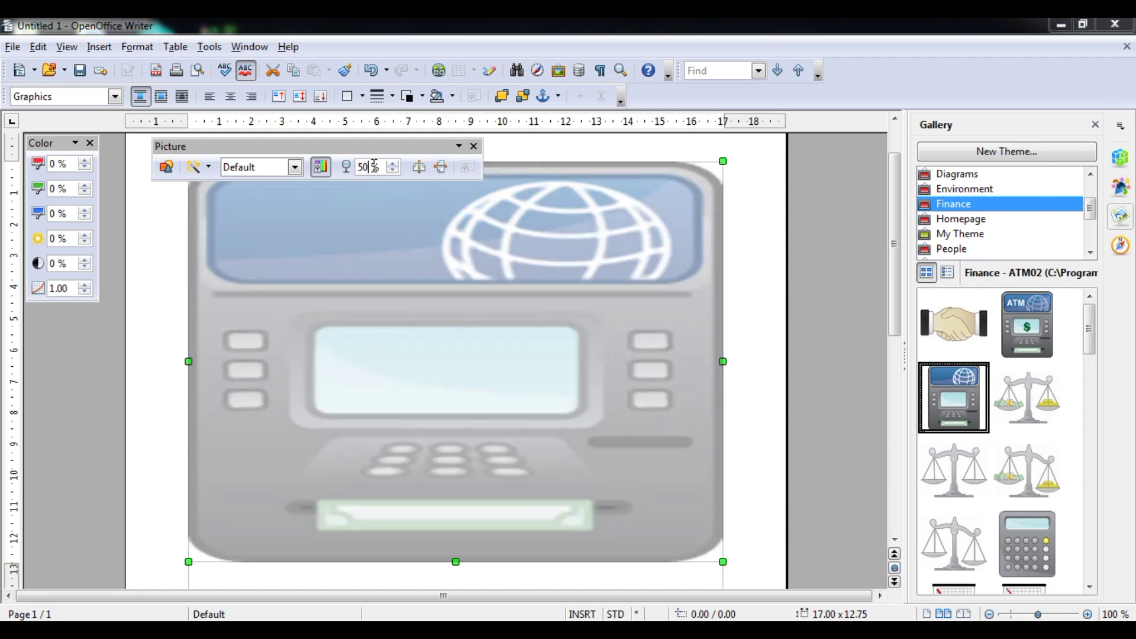
{"action": "key", "text": "BackSpace"}
{"action": "key", "text": "BackSpace"}
{"action": "type", "text": "60"}
{"action": "left_click", "coordinate": [473, 146]}
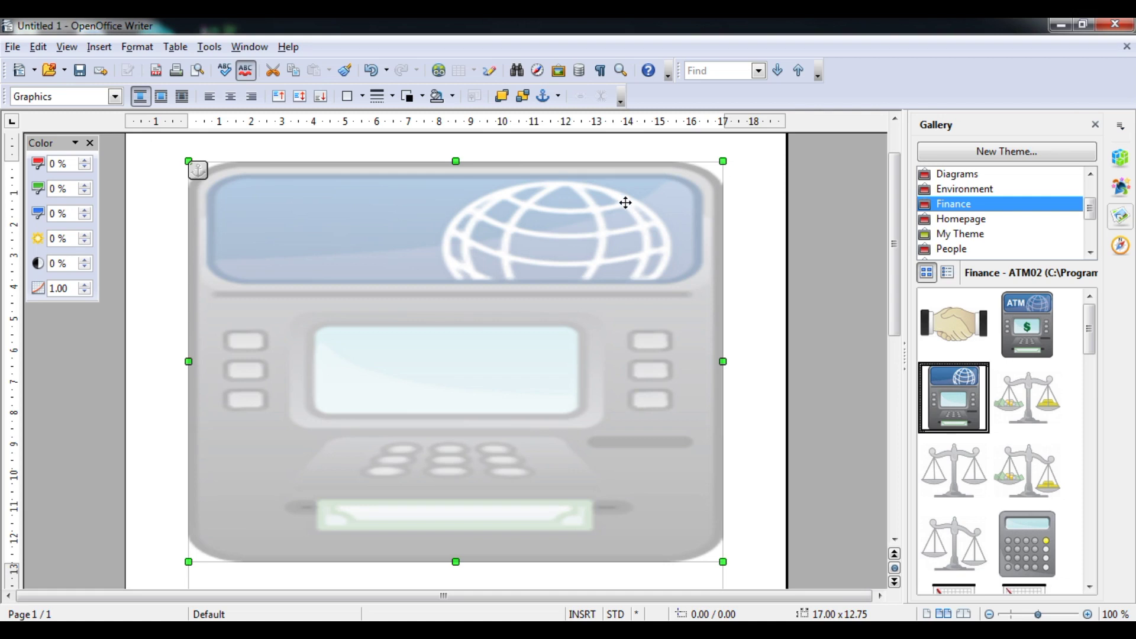
Delete the ATM picture, insert the stacked-books picture from file, and close the Color toolbar.
{"action": "key", "text": "Delete"}
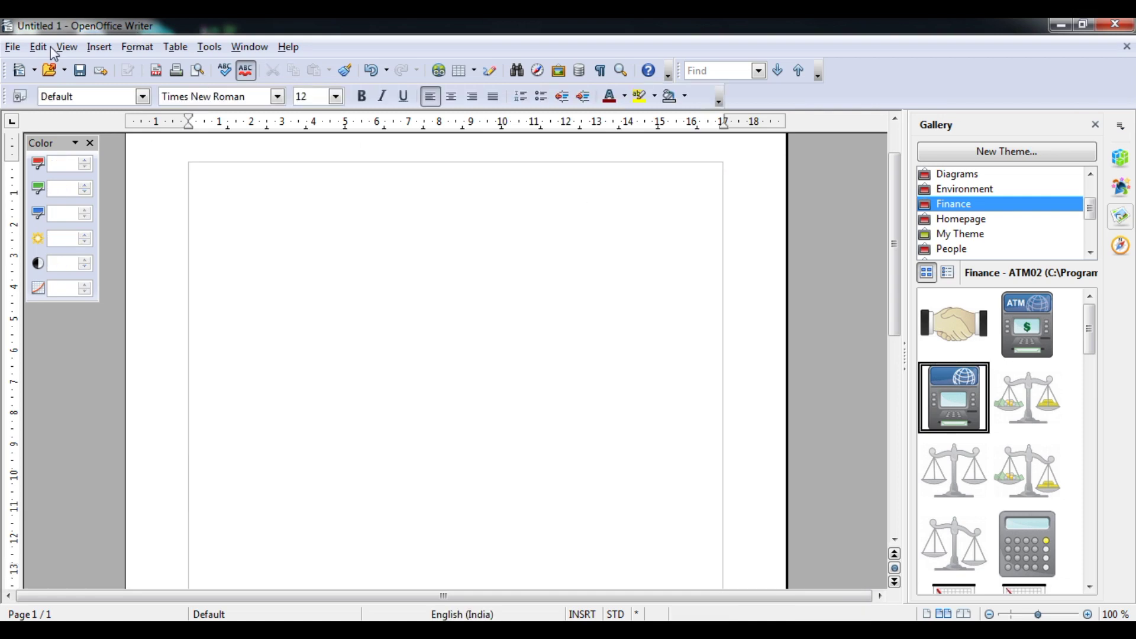
{"action": "left_click", "coordinate": [99, 48]}
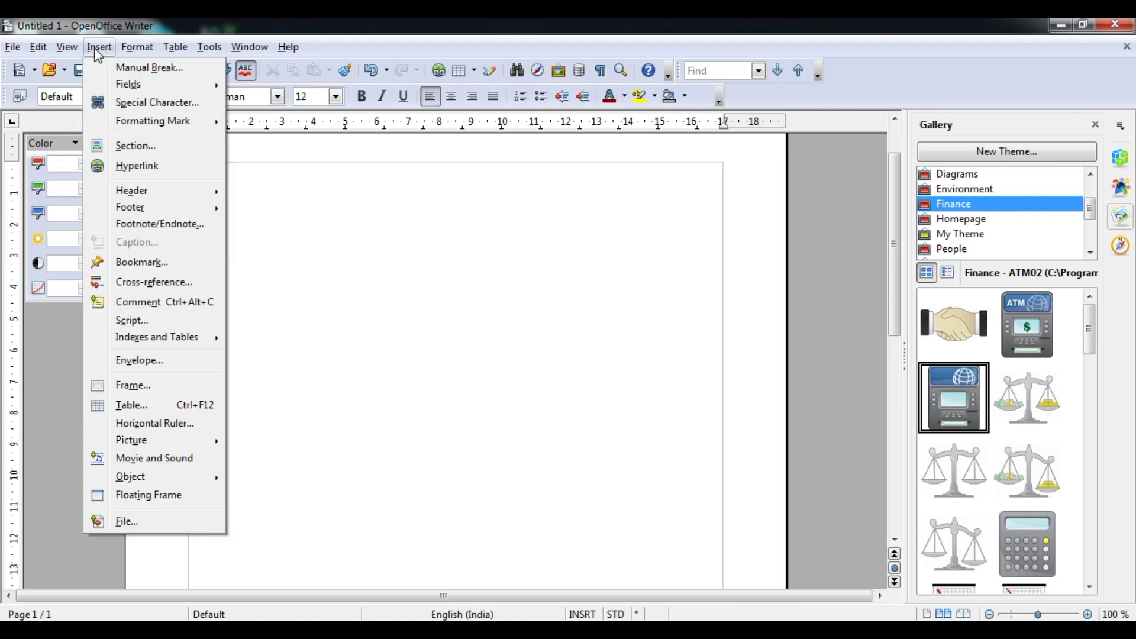
{"action": "mouse_move", "coordinate": [157, 439]}
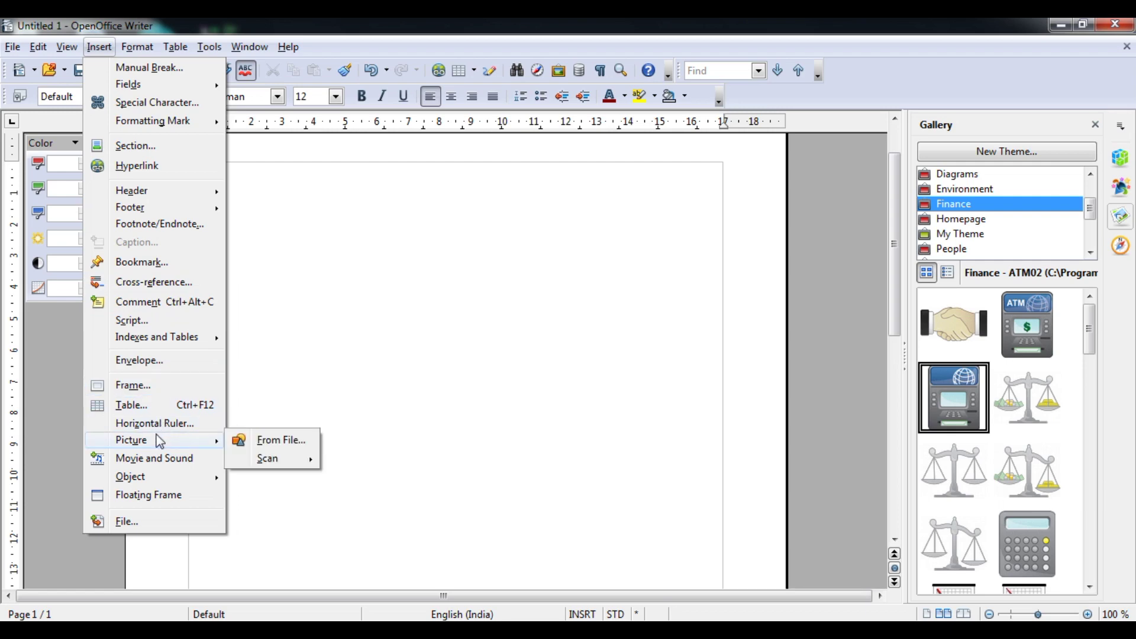
{"action": "left_click", "coordinate": [278, 439]}
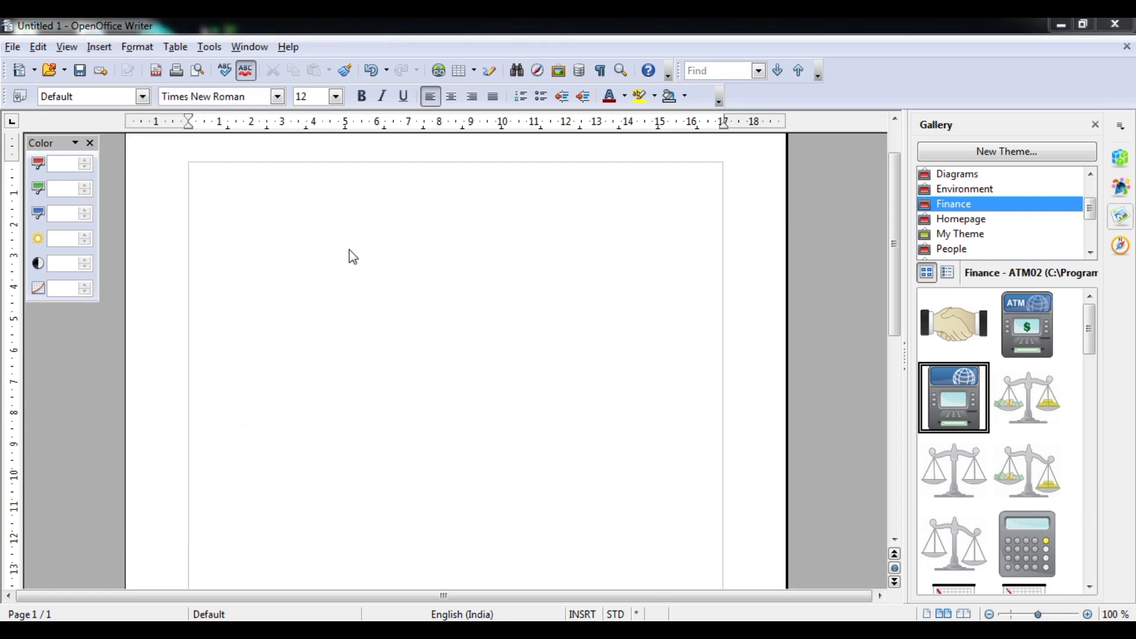
{"action": "double_click", "coordinate": [316, 236]}
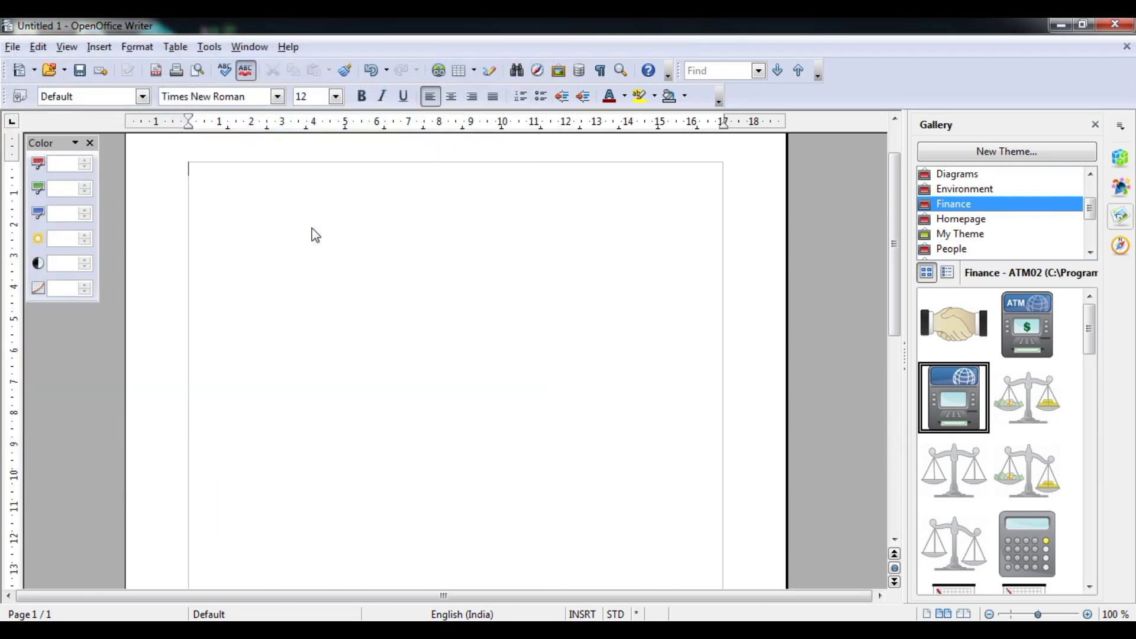
{"action": "left_click", "coordinate": [90, 143]}
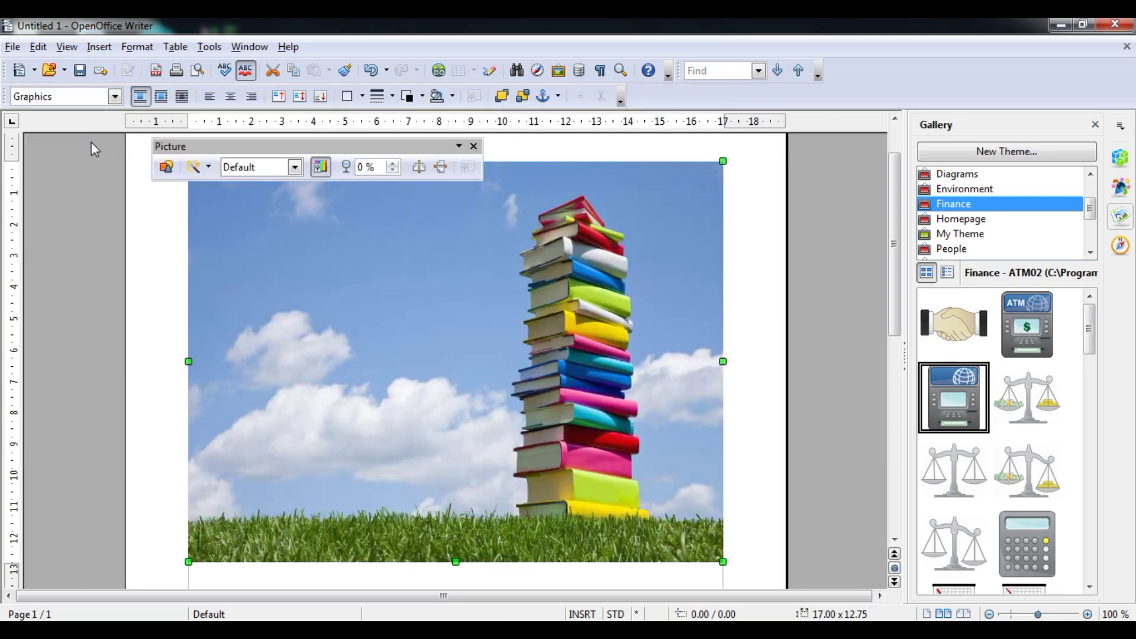
Set the stacked-books picture's transparency to 50 % and then to 80 %.
{"action": "triple_click", "coordinate": [374, 167]}
{"action": "key", "text": "BackSpace"}
{"action": "type", "text": "50"}
{"action": "key", "text": "Return"}
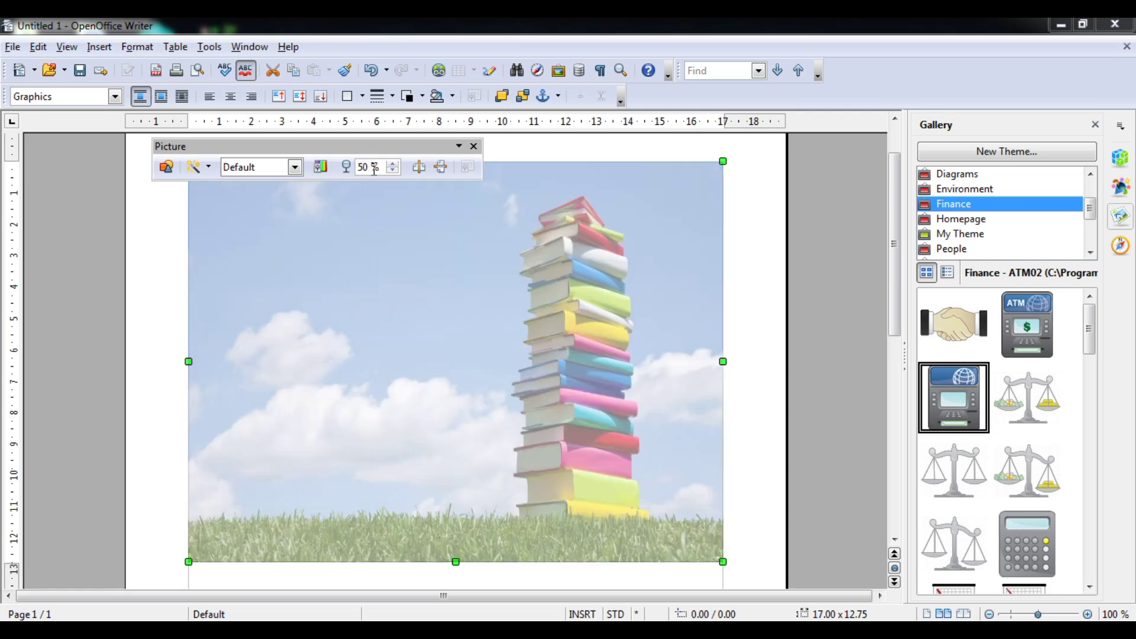
{"action": "key", "text": "BackSpace"}
{"action": "key", "text": "BackSpace"}
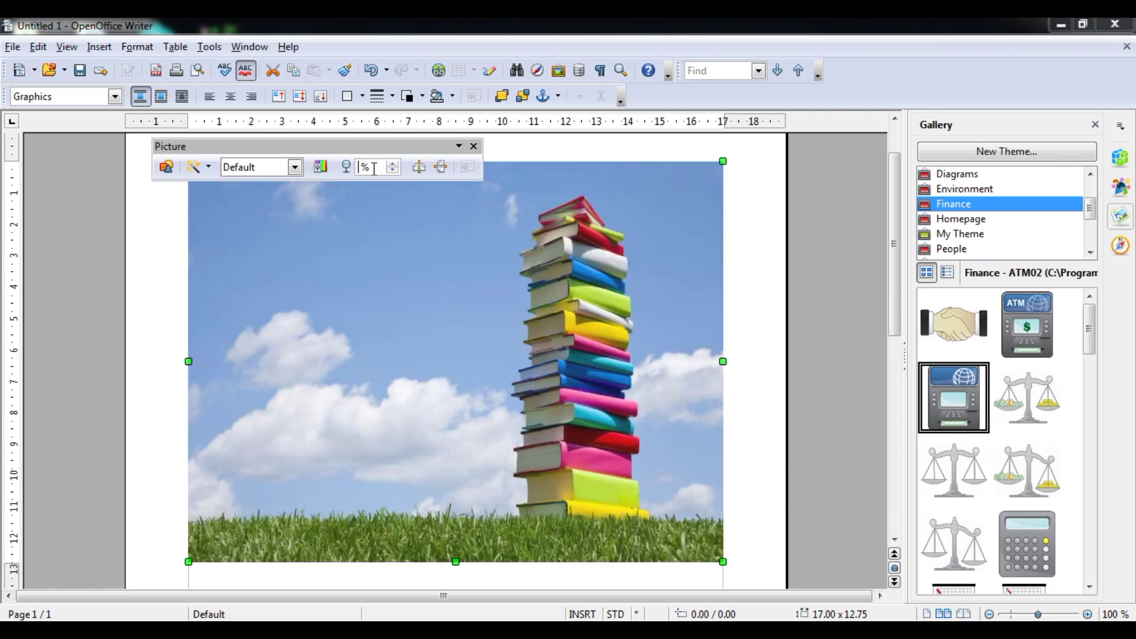
{"action": "type", "text": "80"}
{"action": "key", "text": "Return"}
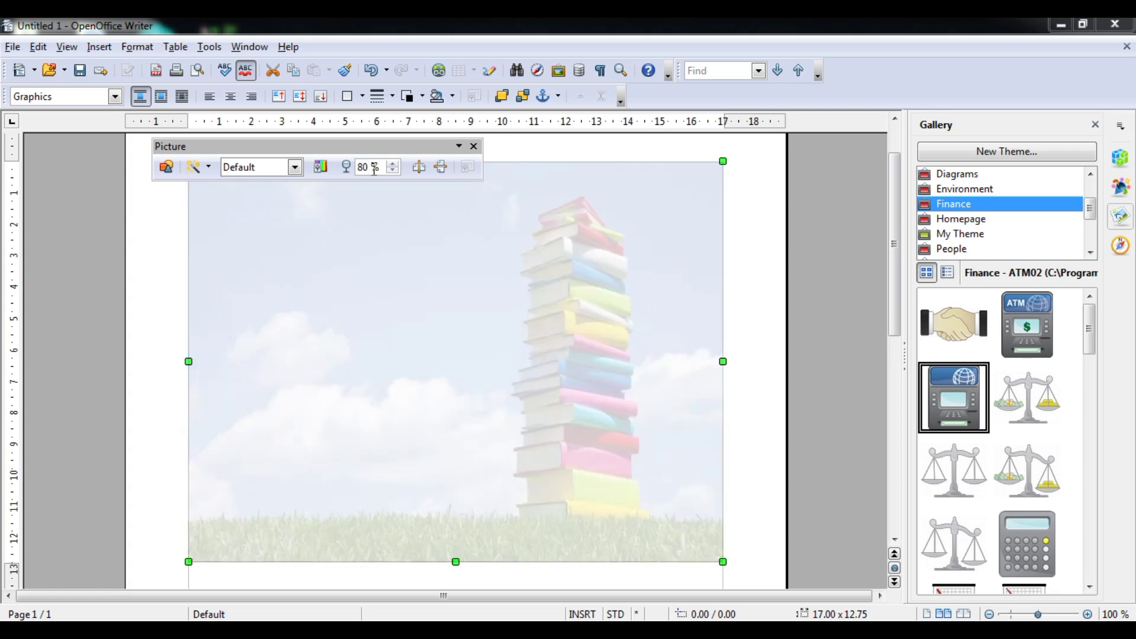
Reset the stacked-books picture's transparency to 0 % and keep the picture selected.
{"action": "key", "text": "BackSpace"}
{"action": "key", "text": "BackSpace"}
{"action": "type", "text": "0"}
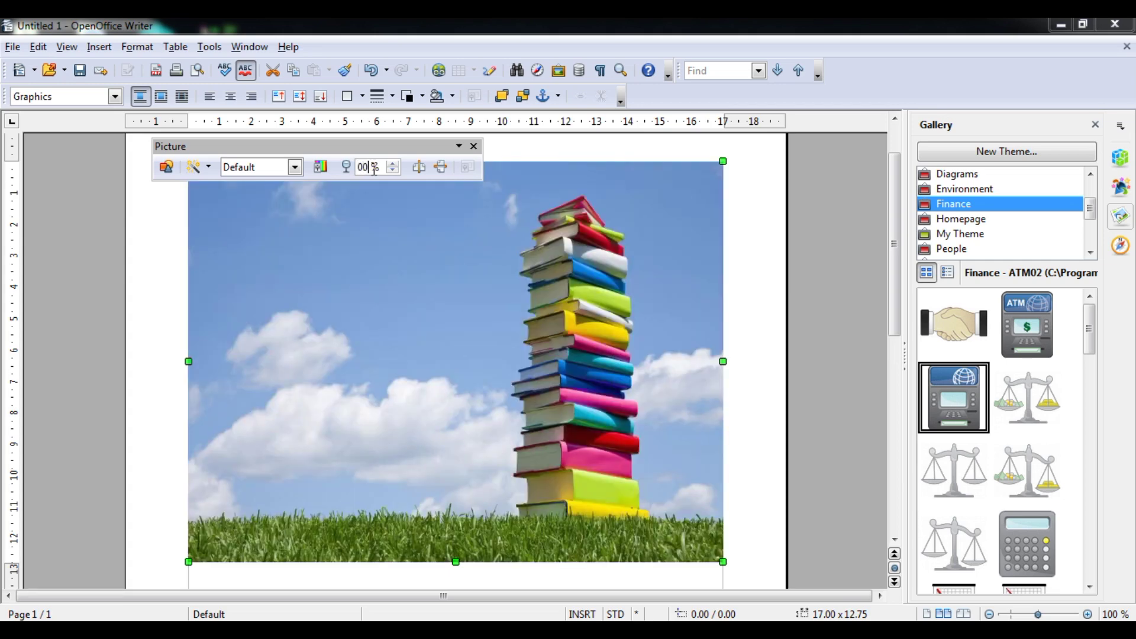
{"action": "left_click", "coordinate": [614, 147]}
{"action": "left_click", "coordinate": [327, 257]}
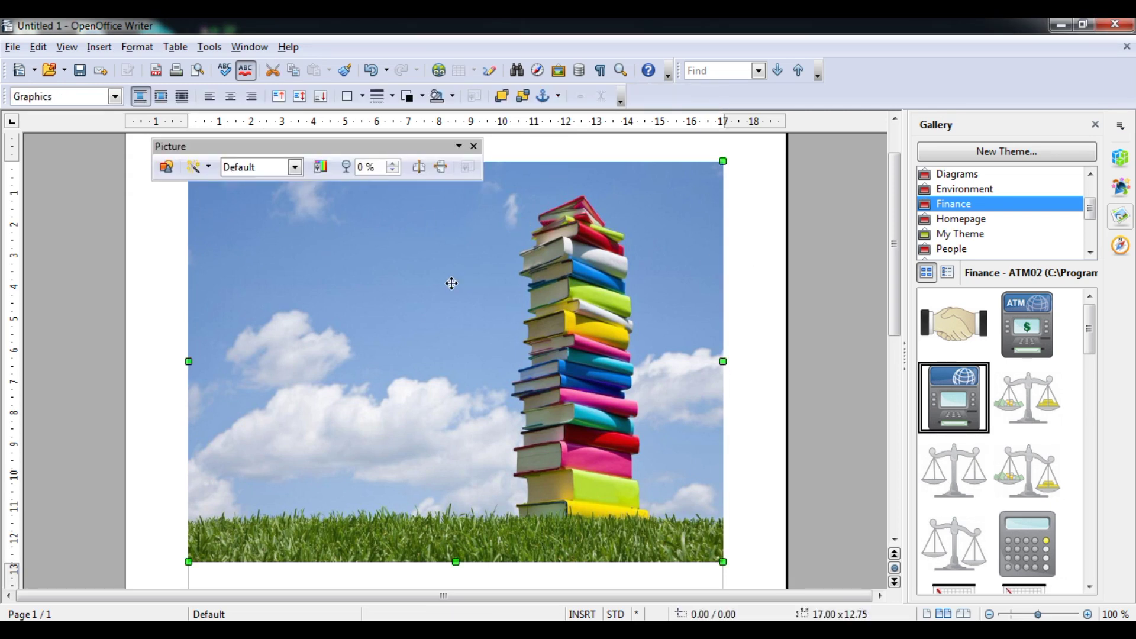
Try flipping the stacked-books picture horizontally and vertically, and return it to its original orientation.
{"action": "left_click", "coordinate": [419, 167]}
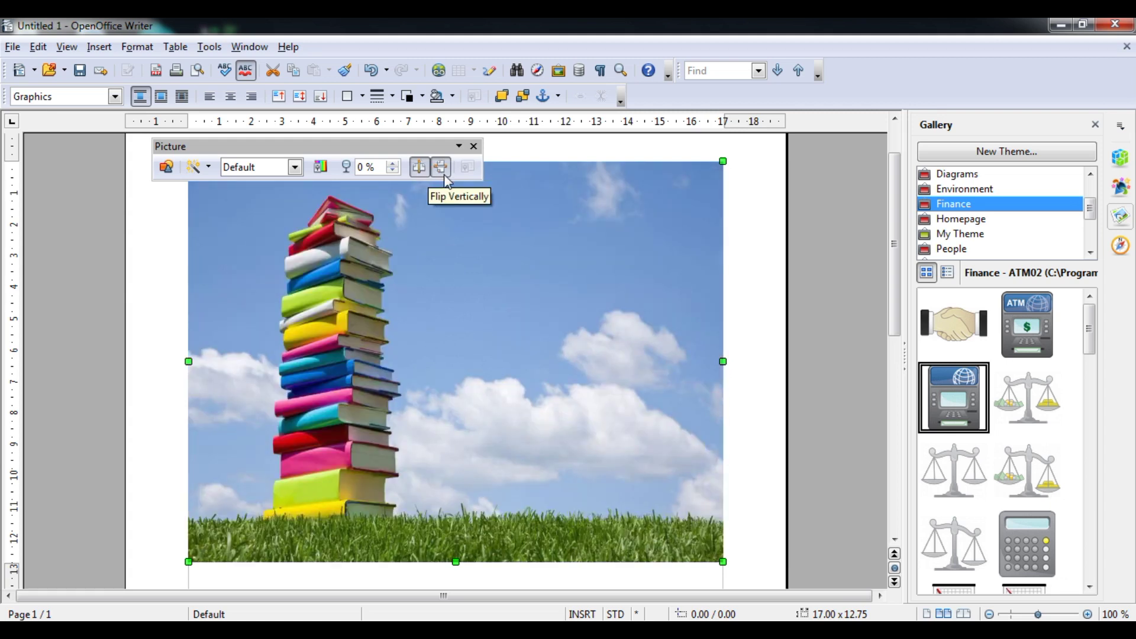
{"action": "left_click", "coordinate": [441, 175]}
{"action": "left_click", "coordinate": [442, 175]}
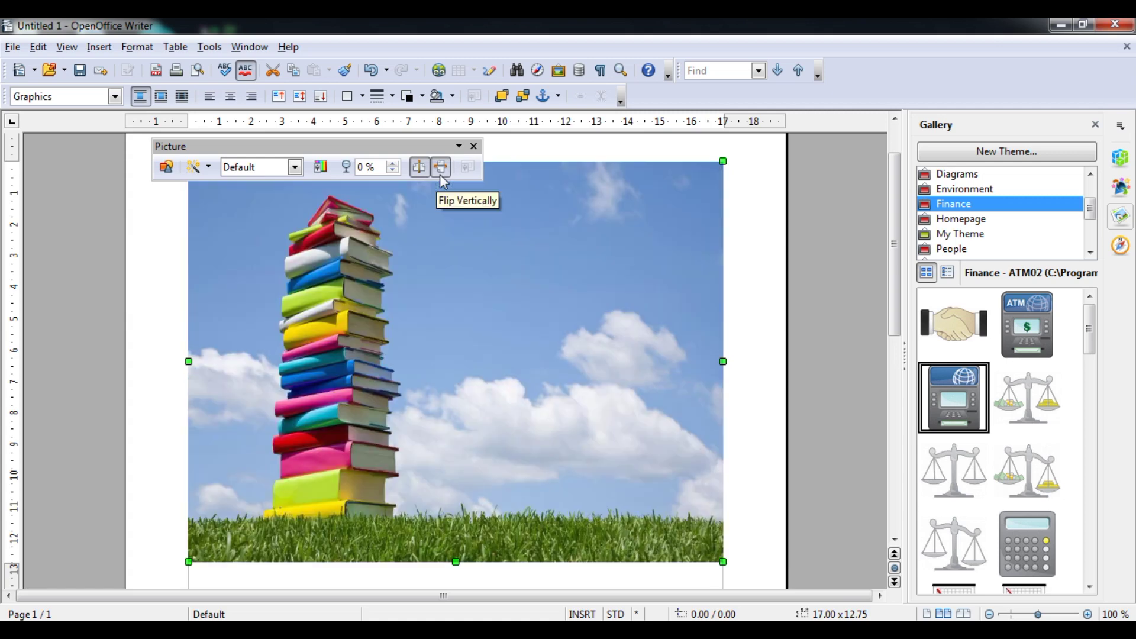
{"action": "left_click", "coordinate": [420, 169]}
{"action": "left_click", "coordinate": [420, 170]}
{"action": "left_click", "coordinate": [419, 169]}
{"action": "left_click", "coordinate": [419, 169]}
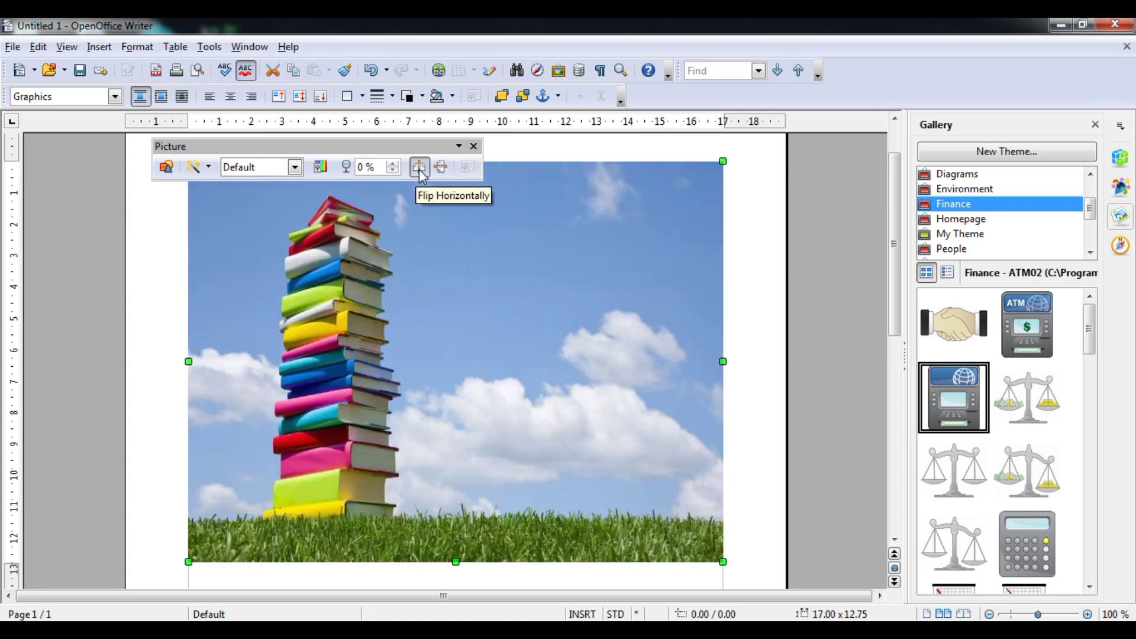
{"action": "left_click", "coordinate": [419, 169]}
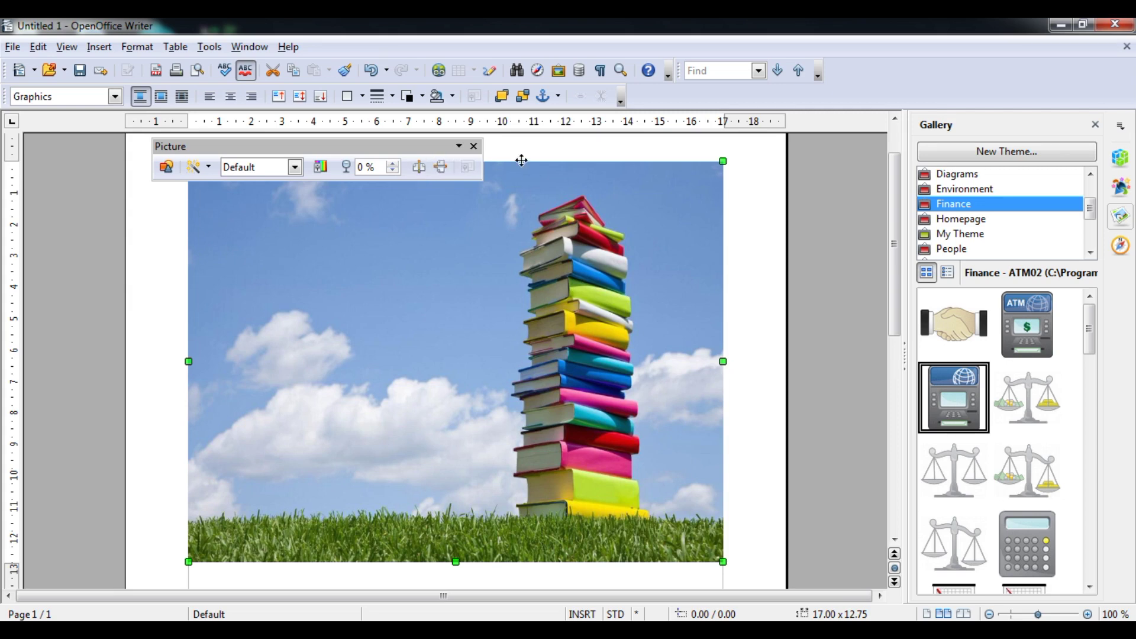
Check the image topics in the syllabus PDF in Adobe Reader, and in Writer delete the stacked-books picture and undo the deletion.
{"action": "key", "text": "alt+Tab"}
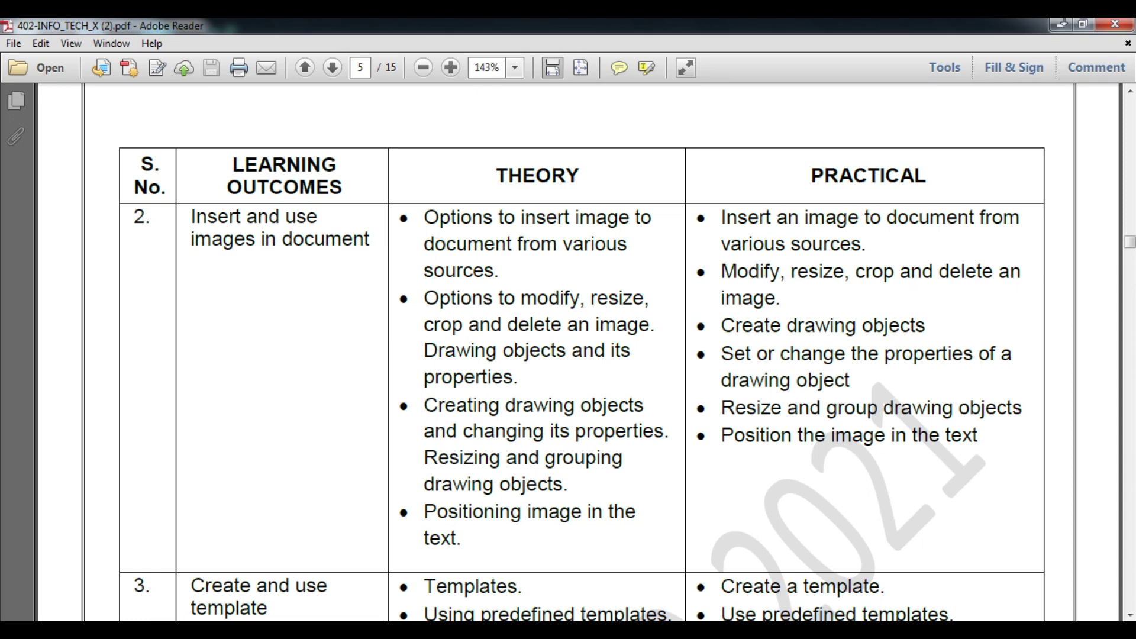
{"action": "left_click", "coordinate": [1063, 26]}
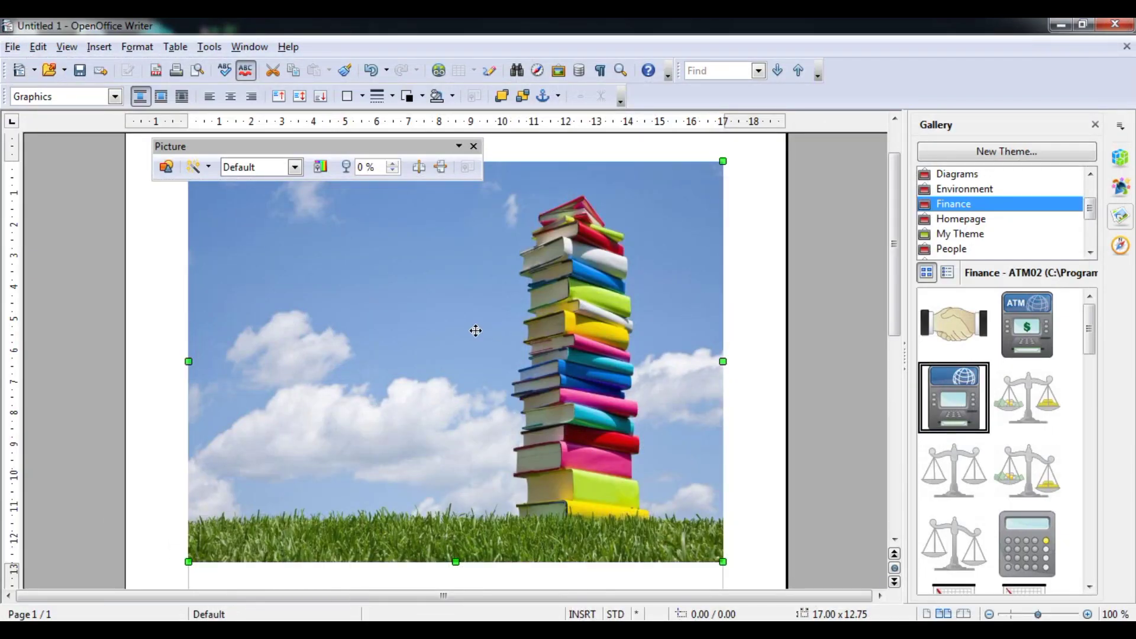
{"action": "key", "text": "Delete"}
{"action": "key", "text": "ctrl+z"}
{"action": "left_click", "coordinate": [421, 603]}
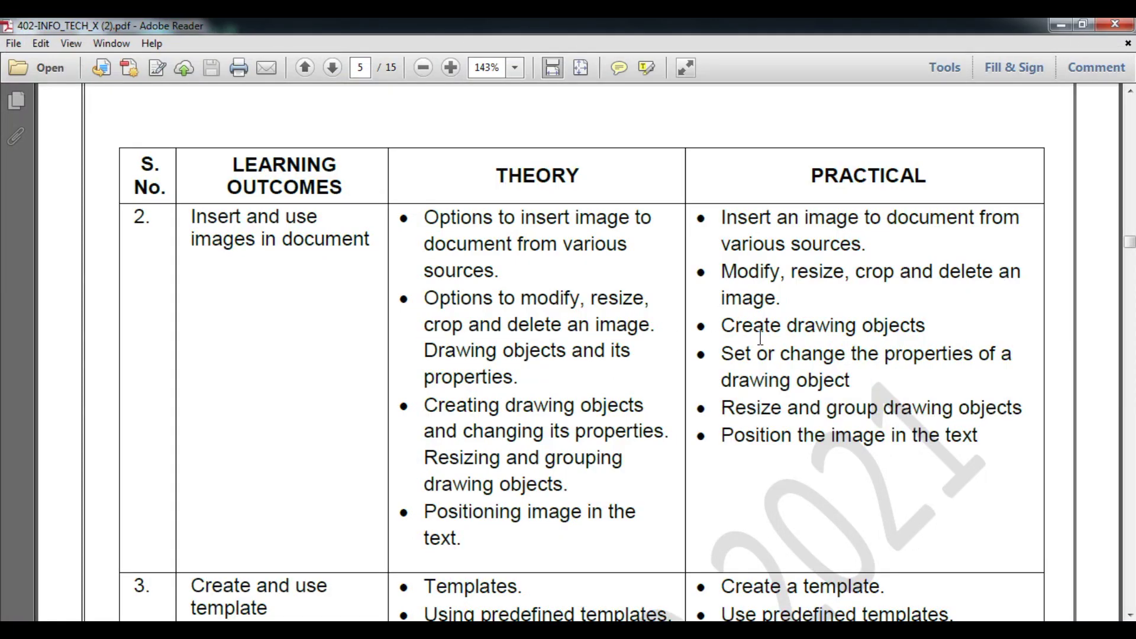
{"action": "left_click", "coordinate": [1061, 25]}
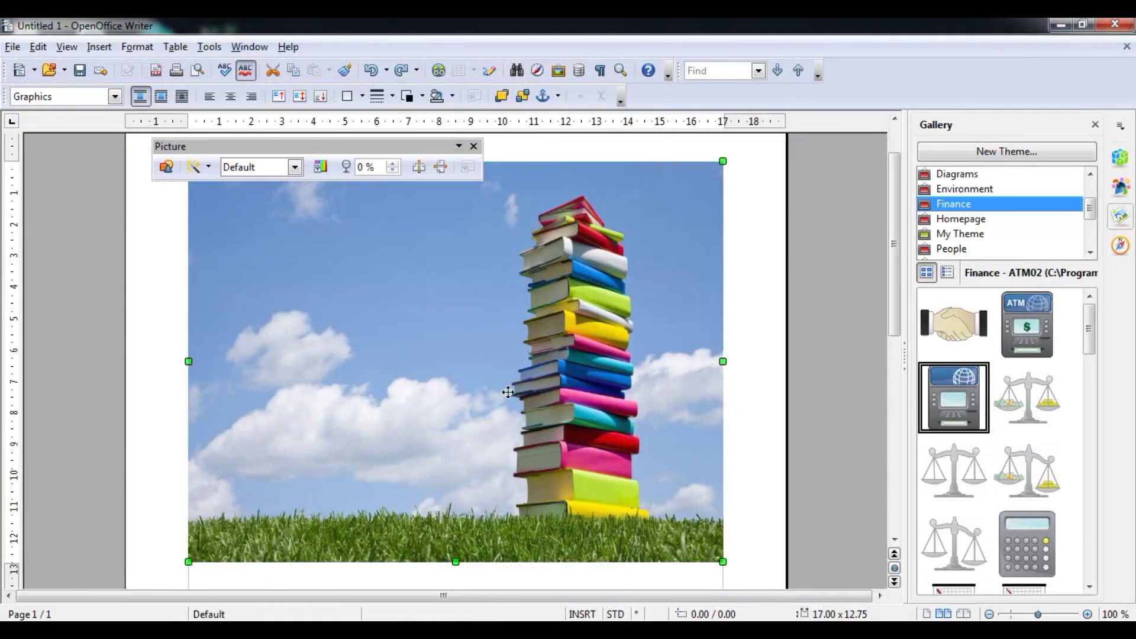
Deselect the stacked-books picture and show the Drawing toolbar.
{"action": "left_click", "coordinate": [751, 238]}
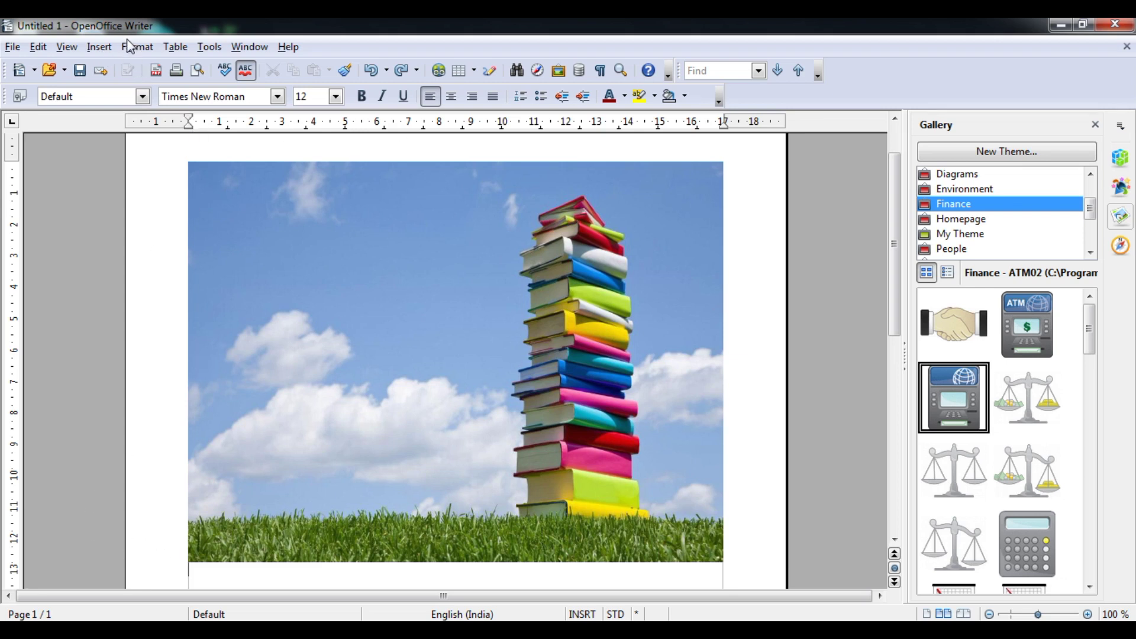
{"action": "left_click", "coordinate": [66, 51]}
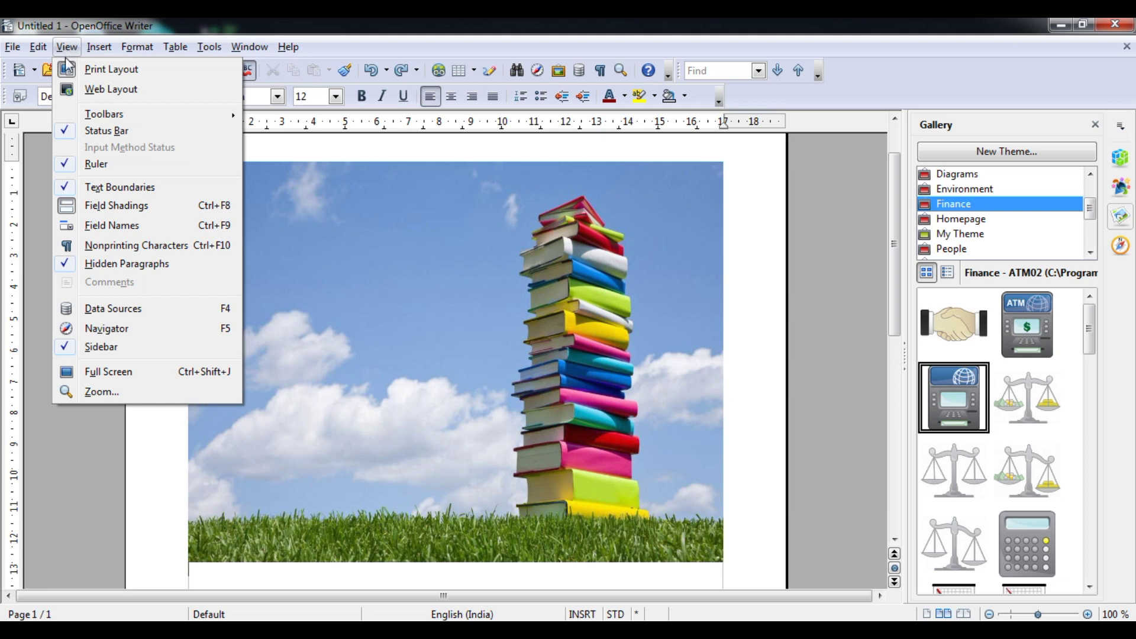
{"action": "mouse_move", "coordinate": [106, 114]}
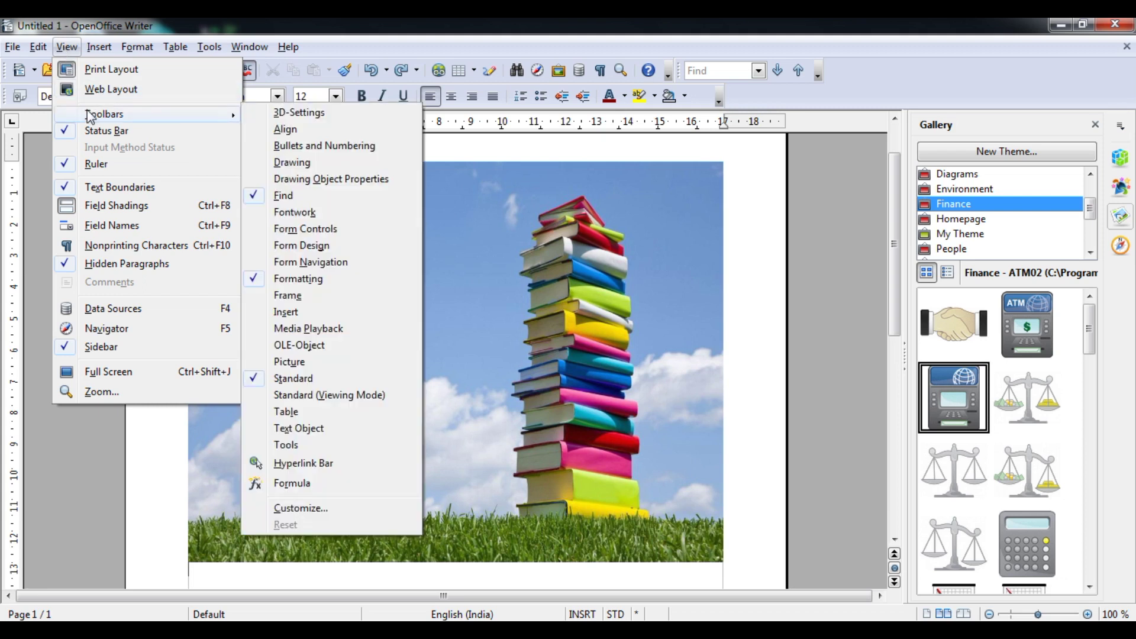
{"action": "left_click", "coordinate": [296, 162]}
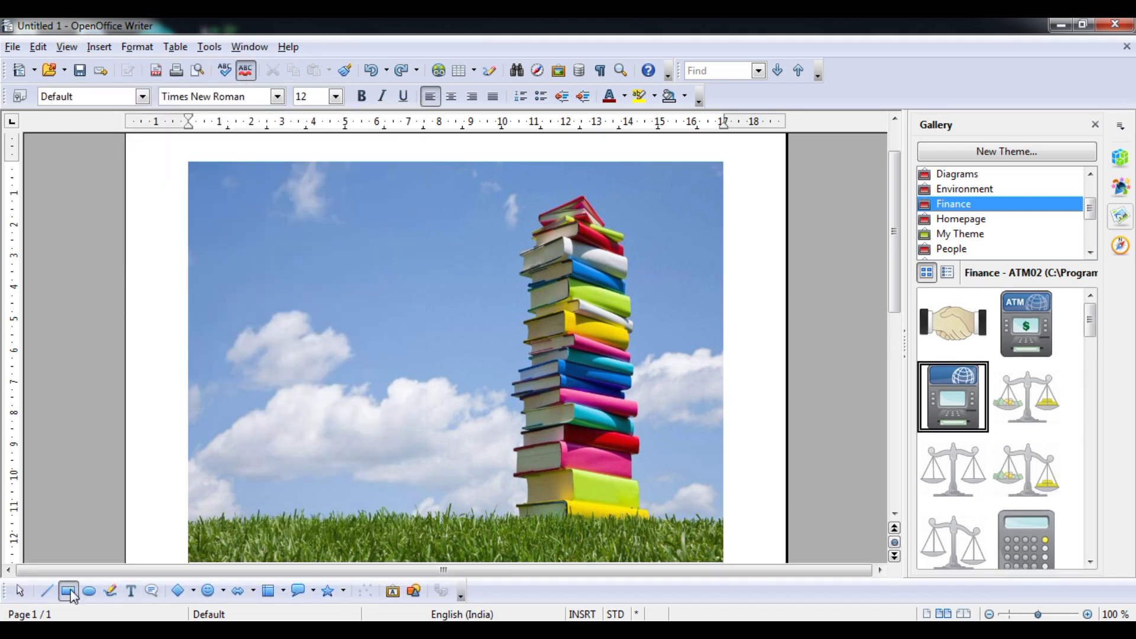
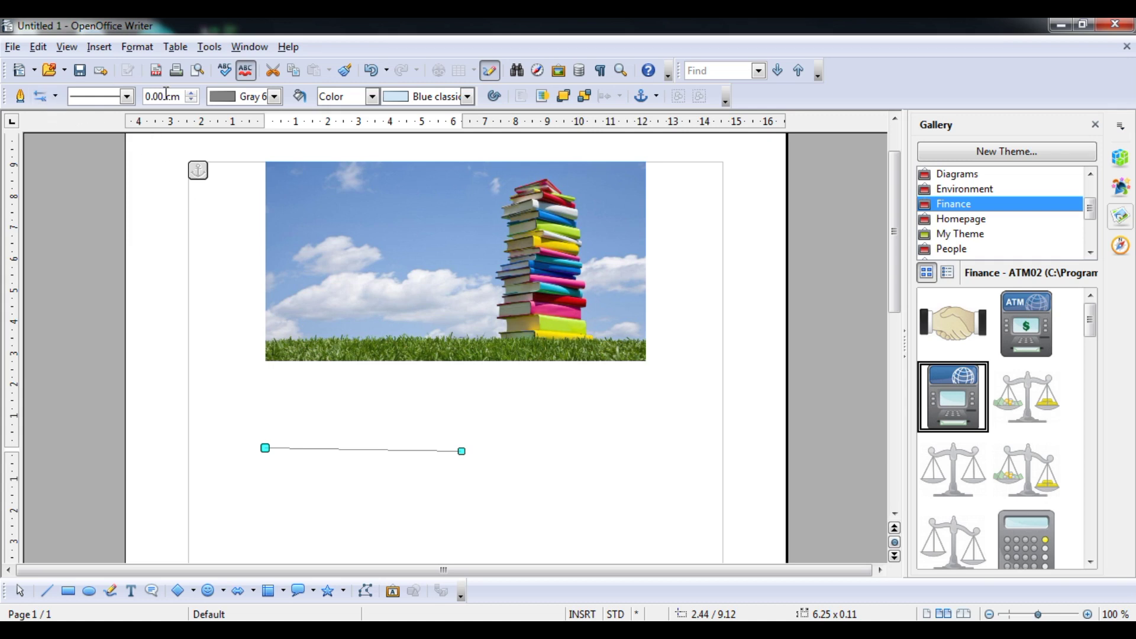
Choose the Continuous style for the drawn line below the picture and try a line width of 10 cm.
{"action": "left_click", "coordinate": [127, 97]}
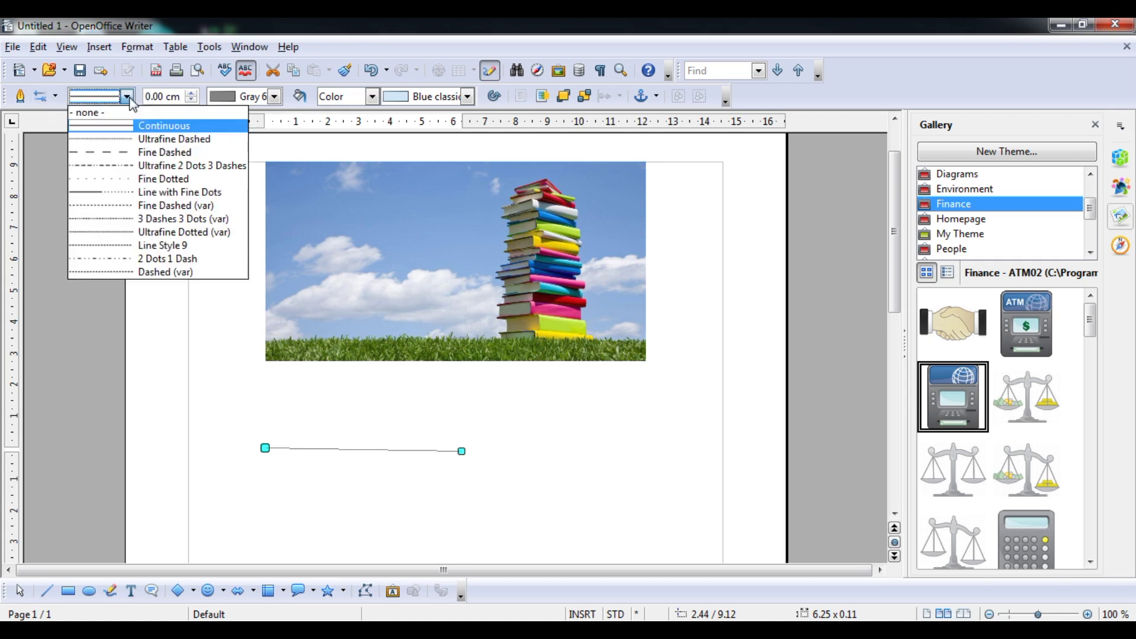
{"action": "left_click", "coordinate": [130, 126]}
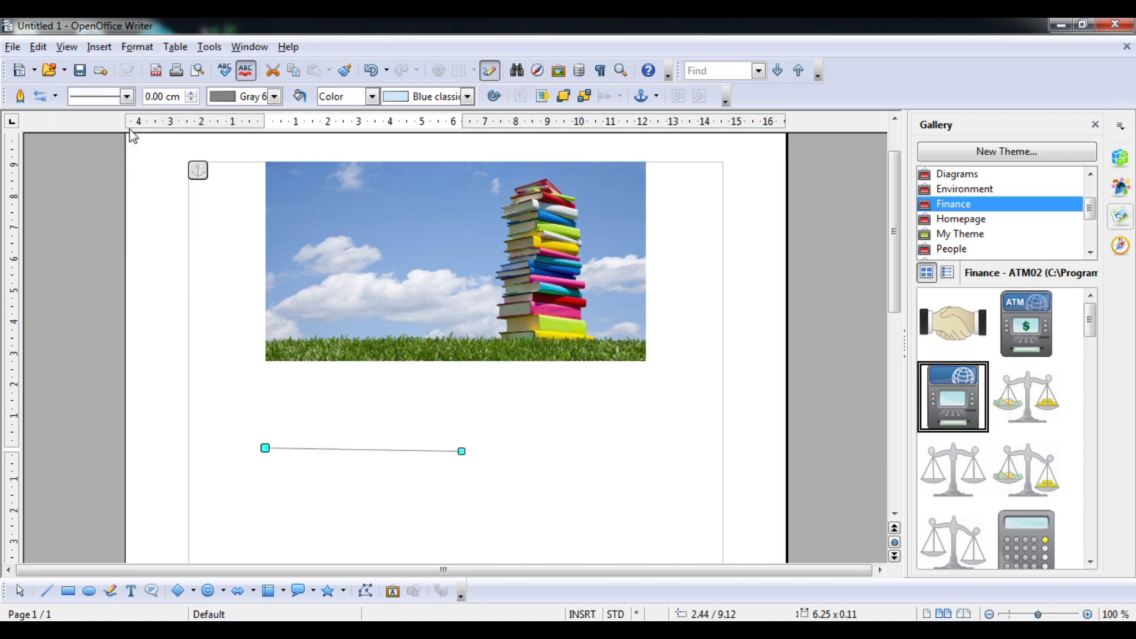
{"action": "double_click", "coordinate": [152, 99]}
{"action": "type", "text": "5"}
{"action": "key", "text": "Return"}
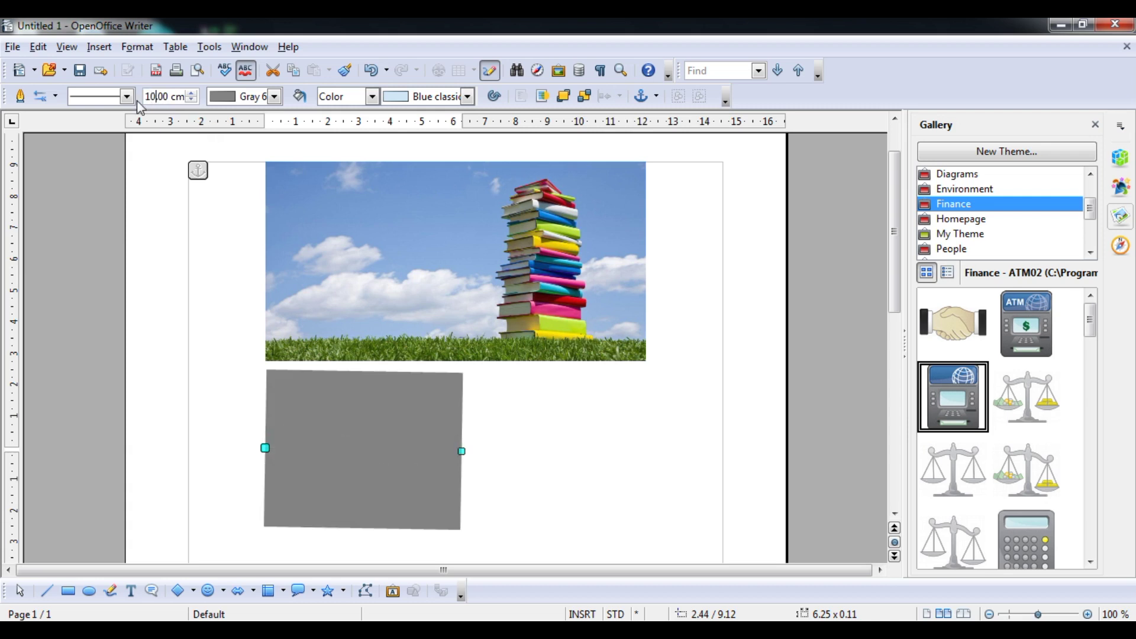
Set the drawn line's width to 0.50 cm.
{"action": "key", "text": "BackSpace"}
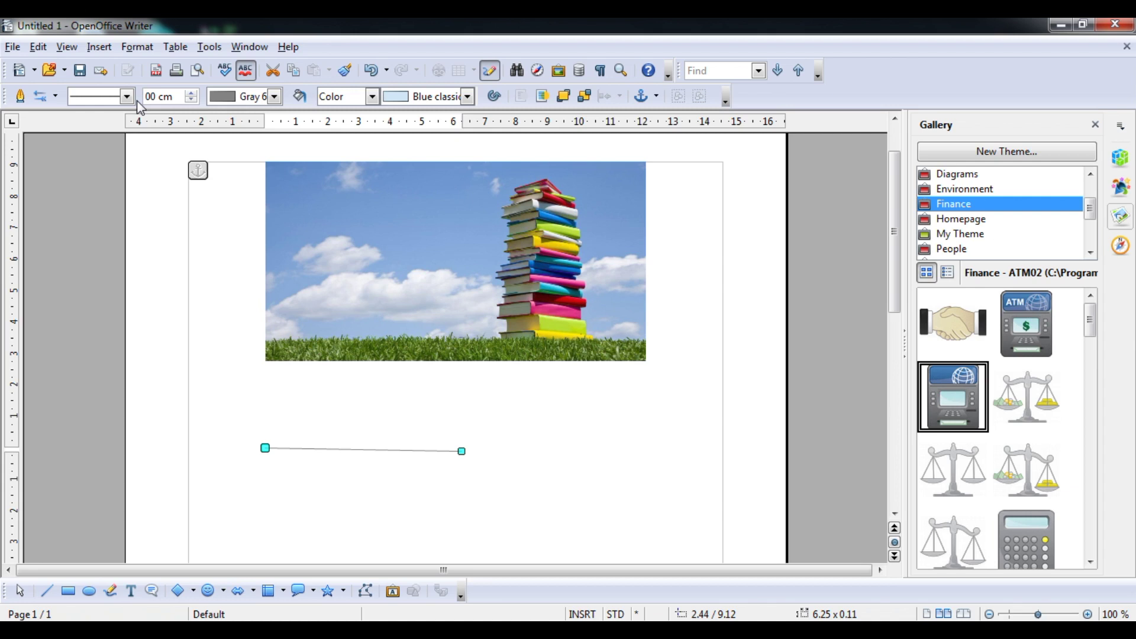
{"action": "type", "text": "1"}
{"action": "key", "text": "Return"}
{"action": "key", "text": "BackSpace"}
{"action": "type", "text": "0"}
{"action": "key", "text": "Return"}
{"action": "type", "text": "5"}
{"action": "key", "text": "Return"}
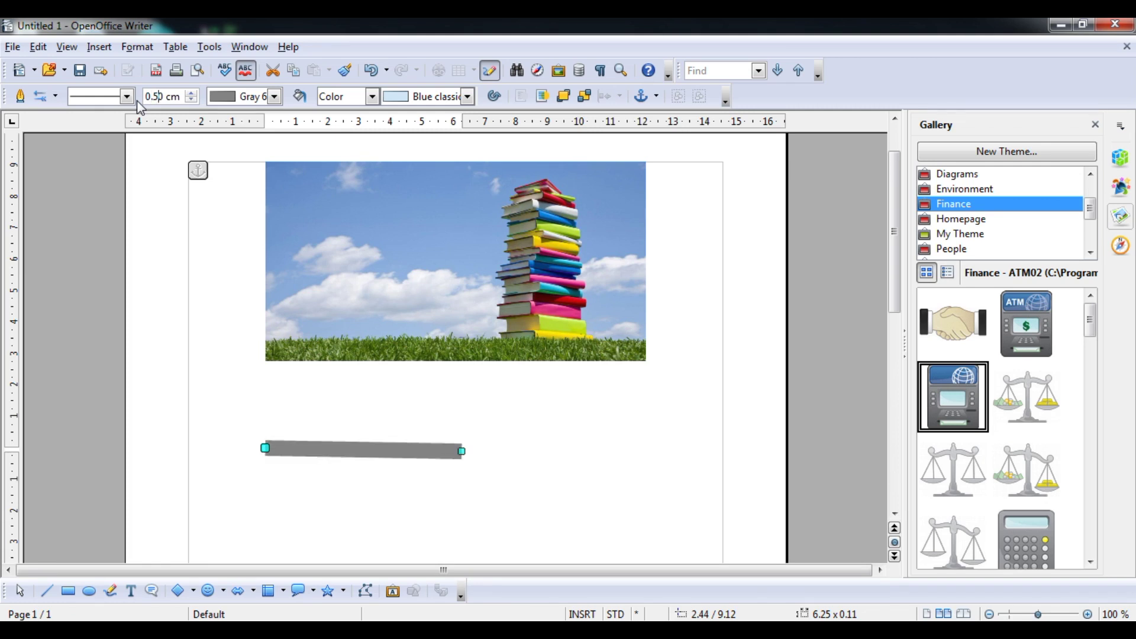
Color the drawn line Blue and then change it to Cyan 1.
{"action": "left_click", "coordinate": [273, 98]}
{"action": "left_click", "coordinate": [248, 268]}
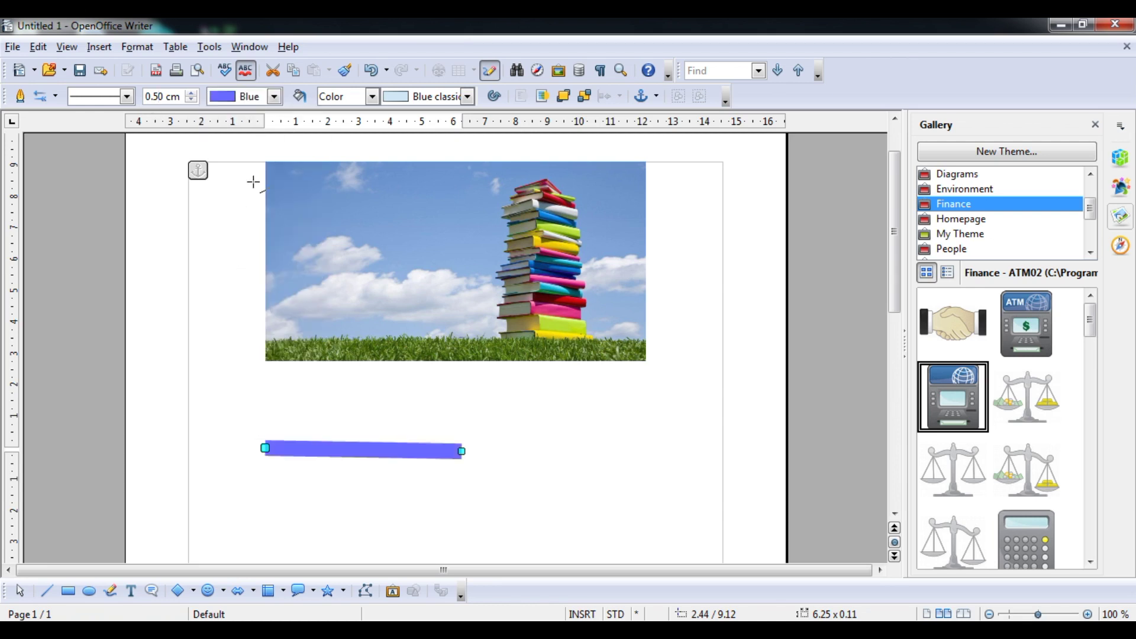
{"action": "left_click", "coordinate": [274, 97]}
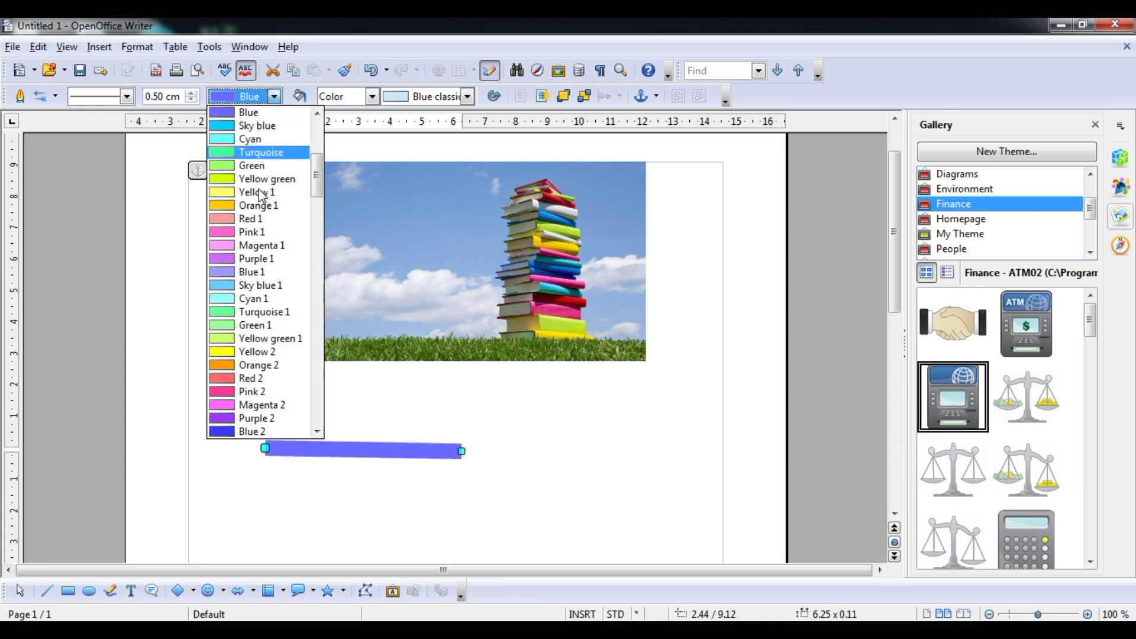
{"action": "left_click", "coordinate": [239, 303]}
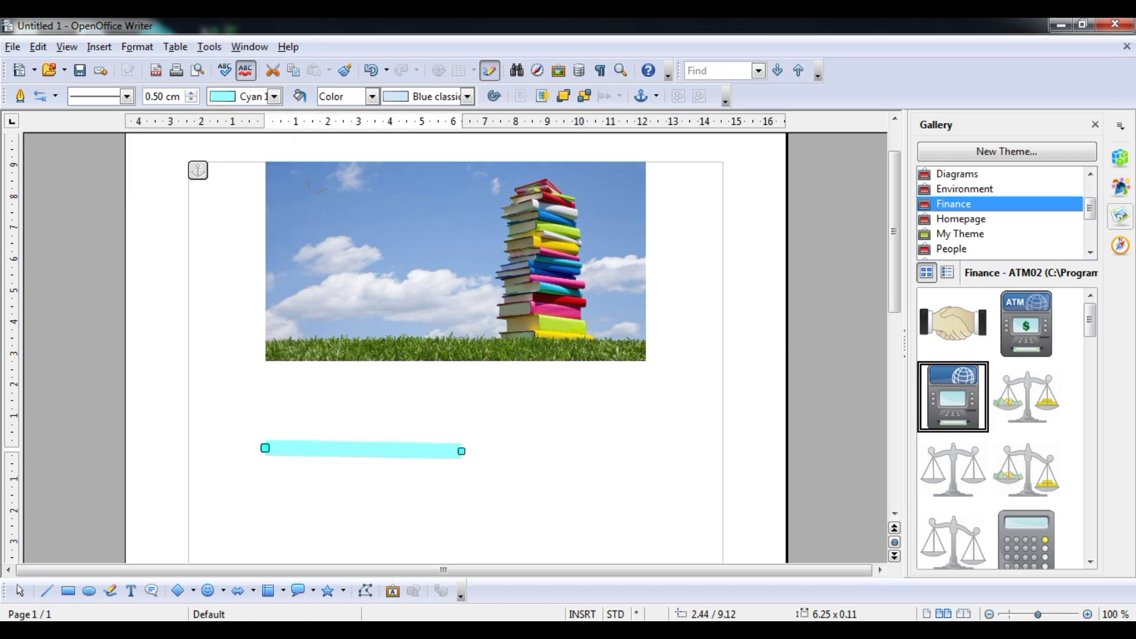
Set the drawn line's area filling to Hatching with a red crossed pattern.
{"action": "left_click", "coordinate": [372, 97]}
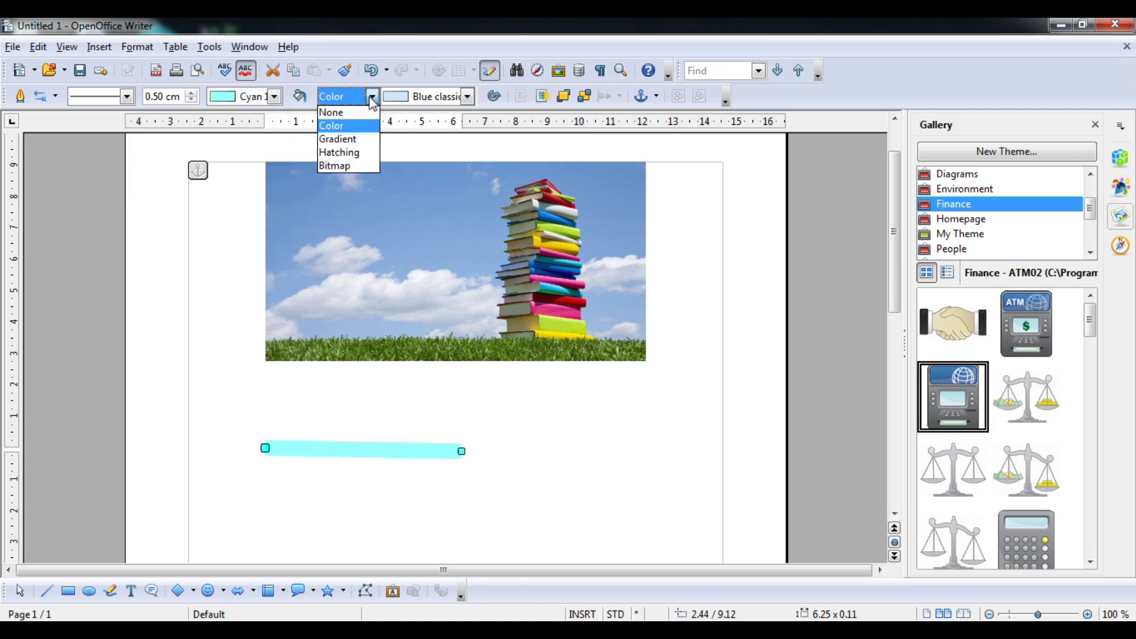
{"action": "left_click", "coordinate": [354, 152]}
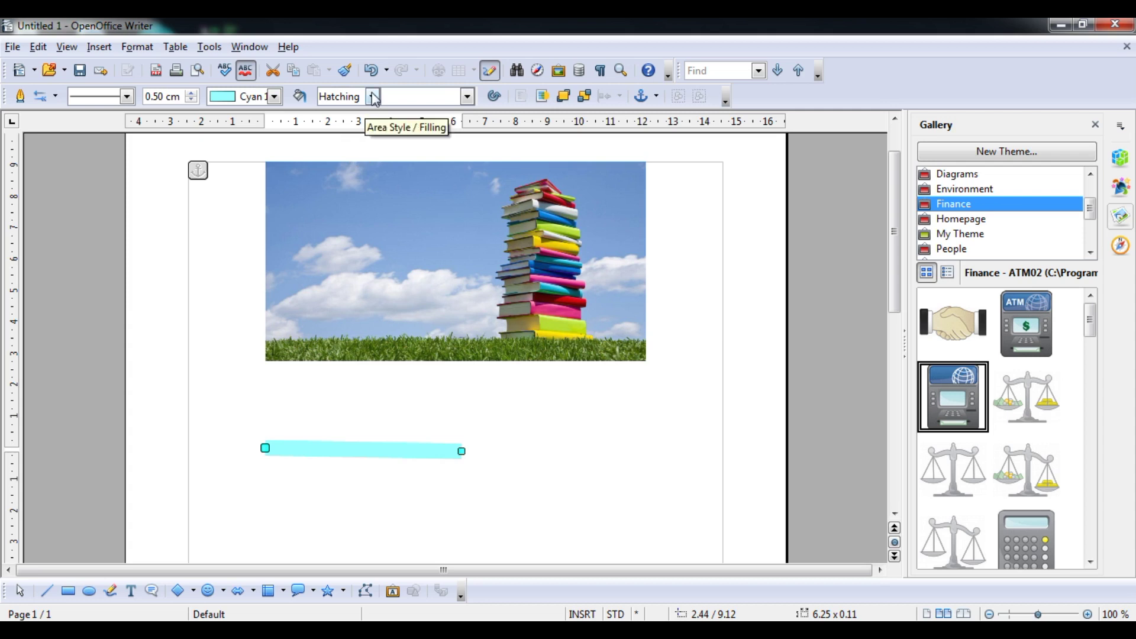
{"action": "left_click", "coordinate": [468, 97]}
{"action": "left_click", "coordinate": [446, 179]}
Set the color of the thick cyan line below the picture to White.
{"action": "left_click", "coordinate": [276, 97]}
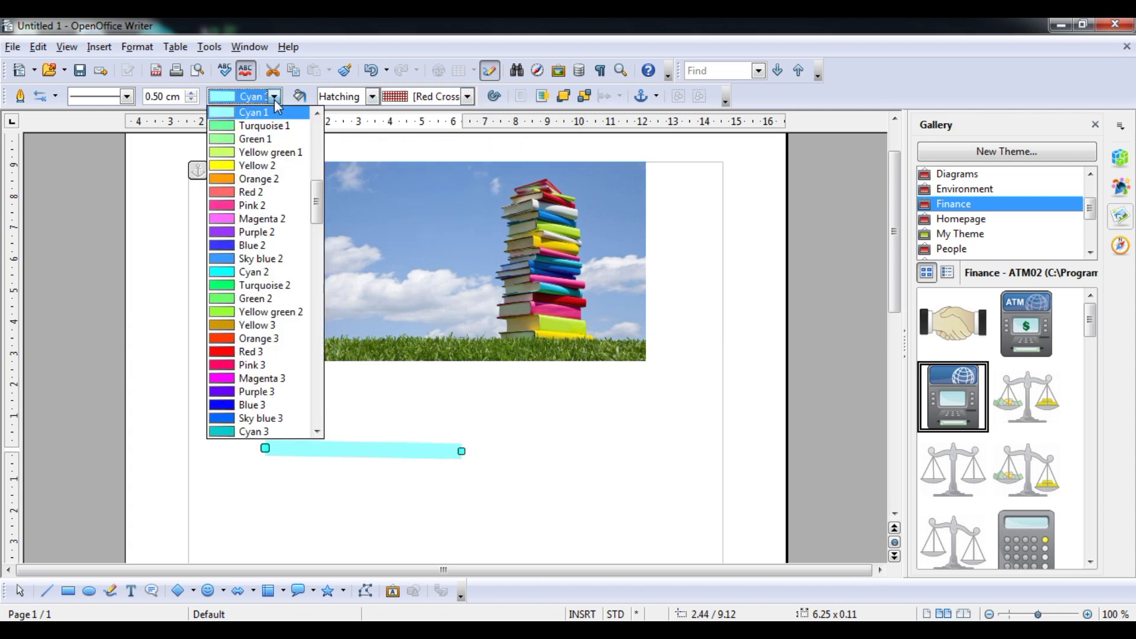
{"action": "scroll", "coordinate": [283, 112], "scroll_direction": "up", "scroll_amount": 10}
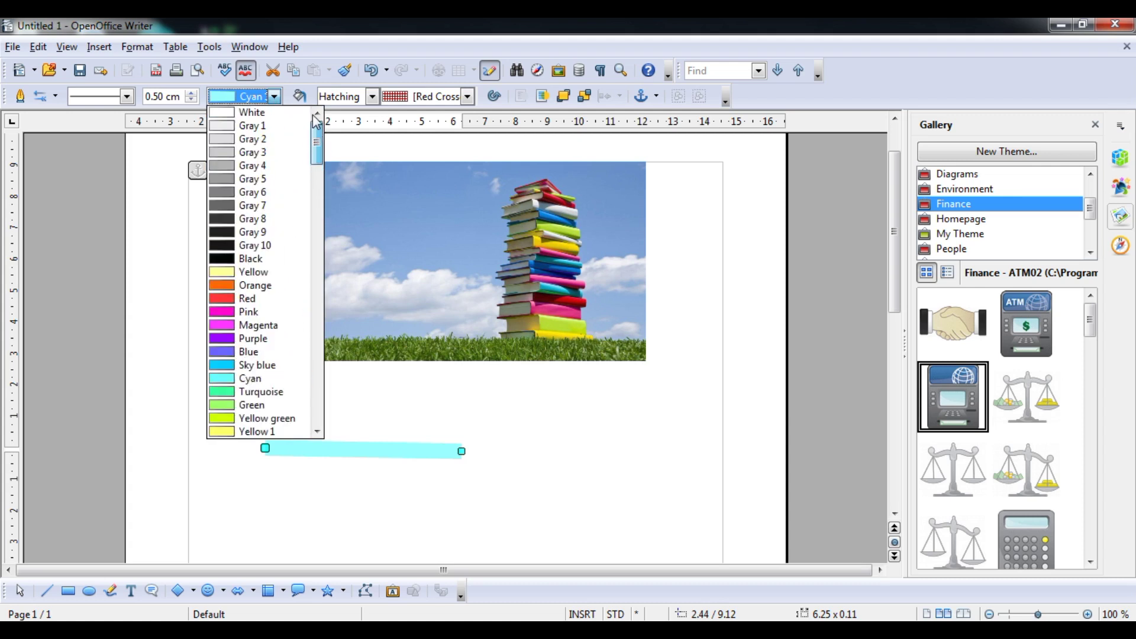
{"action": "left_click", "coordinate": [295, 114]}
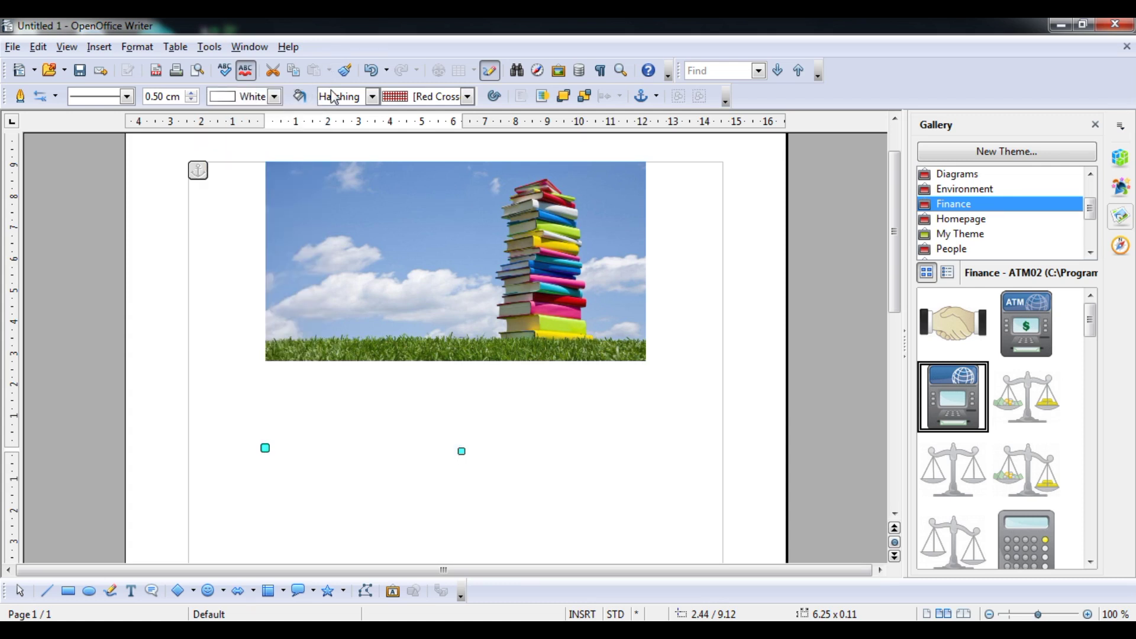
Look at the white line's shadow settings and change its area fill to the Red Gradient 2 gradient.
{"action": "left_click", "coordinate": [302, 97]}
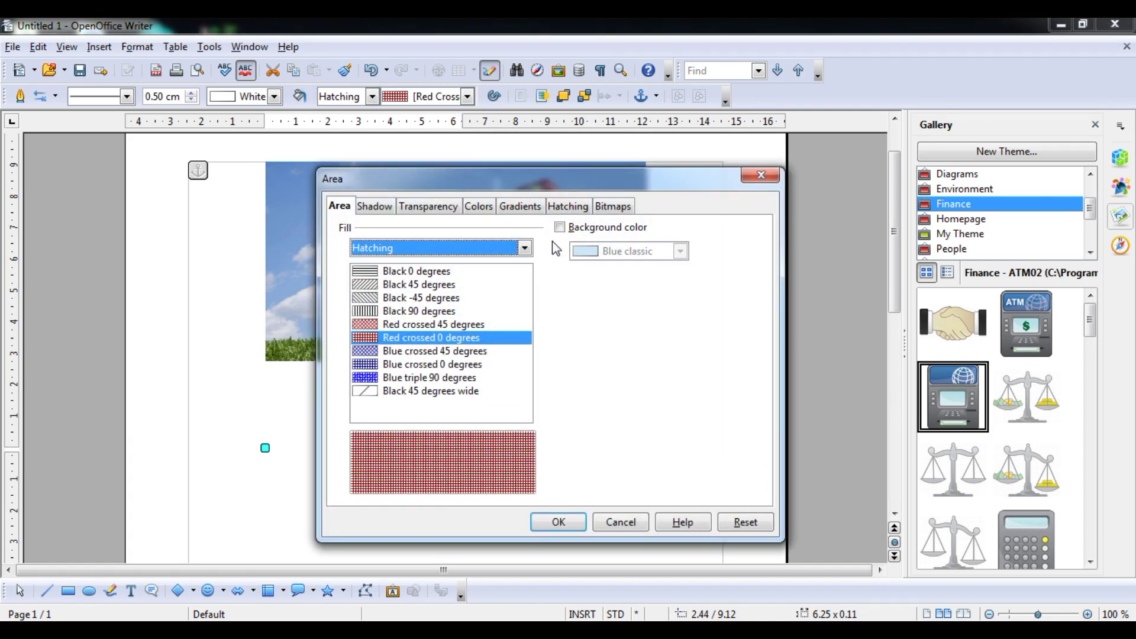
{"action": "left_click", "coordinate": [379, 210]}
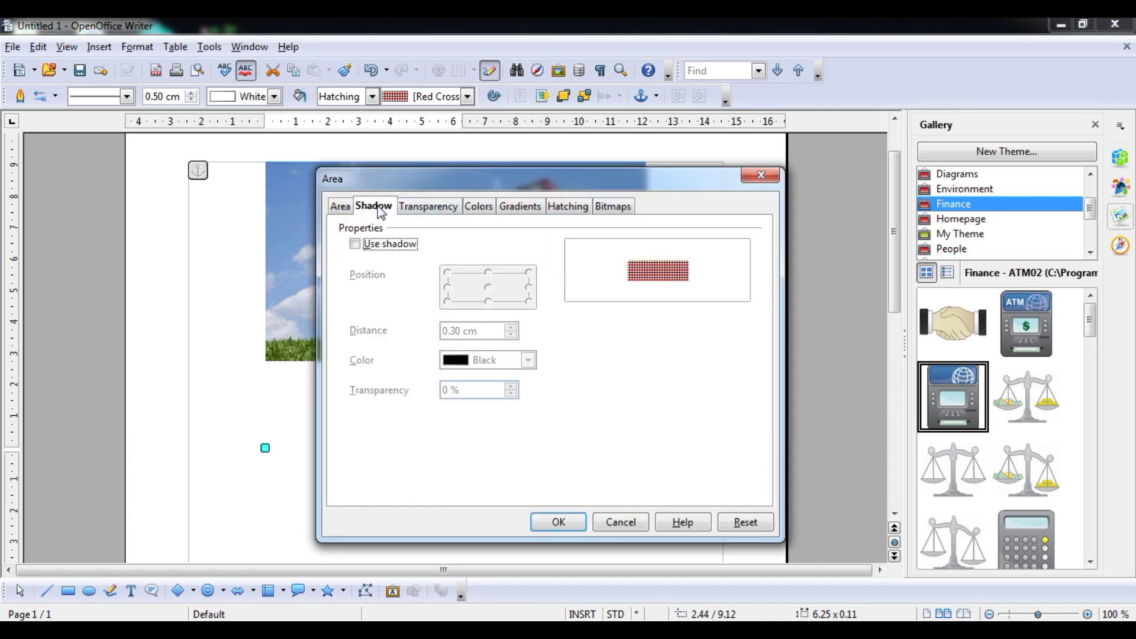
{"action": "left_click", "coordinate": [523, 211]}
{"action": "left_click", "coordinate": [543, 302]}
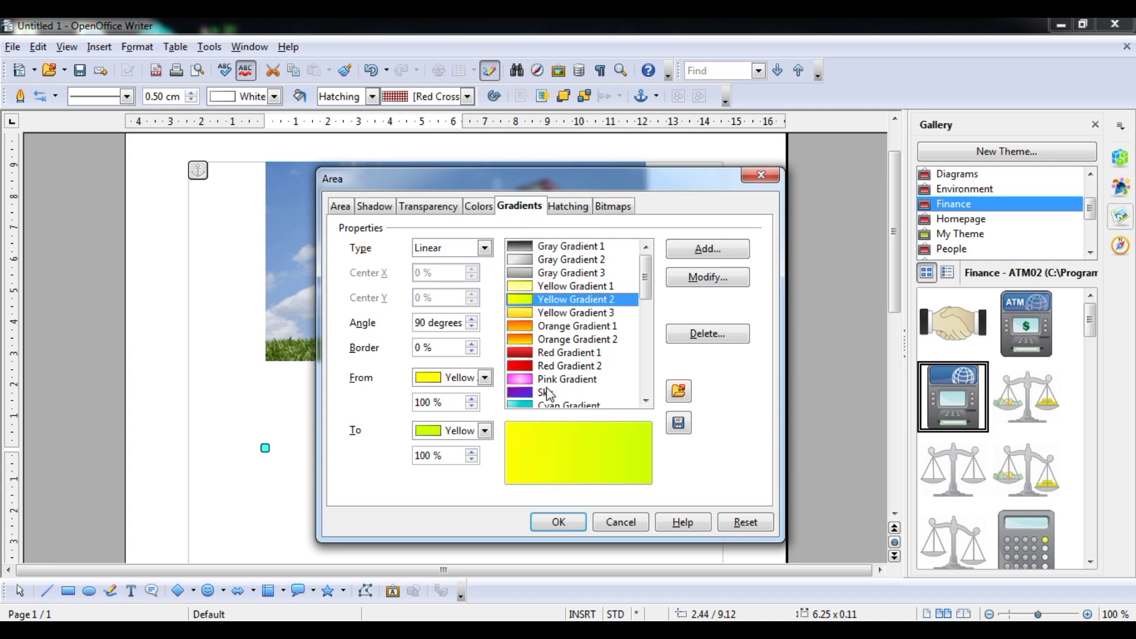
{"action": "left_click", "coordinate": [564, 366]}
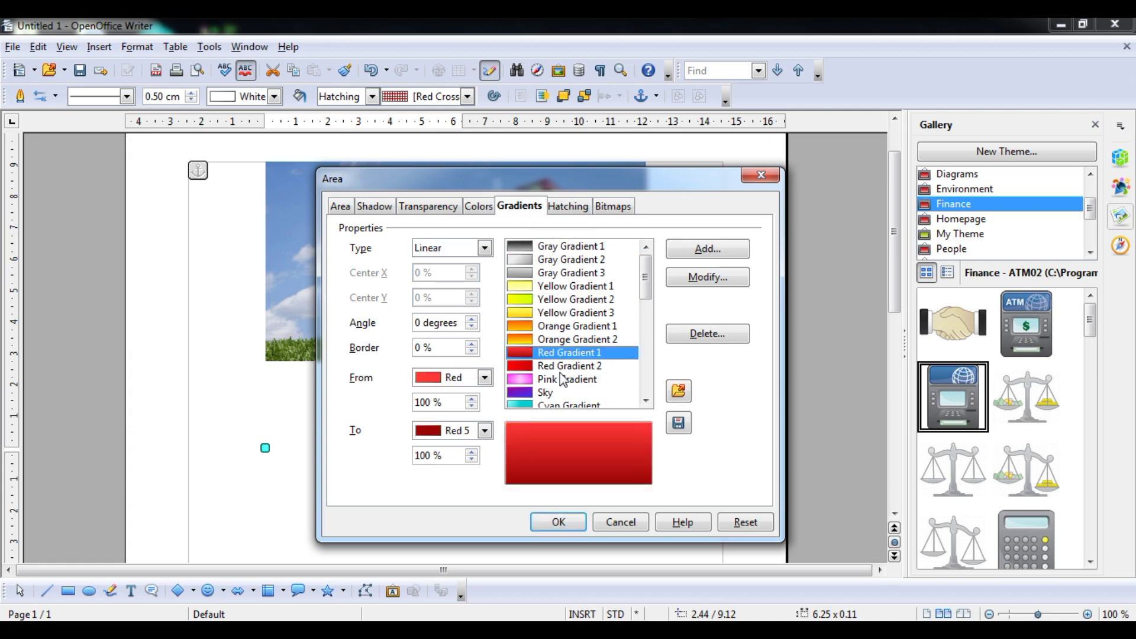
{"action": "left_click", "coordinate": [558, 521]}
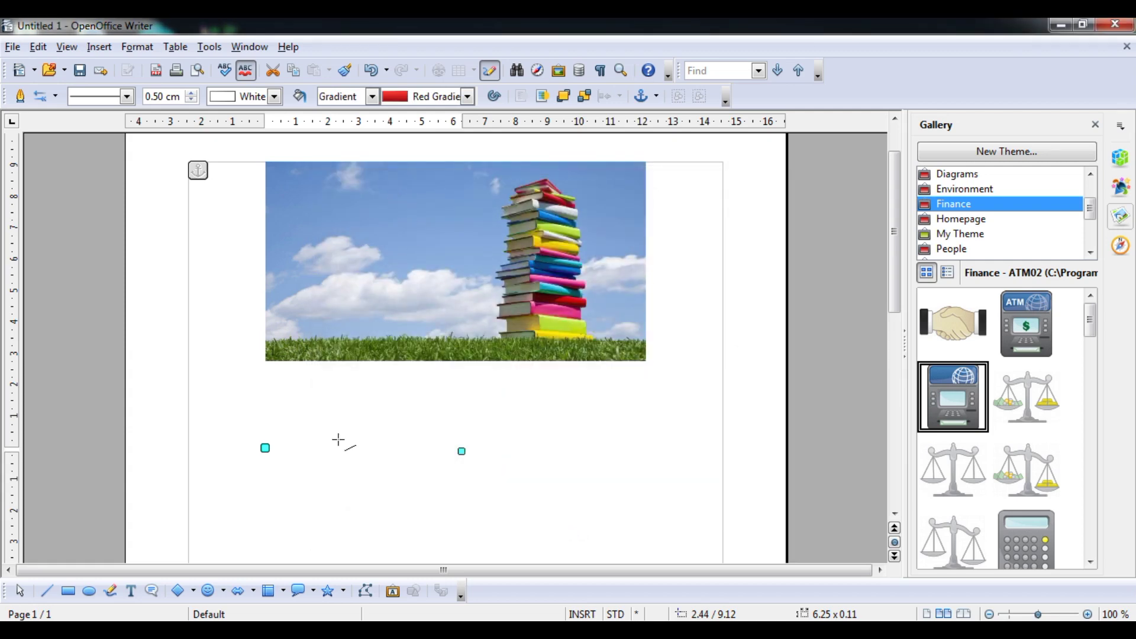
Draw a nearly horizontal line about 6.9 cm long just below the picture and rotate it into a steep diagonal.
{"action": "left_click_drag", "start_coordinate": [310, 395], "coordinate": [529, 382]}
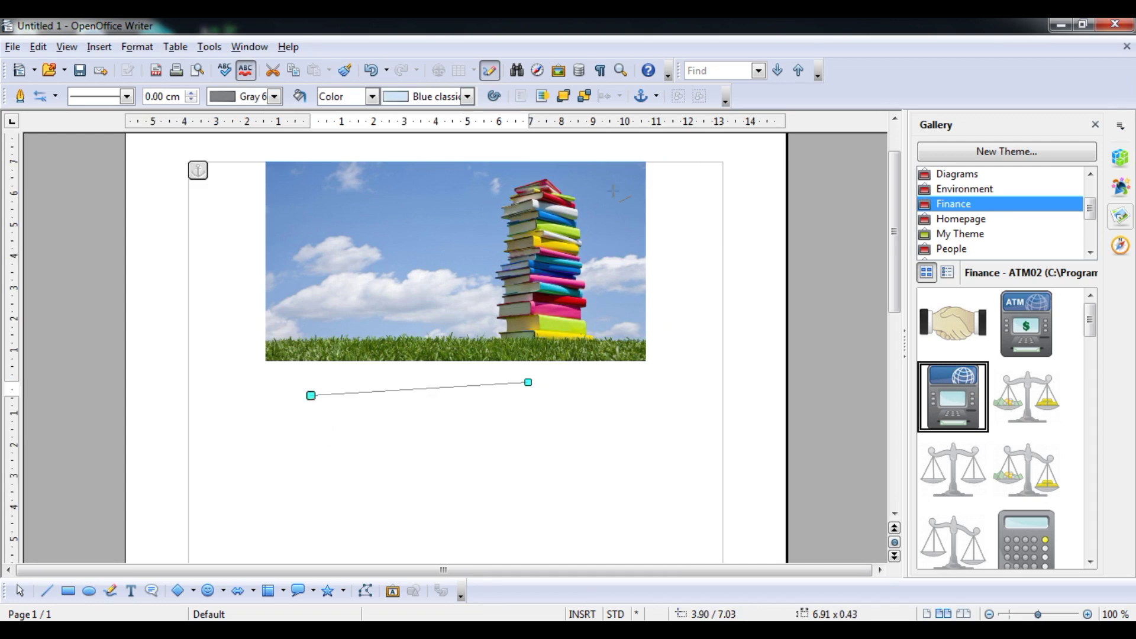
{"action": "left_click", "coordinate": [494, 97]}
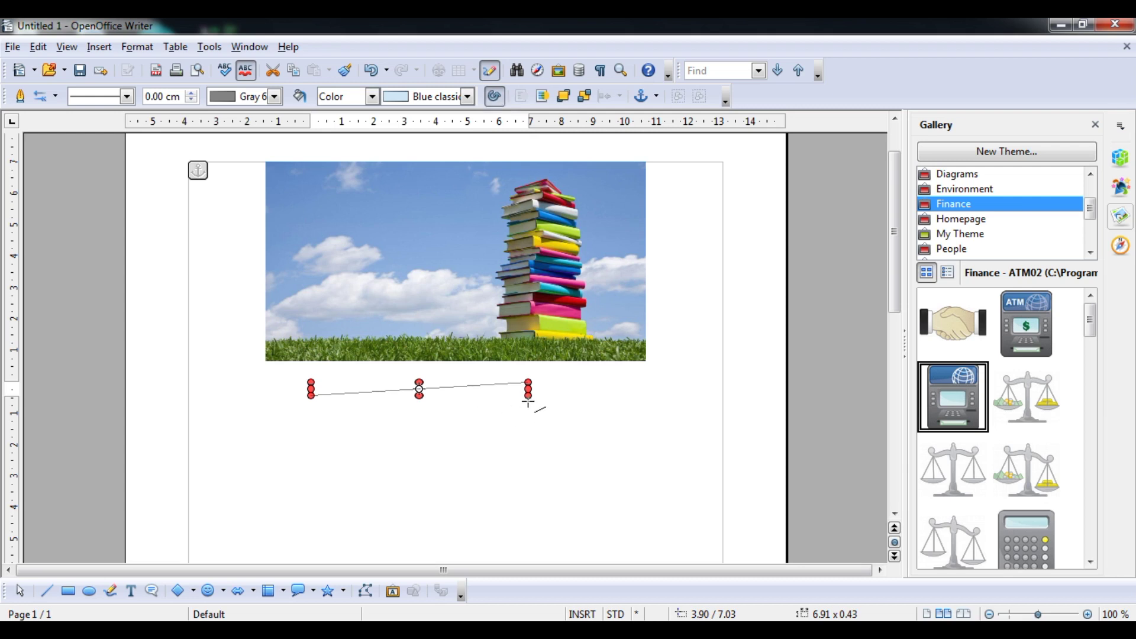
{"action": "left_click_drag", "start_coordinate": [530, 393], "coordinate": [492, 330]}
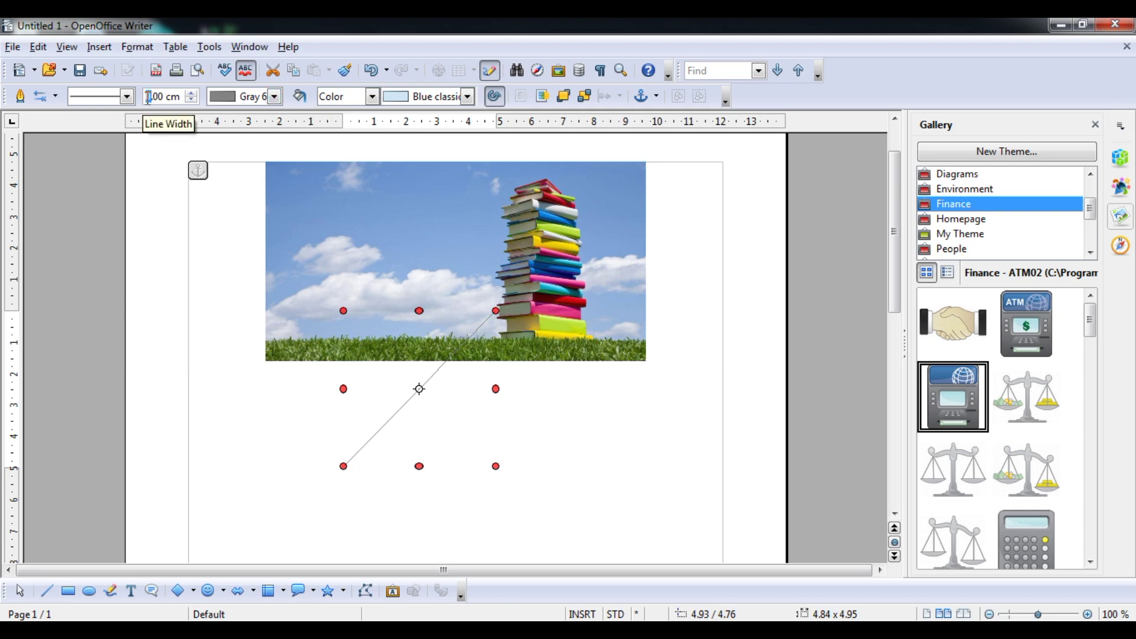
Set the diagonal line's width to 1.00 cm and move it up over the lower-left part of the picture.
{"action": "key", "text": "Return"}
{"action": "left_click", "coordinate": [549, 380]}
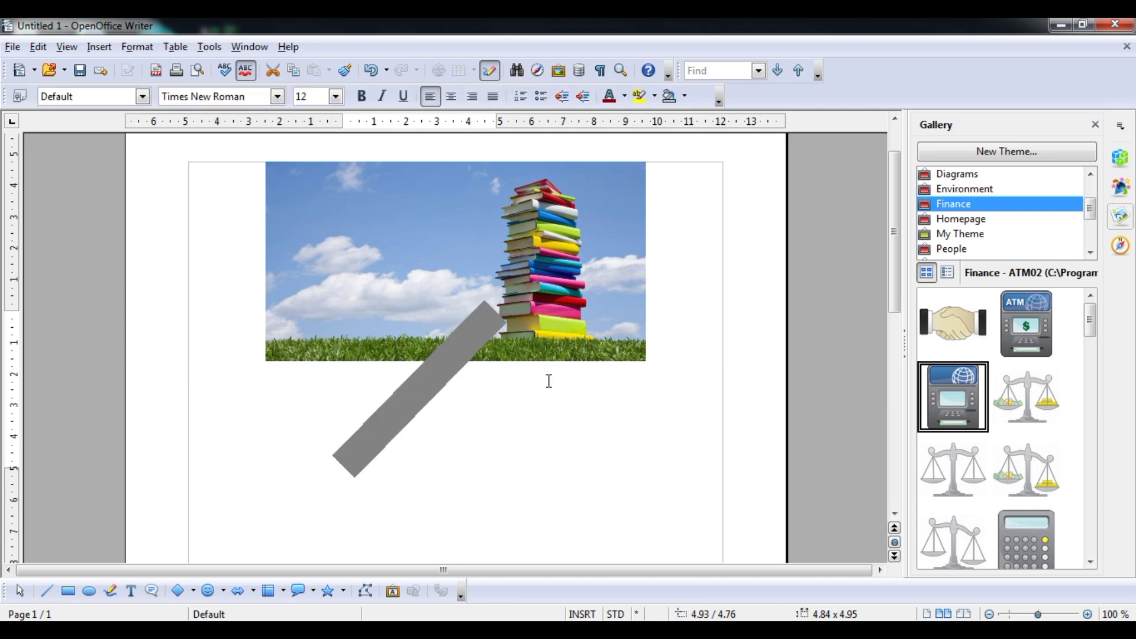
{"action": "left_click", "coordinate": [435, 378]}
{"action": "mouse_move", "coordinate": [435, 378]}
{"action": "left_mouse_down"}
{"action": "mouse_move", "coordinate": [290, 435]}
{"action": "mouse_move", "coordinate": [357, 330]}
{"action": "left_mouse_up"}
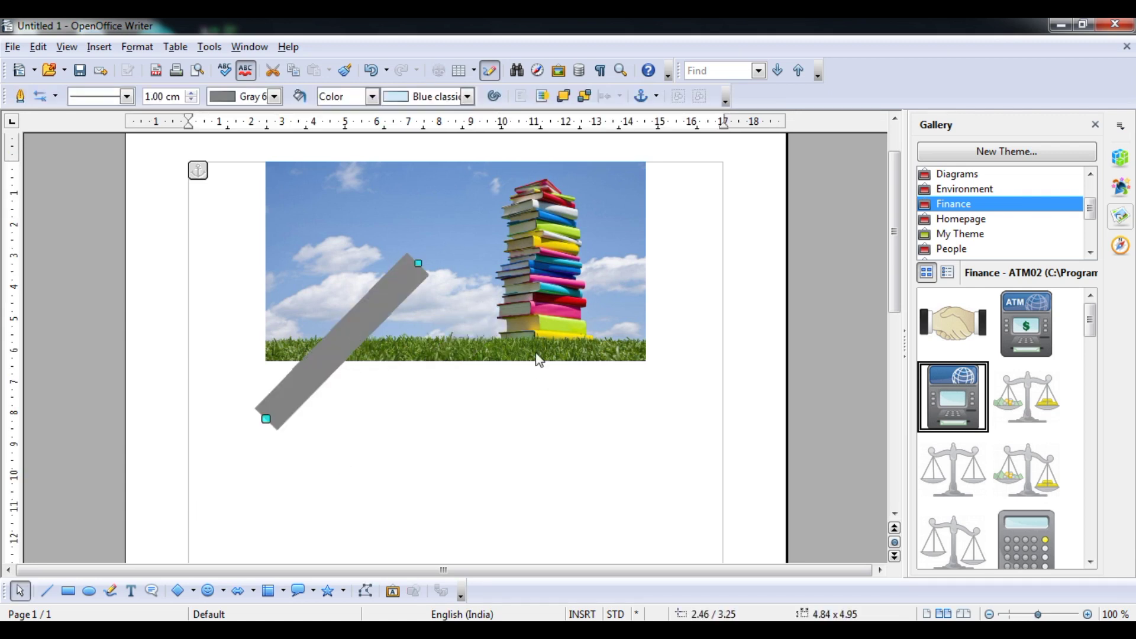
Send the thick gray line behind the picture and bring it back to the front, shifting it slightly to the right.
{"action": "left_click", "coordinate": [564, 97]}
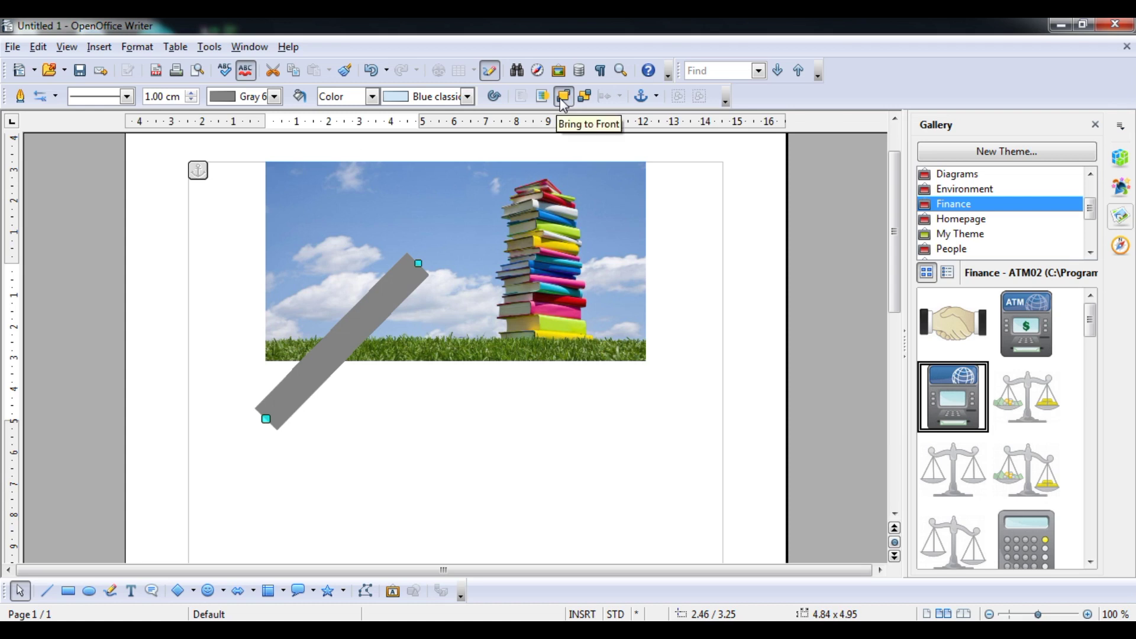
{"action": "left_click", "coordinate": [586, 97]}
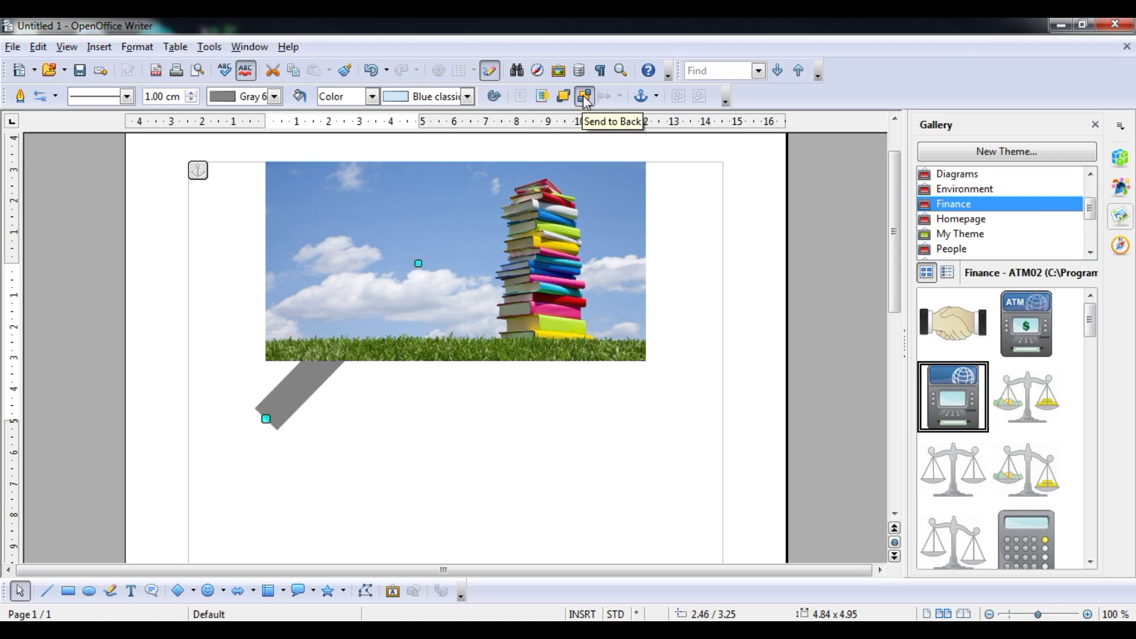
{"action": "mouse_move", "coordinate": [331, 364]}
{"action": "left_mouse_down"}
{"action": "mouse_move", "coordinate": [344, 395]}
{"action": "mouse_move", "coordinate": [352, 378]}
{"action": "mouse_move", "coordinate": [329, 416]}
{"action": "mouse_move", "coordinate": [347, 380]}
{"action": "left_mouse_up"}
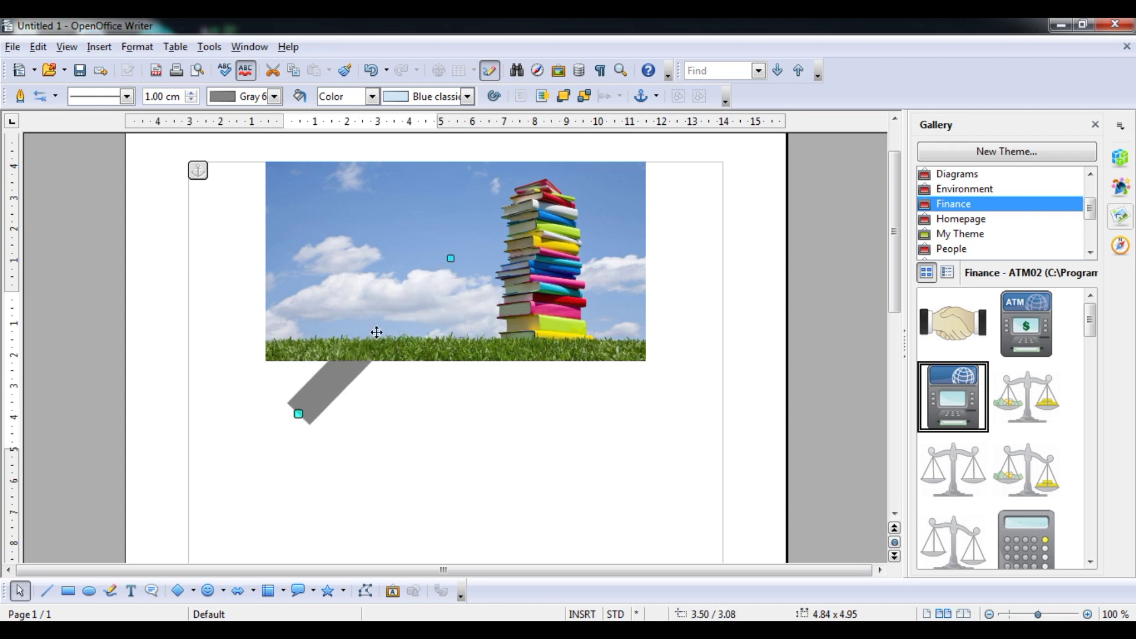
{"action": "left_click", "coordinate": [565, 98]}
{"action": "left_click_drag", "start_coordinate": [390, 332], "coordinate": [395, 337]}
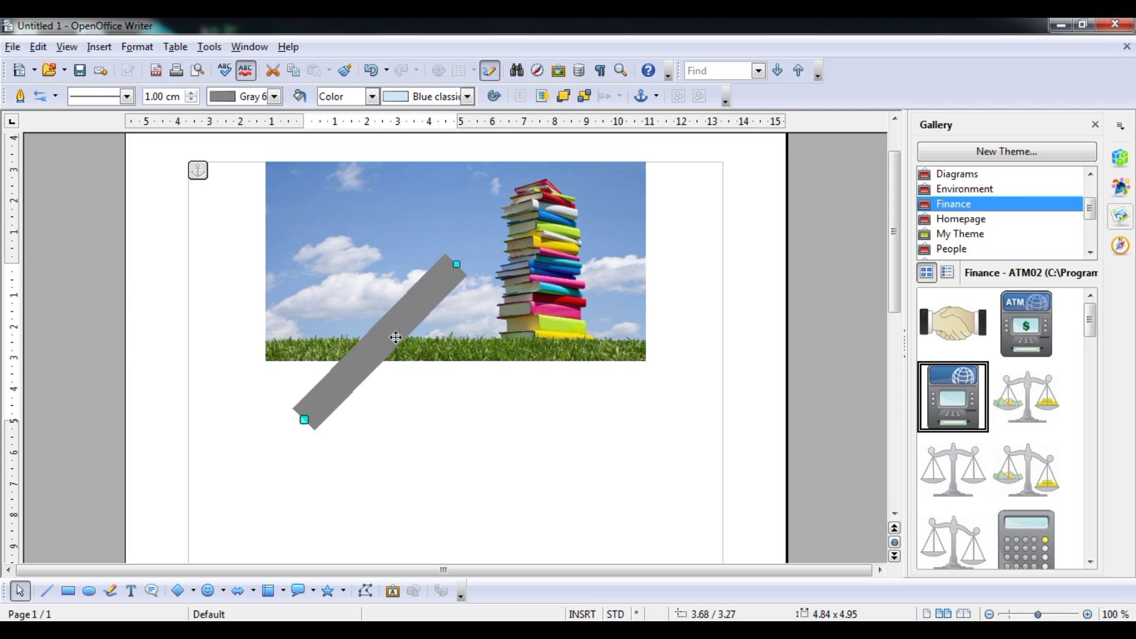
Draw a rectangle about 4.37 by 2.17 cm below the gray line and fill it with Salmon.
{"action": "left_click", "coordinate": [69, 590]}
{"action": "left_click_drag", "start_coordinate": [275, 451], "coordinate": [412, 519]}
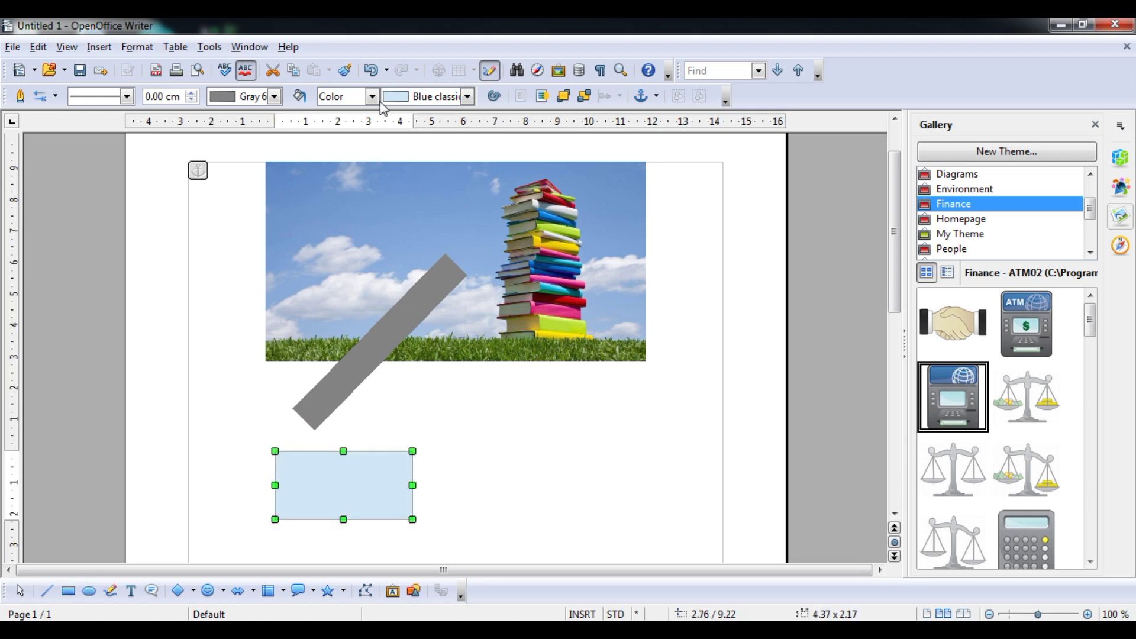
{"action": "left_click", "coordinate": [443, 96]}
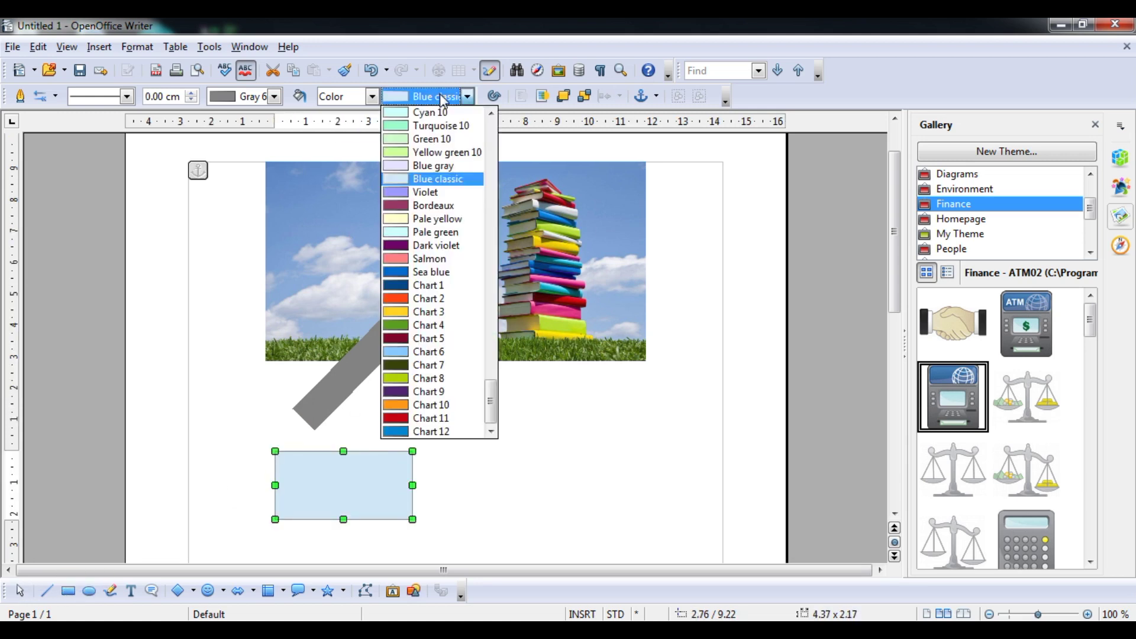
{"action": "left_click", "coordinate": [416, 260]}
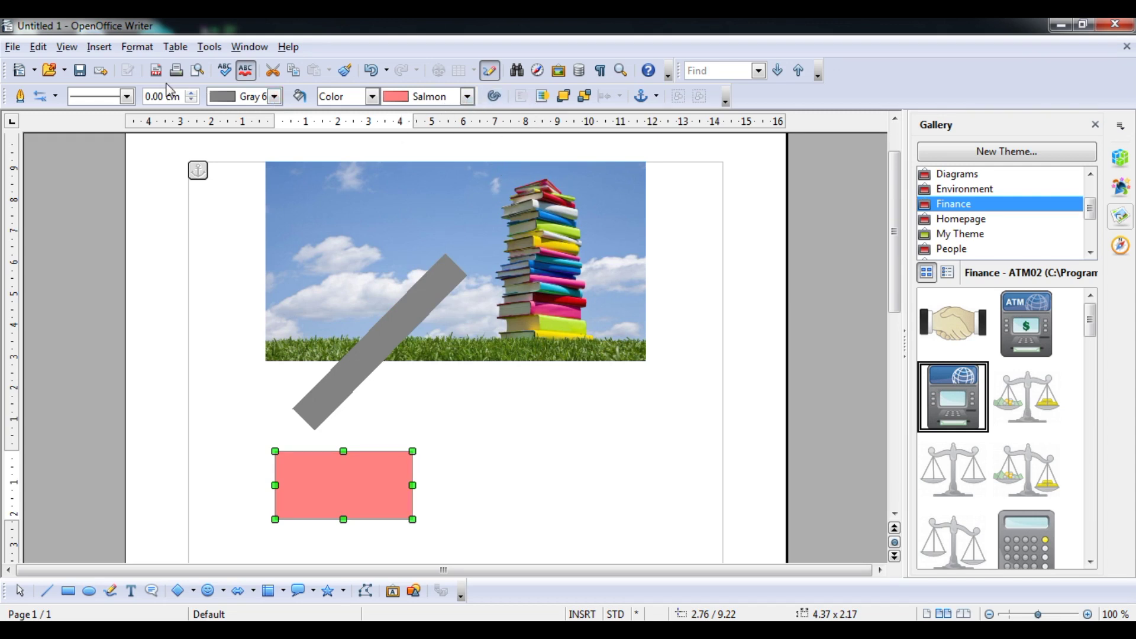
Set the rectangle's outline color to Black.
{"action": "left_click", "coordinate": [274, 97]}
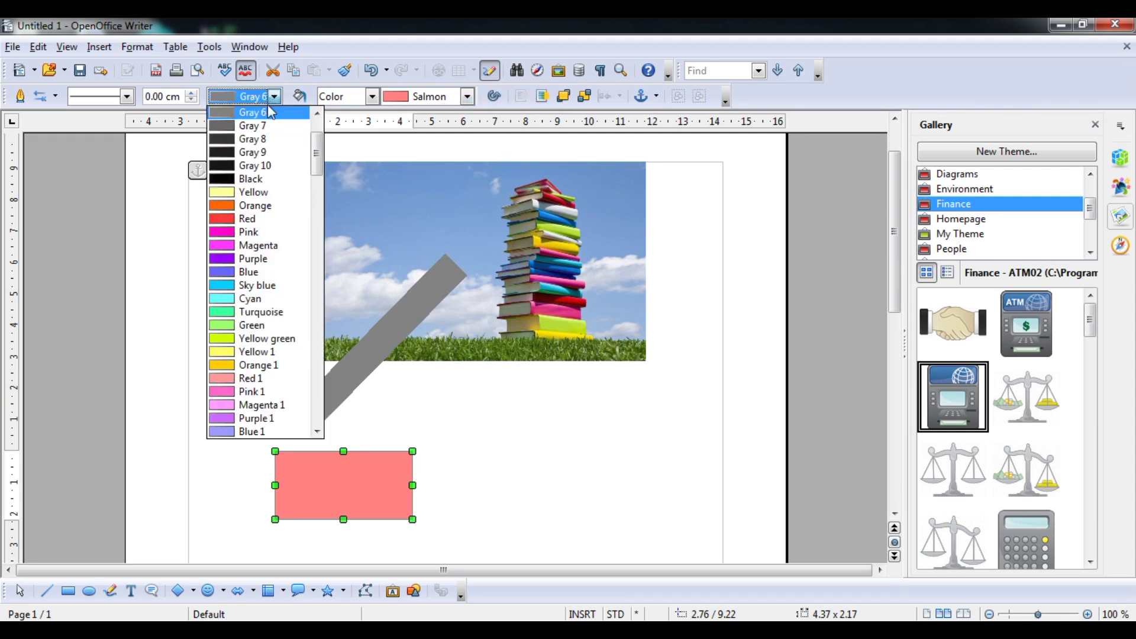
{"action": "left_click", "coordinate": [251, 179]}
{"action": "left_click", "coordinate": [467, 96]}
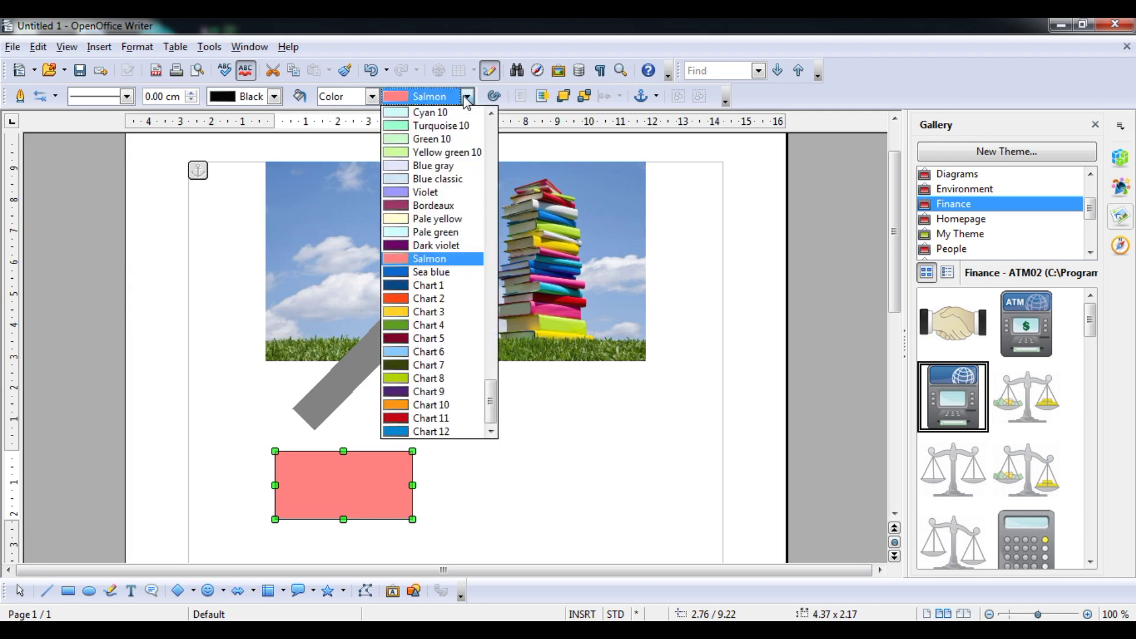
{"action": "left_click", "coordinate": [468, 101]}
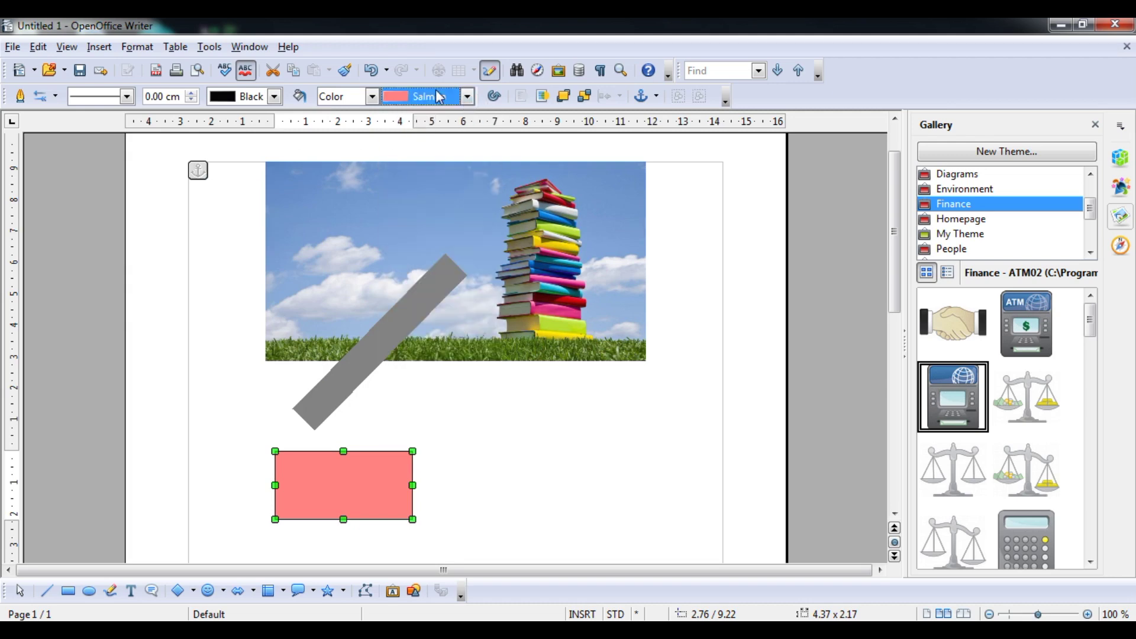
Enable a shadow for the salmon rectangle and color the shadow Blue.
{"action": "left_click", "coordinate": [302, 102]}
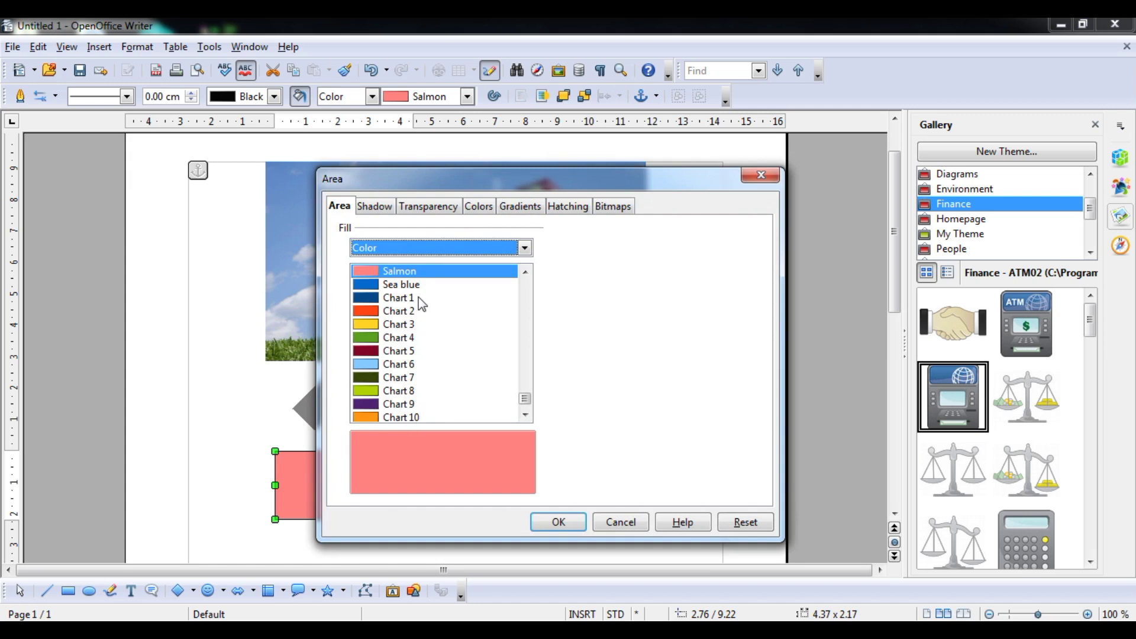
{"action": "left_click", "coordinate": [380, 208]}
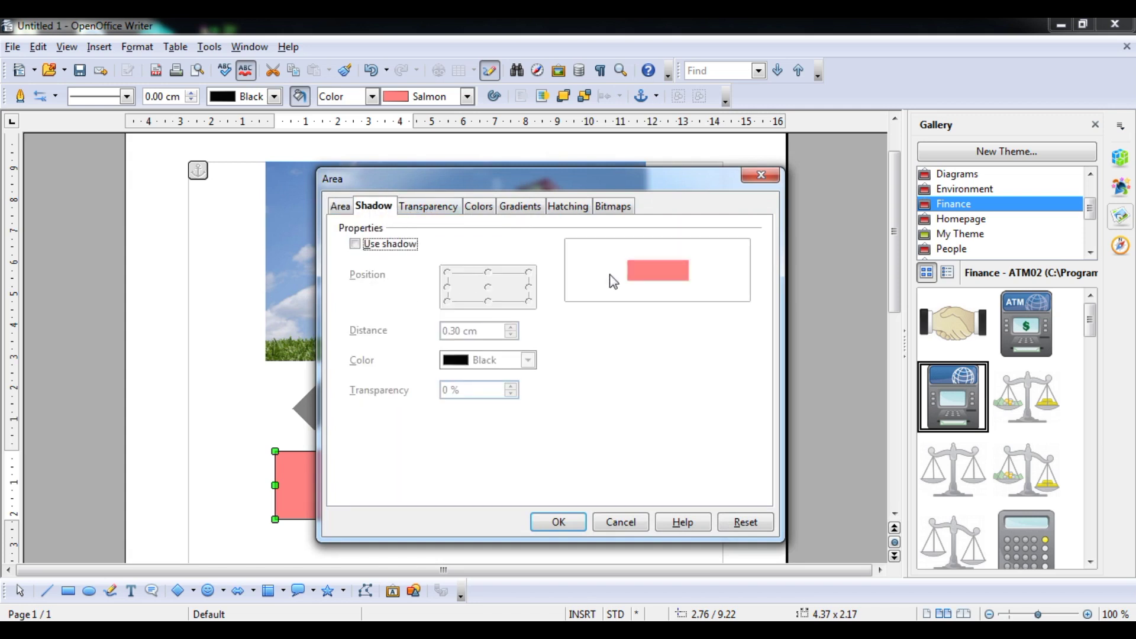
{"action": "left_click", "coordinate": [389, 246]}
{"action": "left_click", "coordinate": [526, 361]}
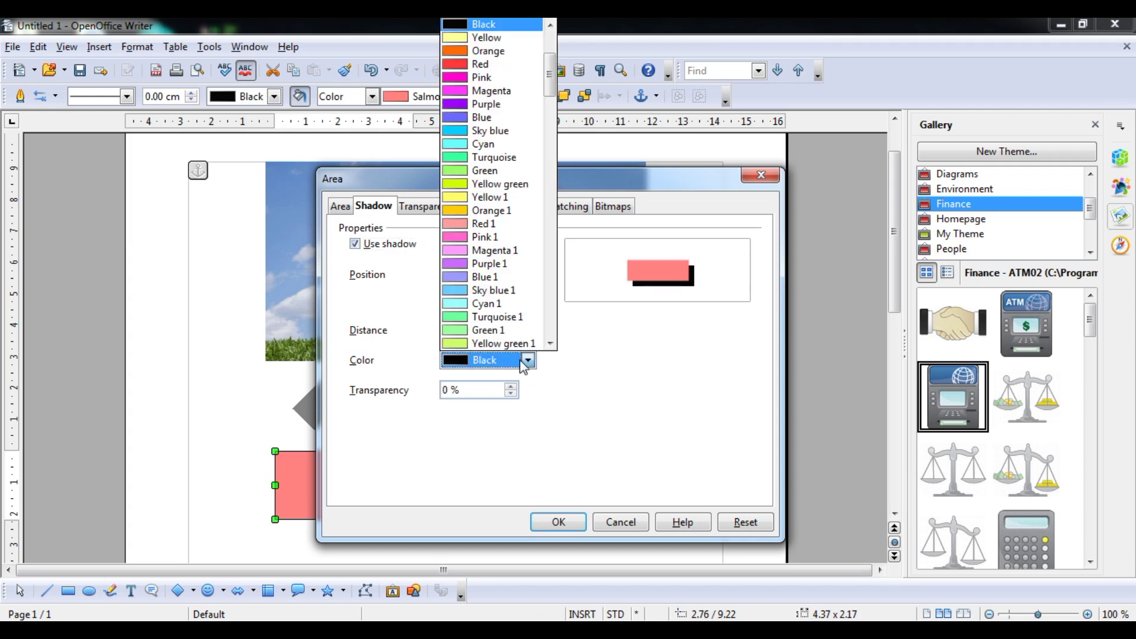
{"action": "left_click", "coordinate": [497, 118]}
{"action": "left_click", "coordinate": [569, 521]}
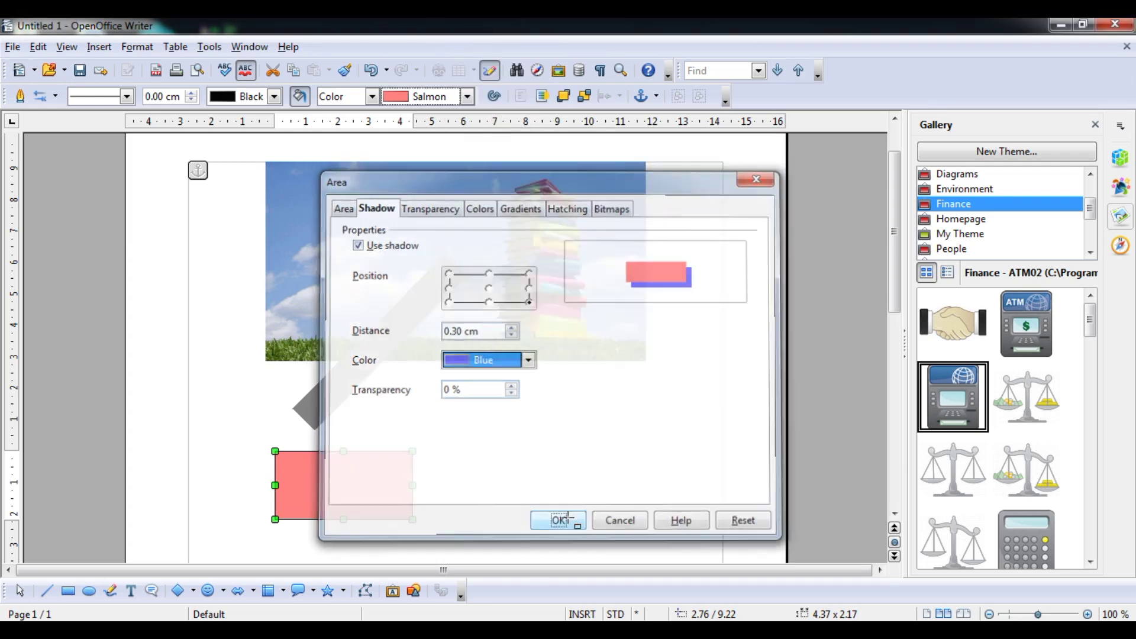
{"action": "left_click", "coordinate": [564, 455]}
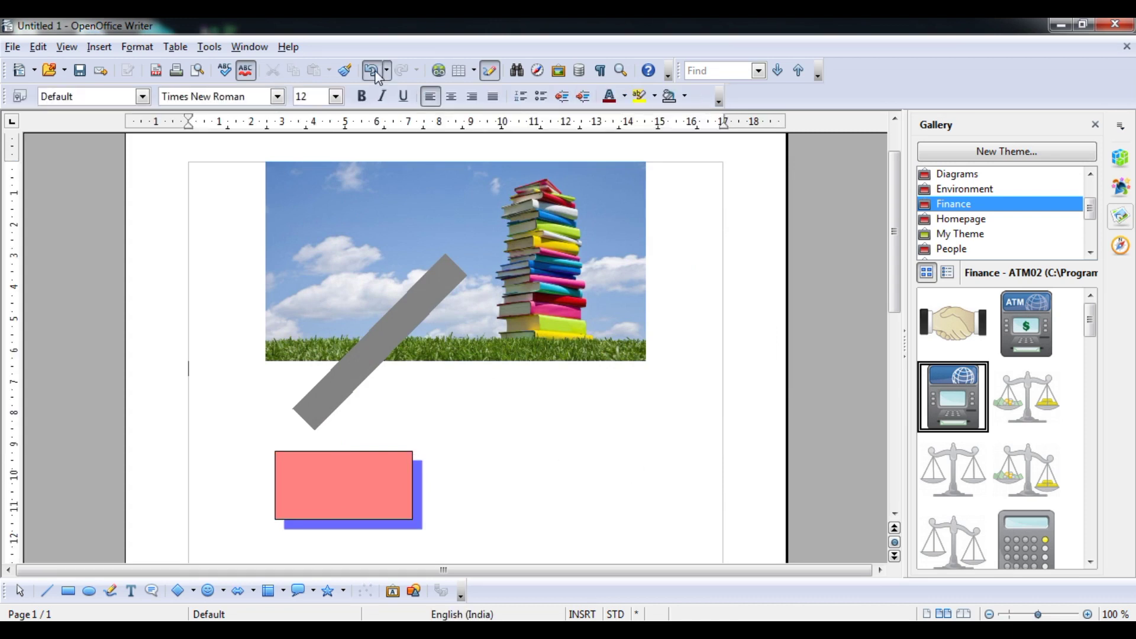
Select the rectangle, check the practical topics in the syllabus PDF in Adobe Reader, and return to Writer.
{"action": "left_click", "coordinate": [346, 493]}
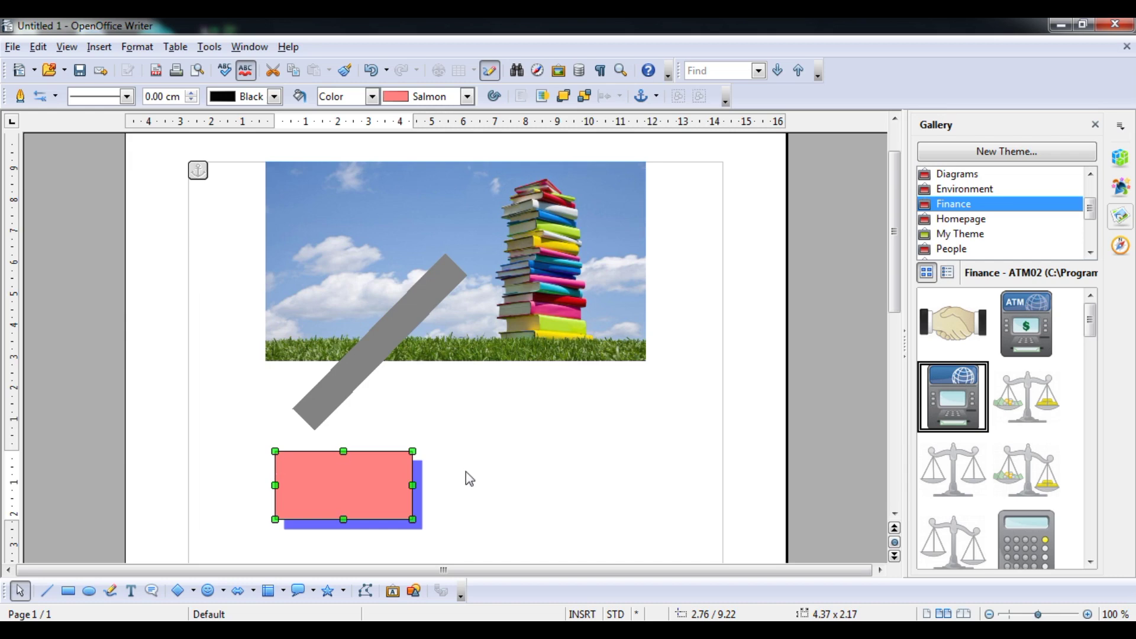
{"action": "left_click", "coordinate": [445, 619]}
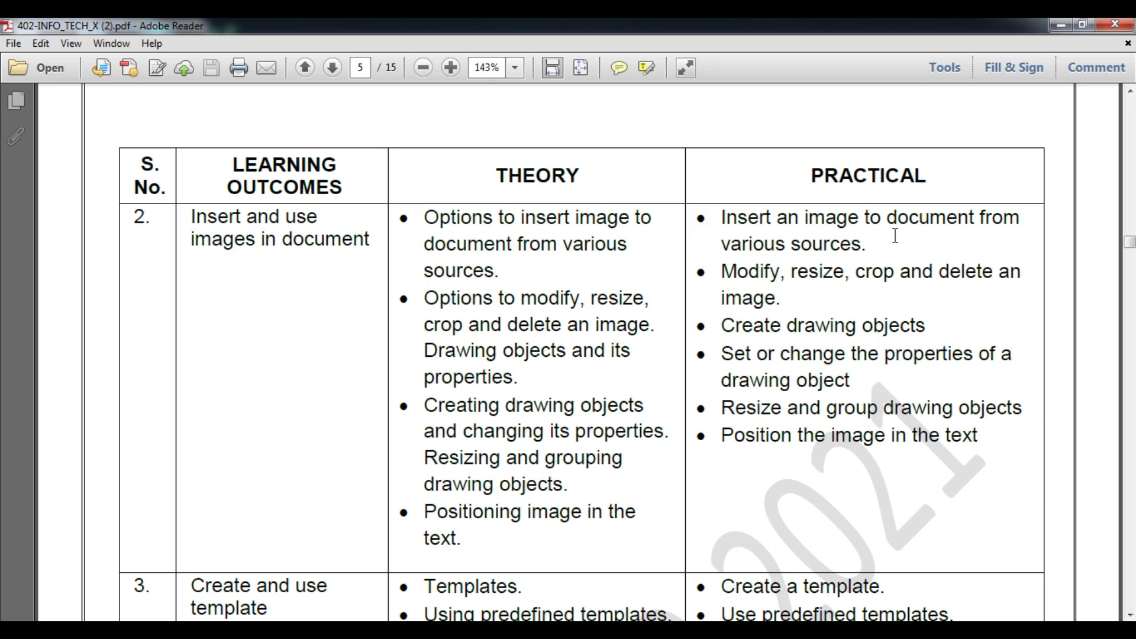
{"action": "left_click", "coordinate": [1061, 25]}
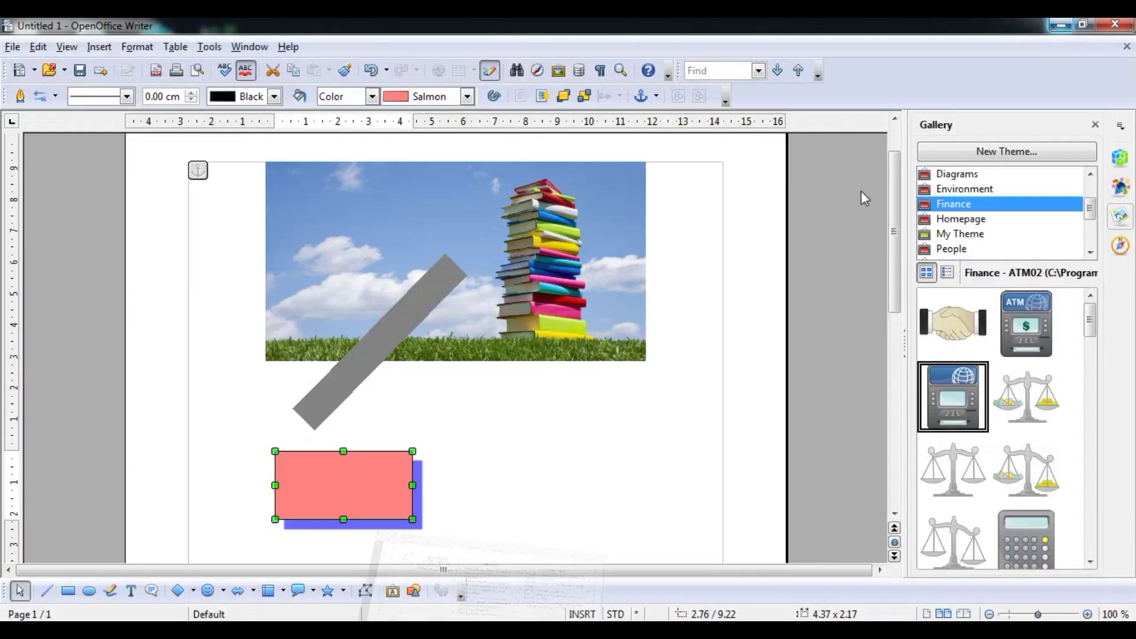
Look through the line styles and change the rectangle's outline color to Magenta.
{"action": "left_click", "coordinate": [123, 98]}
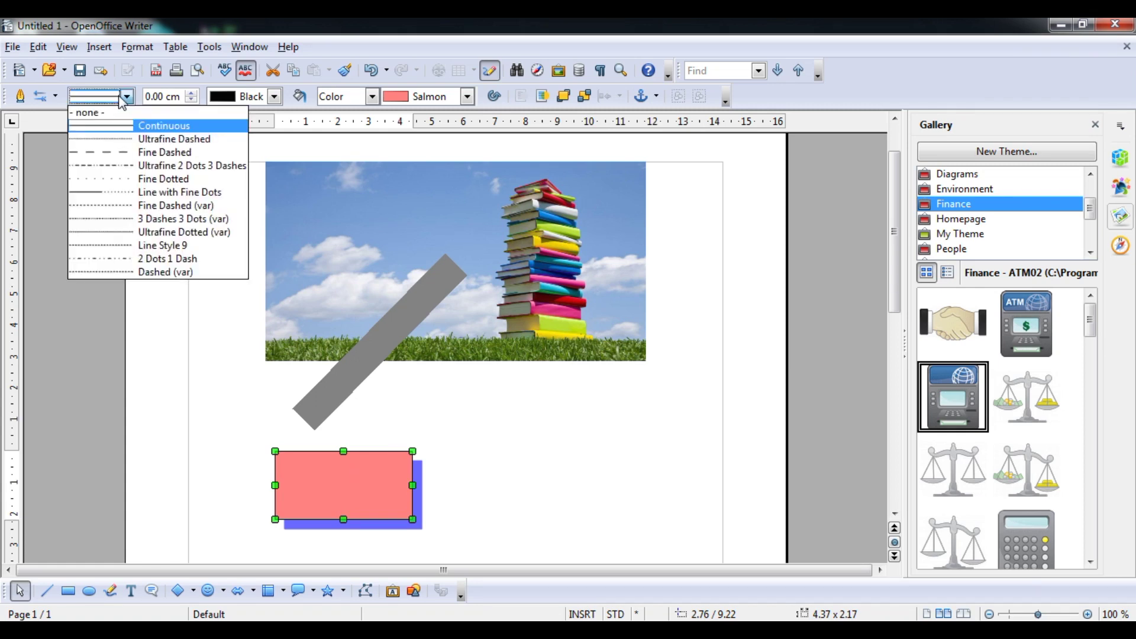
{"action": "left_click", "coordinate": [122, 98]}
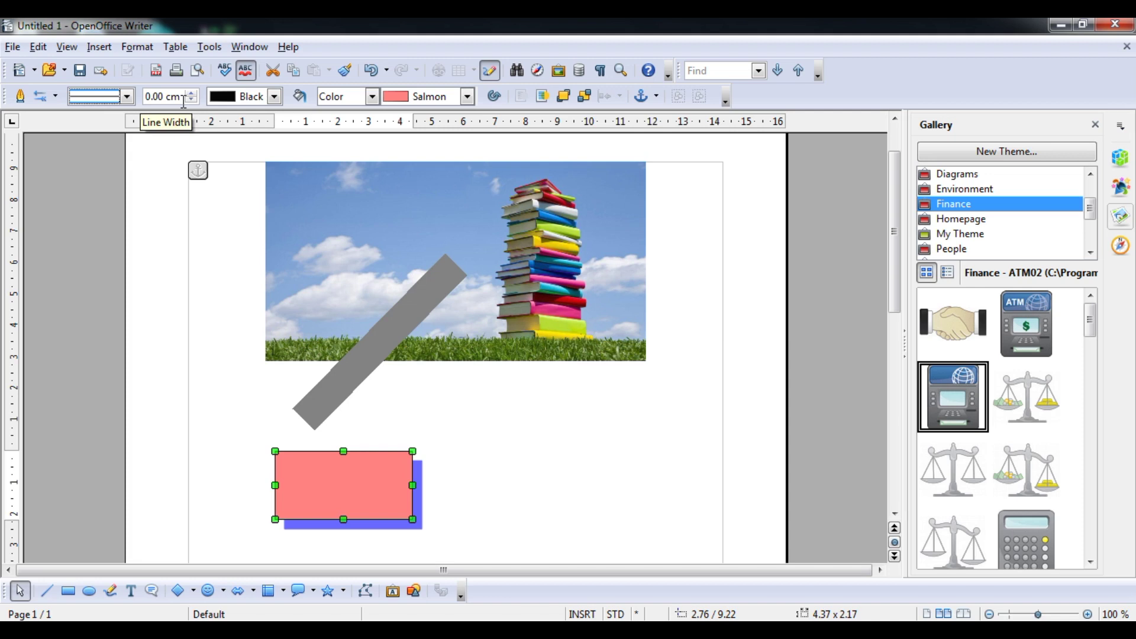
{"action": "left_click", "coordinate": [256, 100]}
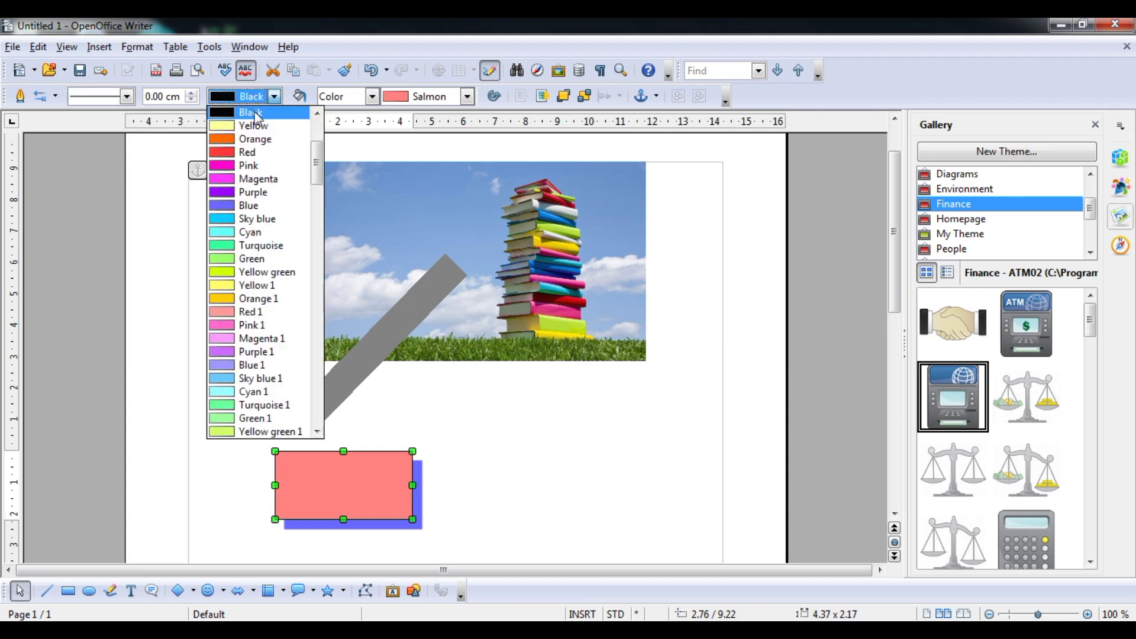
{"action": "left_click", "coordinate": [253, 179]}
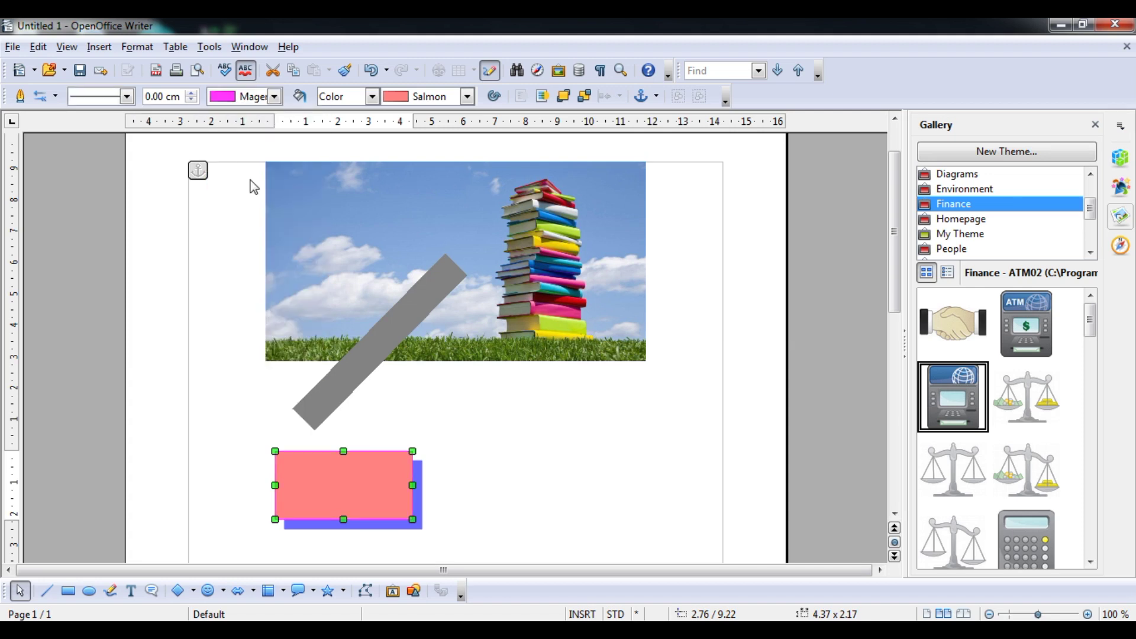
Switch the rectangle's fill type to Bitmap, trying the Water pattern before applying Leaves.
{"action": "left_click", "coordinate": [370, 96]}
{"action": "left_click", "coordinate": [358, 144]}
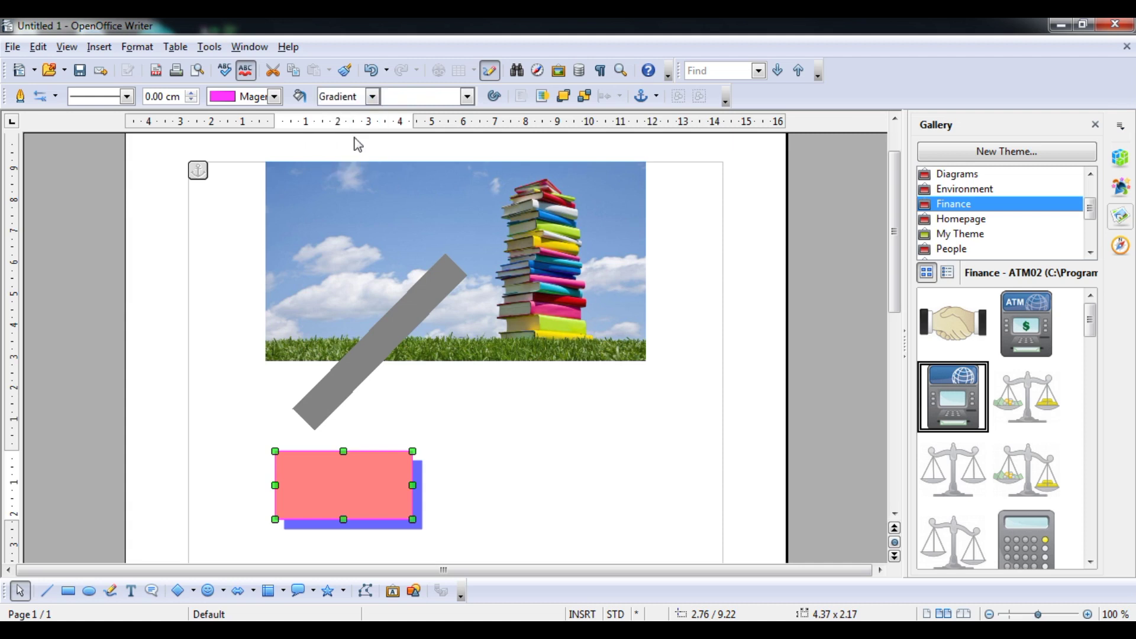
{"action": "left_click", "coordinate": [371, 96]}
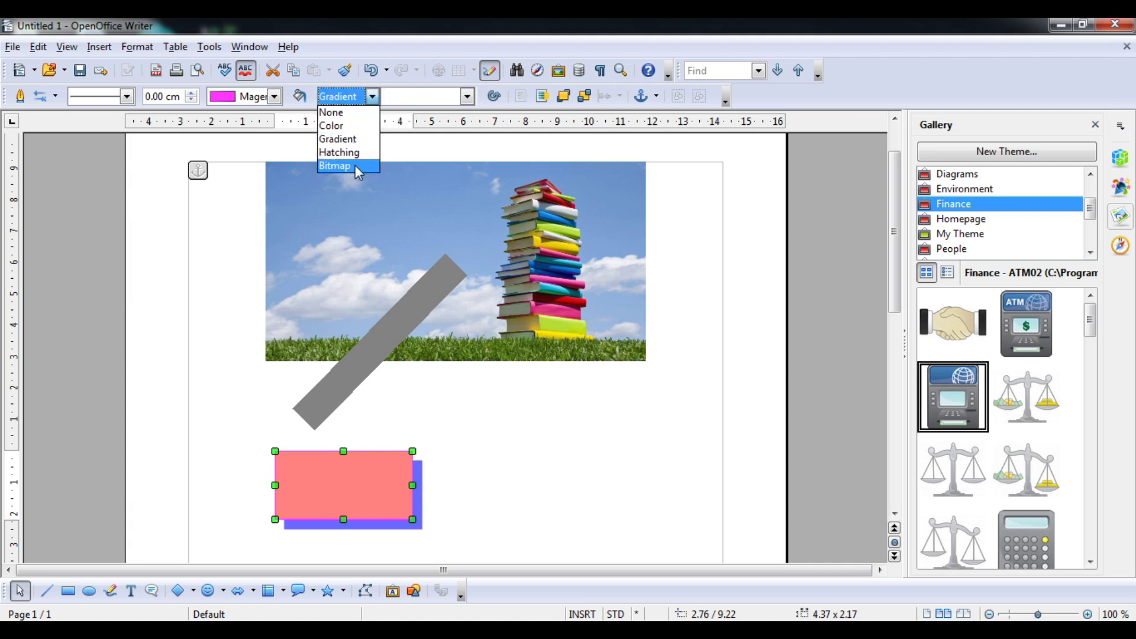
{"action": "left_click", "coordinate": [355, 165]}
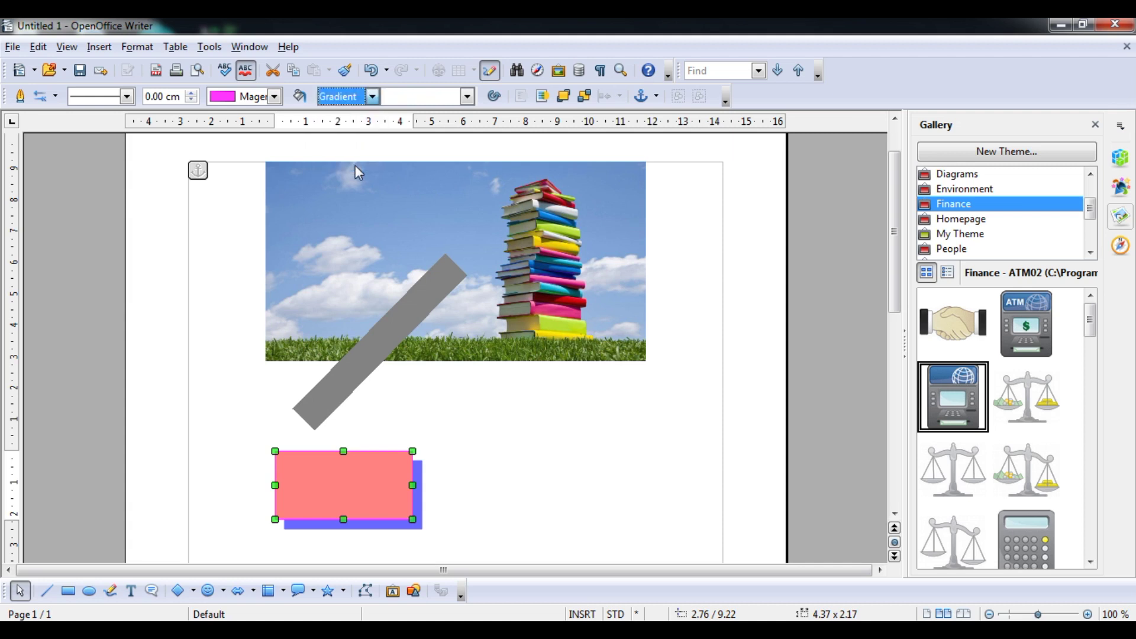
{"action": "left_click", "coordinate": [445, 98]}
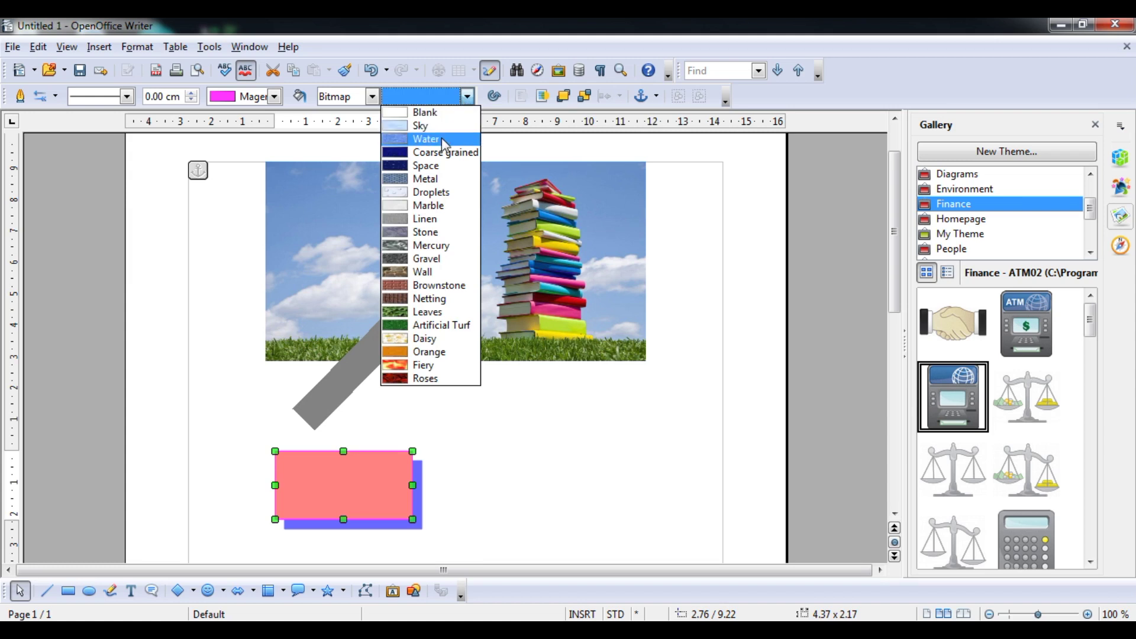
{"action": "left_click", "coordinate": [445, 140]}
{"action": "left_click", "coordinate": [467, 96]}
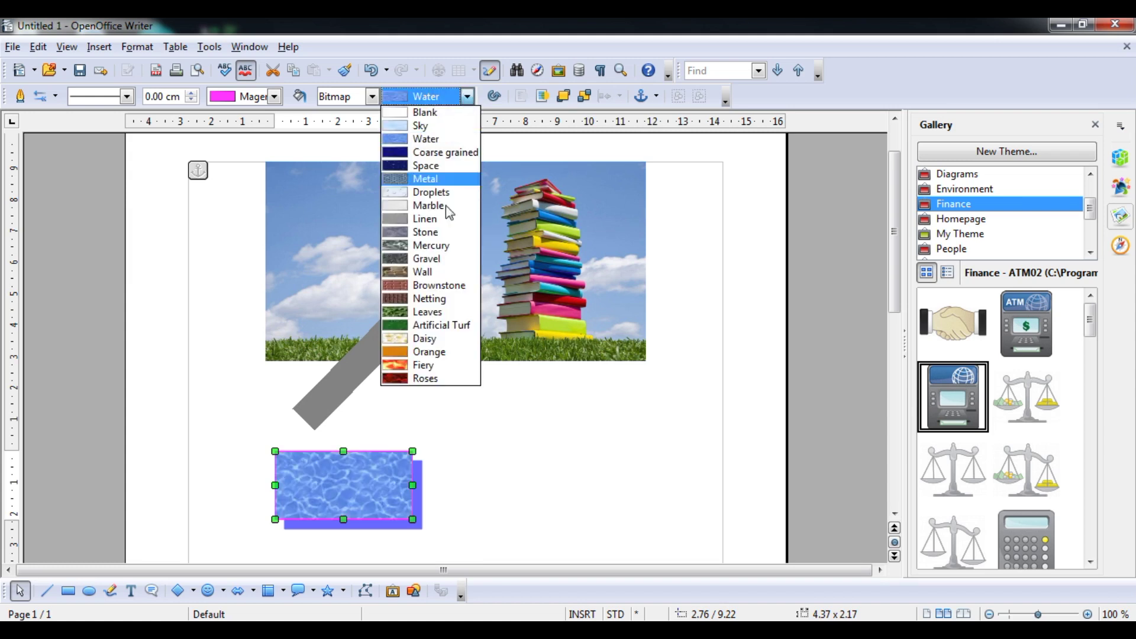
{"action": "left_click", "coordinate": [427, 313]}
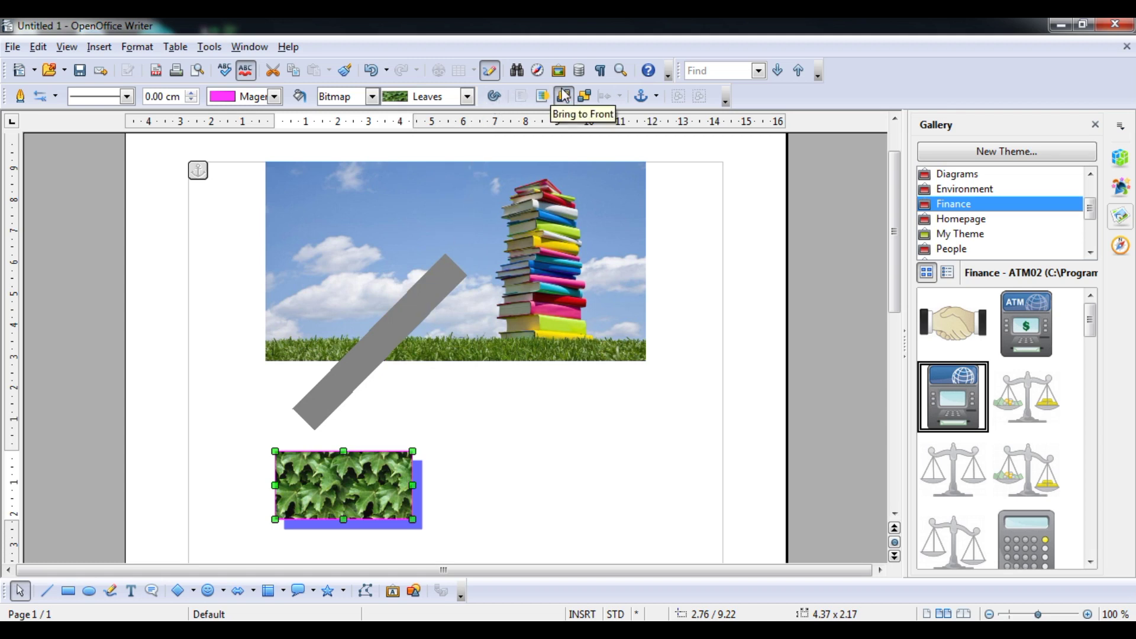
Move the rectangle over the book picture, send it to back, bring it to front, and shift it to the picture's lower-right corner.
{"action": "left_click_drag", "start_coordinate": [378, 477], "coordinate": [526, 298]}
{"action": "left_click", "coordinate": [584, 96]}
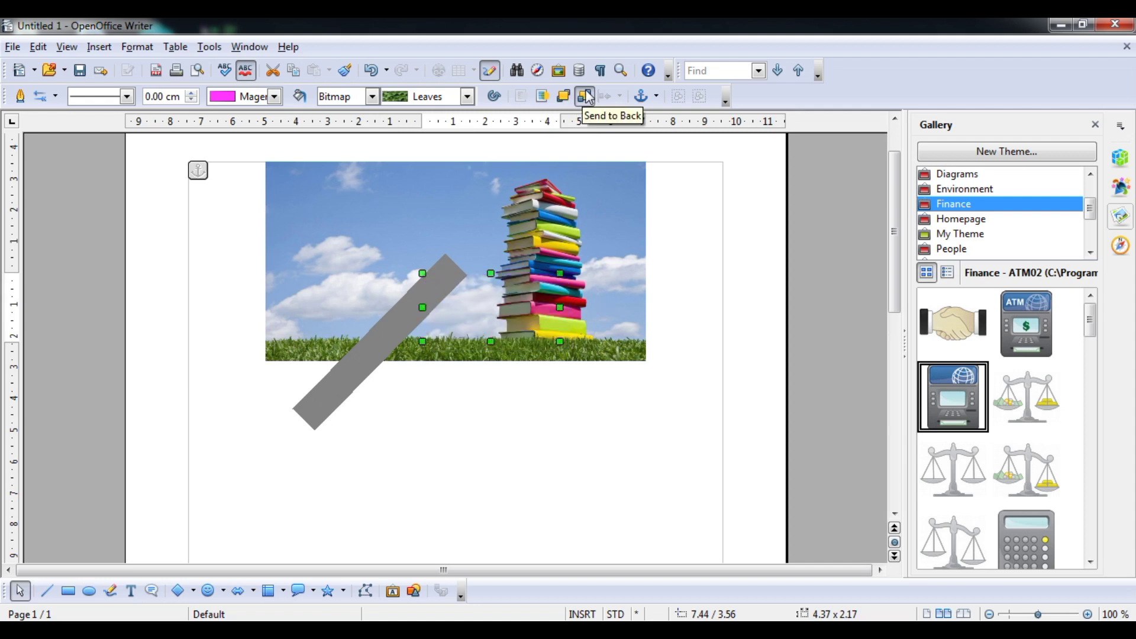
{"action": "left_click", "coordinate": [565, 98]}
{"action": "left_click_drag", "start_coordinate": [497, 291], "coordinate": [582, 340]}
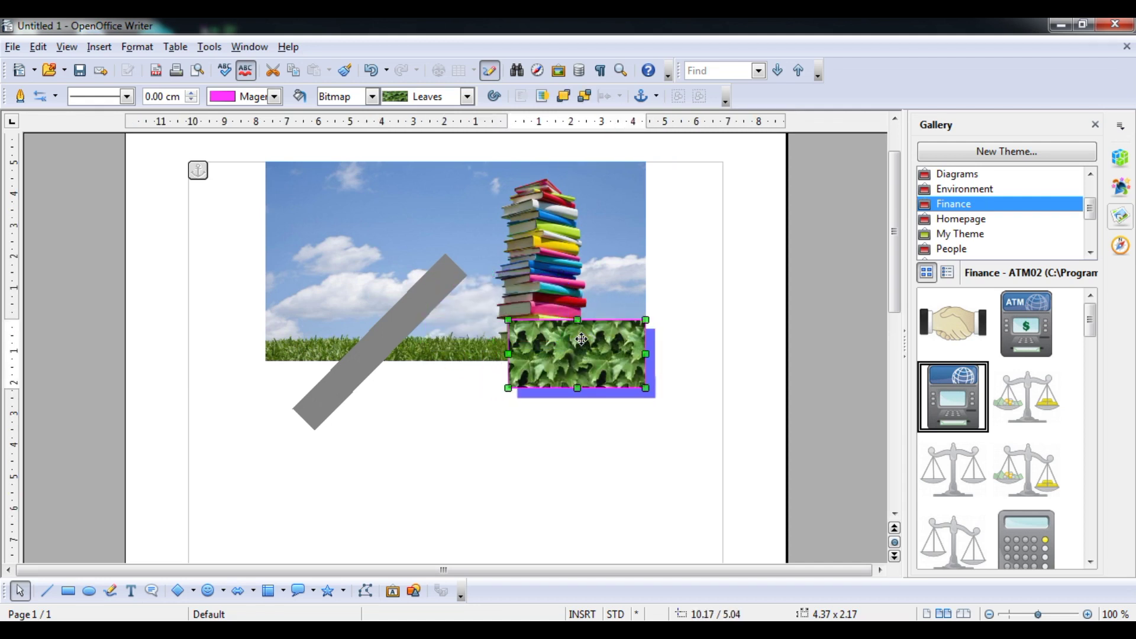
Check the syllabus PDF in Adobe Reader, return to Writer, and move the rectangle lower on the page, enlarging it to about 8.39 × 5.53 cm.
{"action": "left_click", "coordinate": [480, 630]}
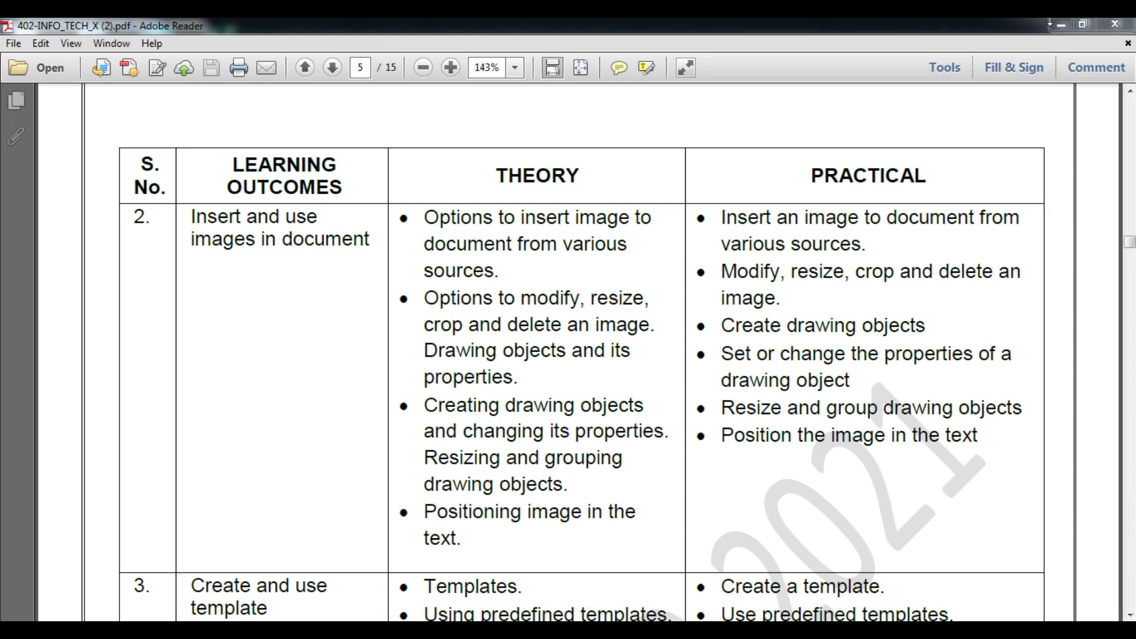
{"action": "left_click", "coordinate": [1060, 25]}
{"action": "left_click_drag", "start_coordinate": [615, 361], "coordinate": [446, 499]}
{"action": "left_click_drag", "start_coordinate": [478, 459], "coordinate": [604, 354]}
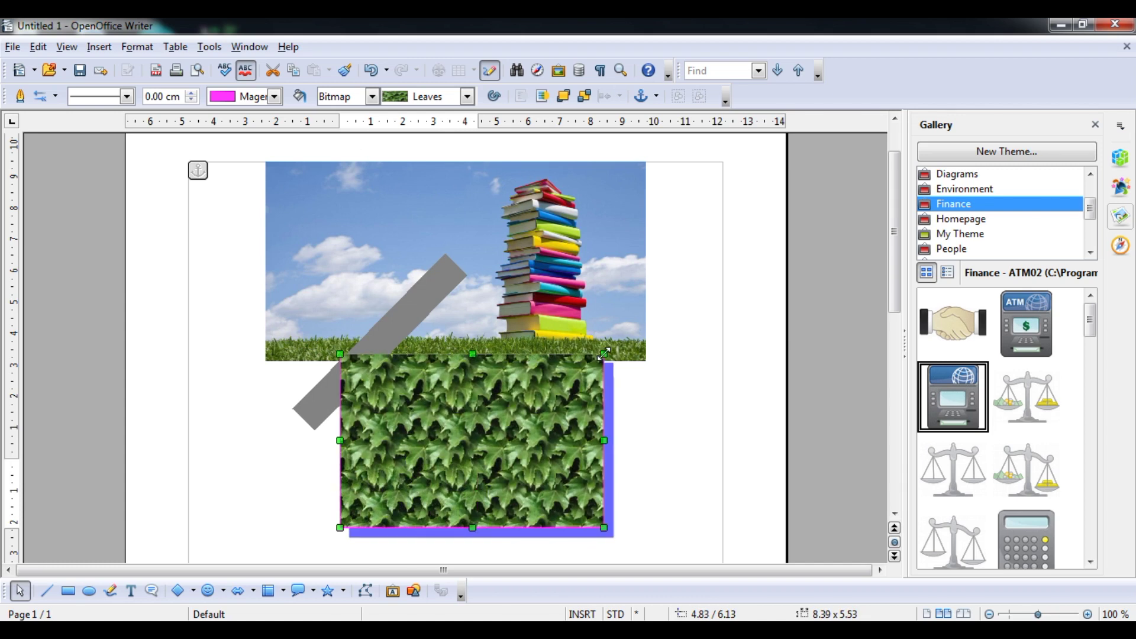
{"action": "right_click", "coordinate": [510, 424]}
{"action": "mouse_move", "coordinate": [571, 313]}
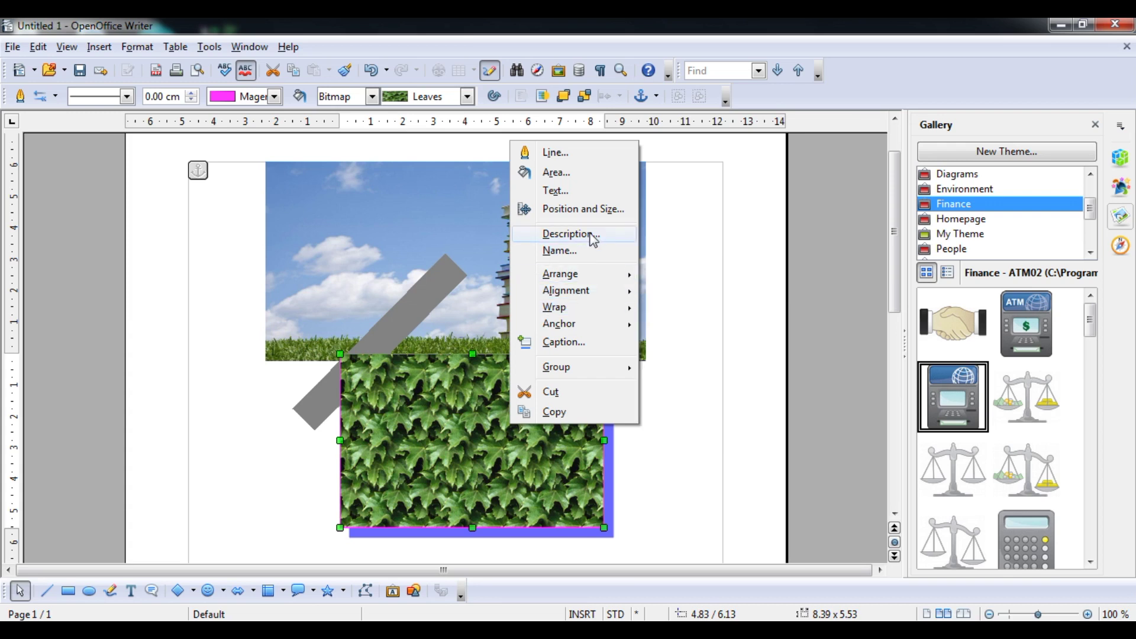
{"action": "key", "text": "Escape"}
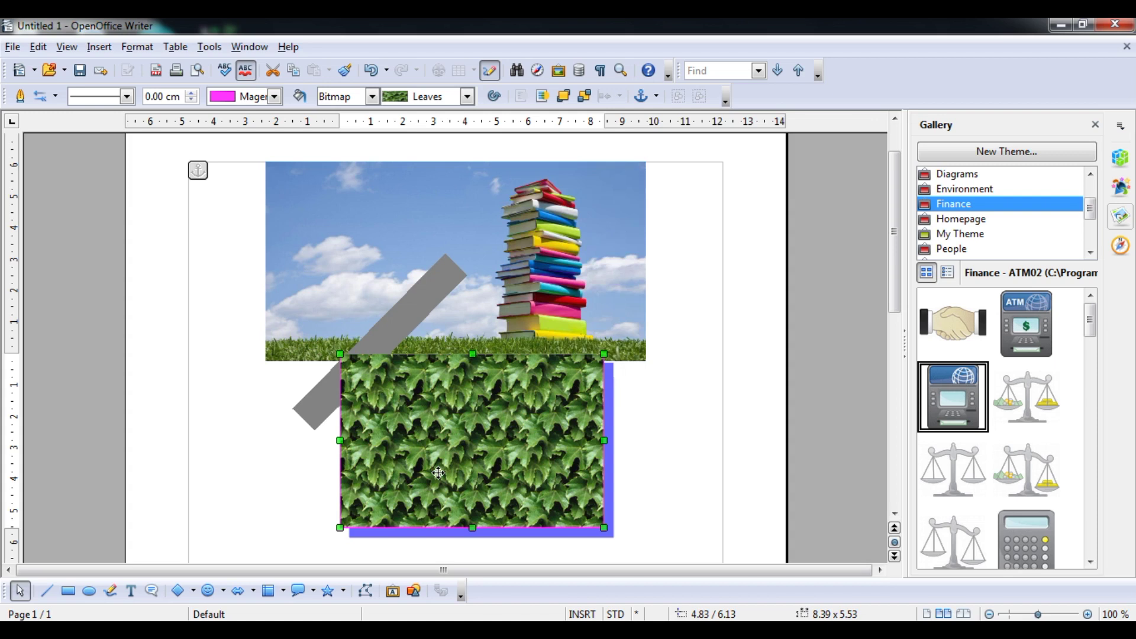
{"action": "key", "text": "Escape"}
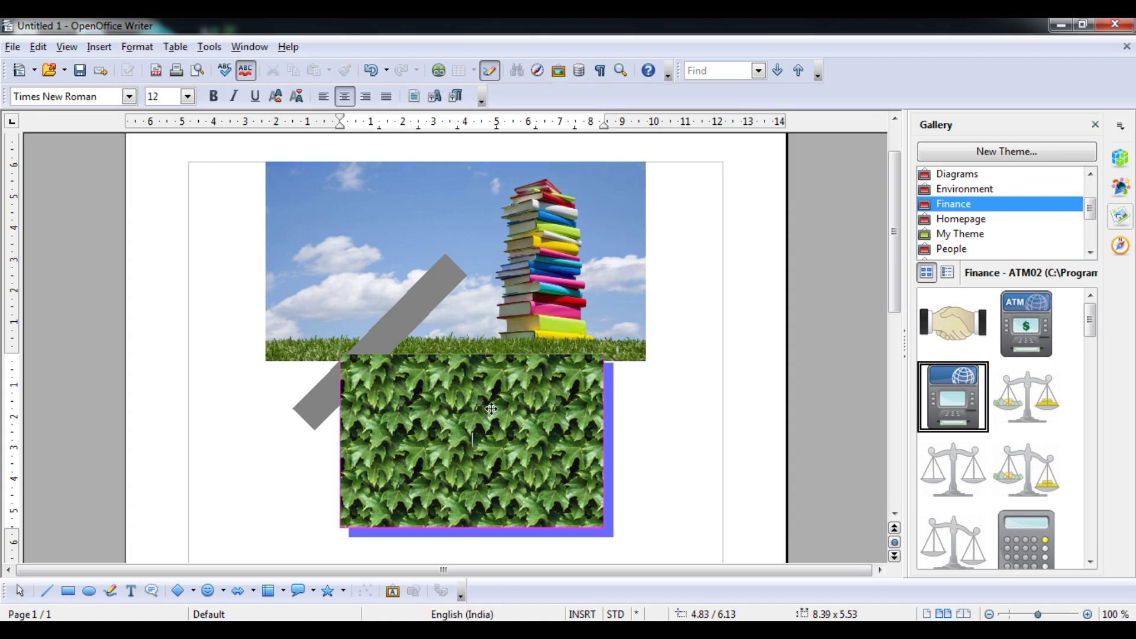
{"action": "left_click", "coordinate": [511, 436]}
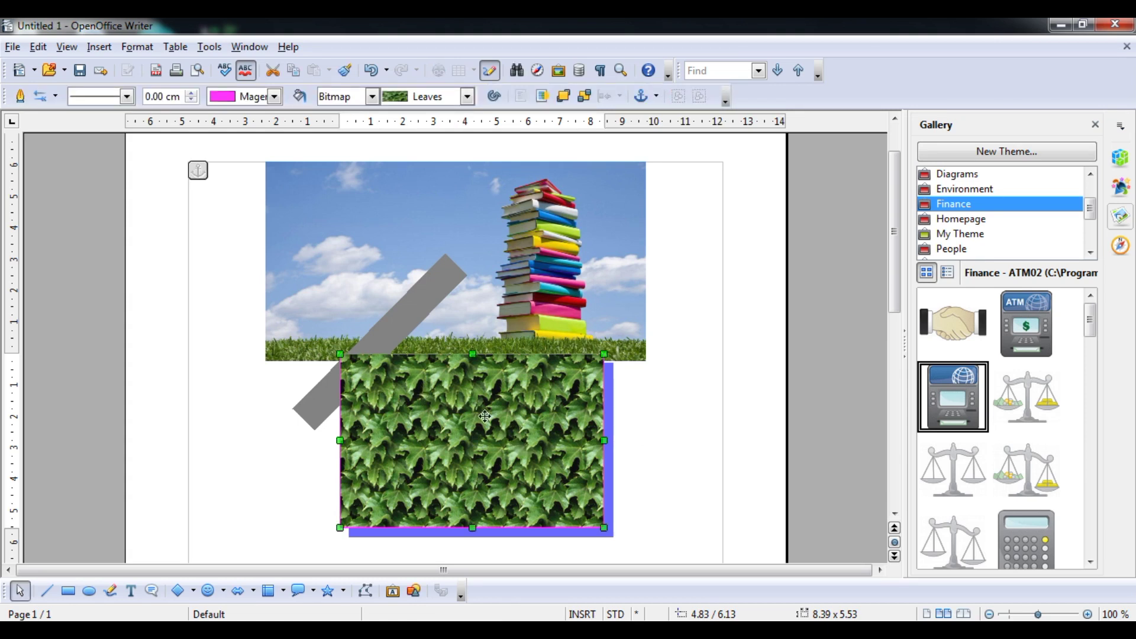
Change the enlarged rectangle's bitmap fill to Marble.
{"action": "left_click", "coordinate": [467, 96]}
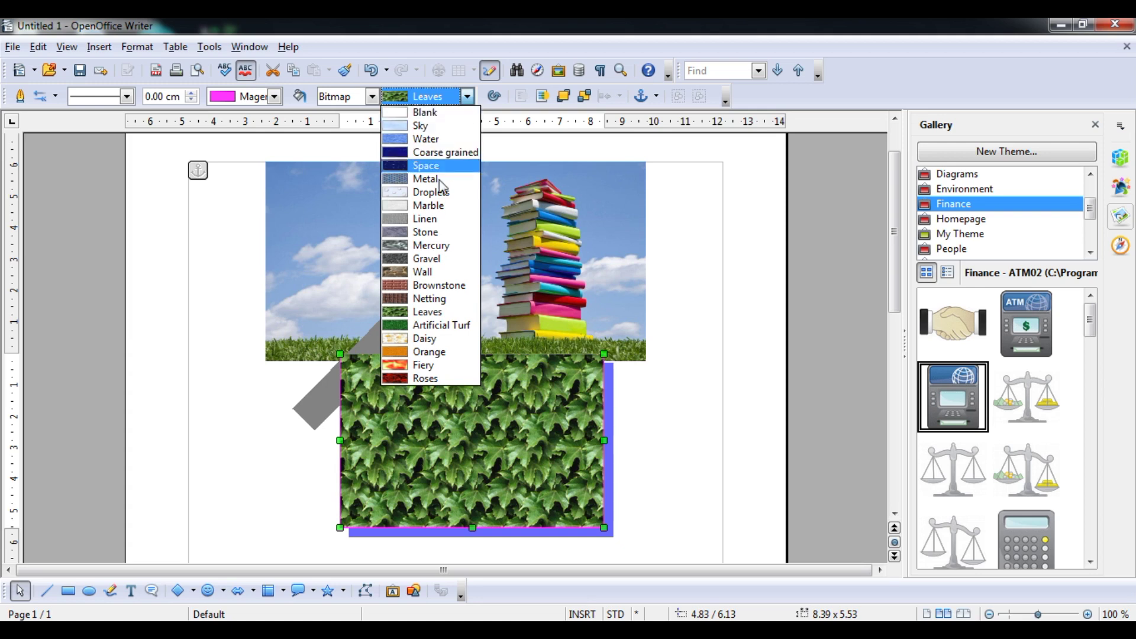
{"action": "left_click", "coordinate": [435, 207]}
{"action": "key", "text": "Escape"}
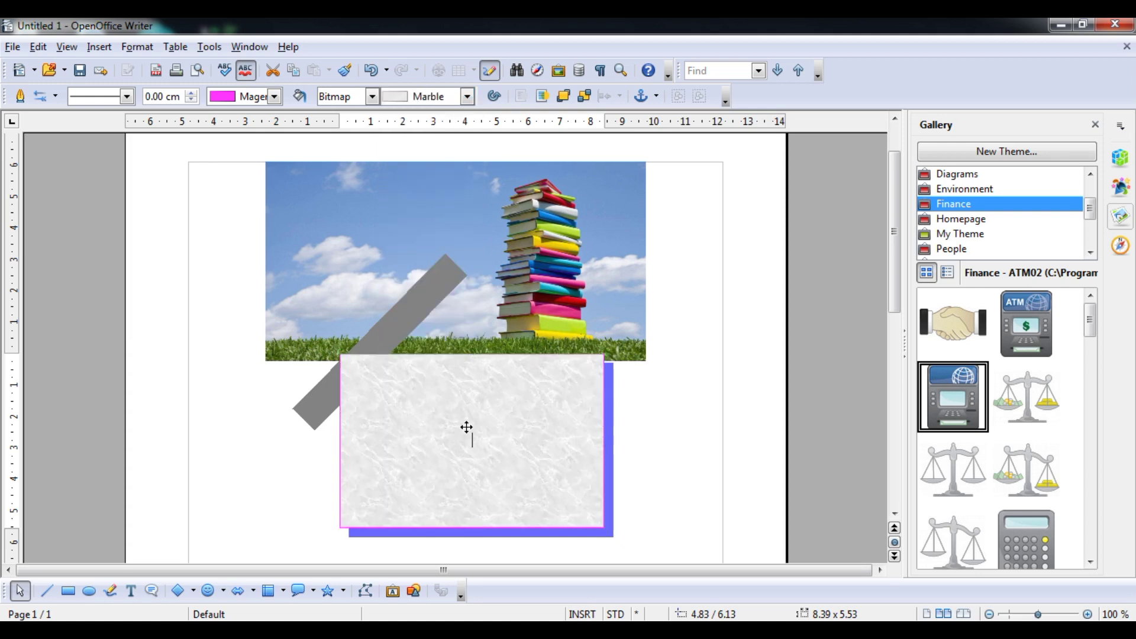
Add the text "This is Text" inside the marble rectangle.
{"action": "double_click", "coordinate": [467, 427]}
{"action": "type", "text": "Ths"}
{"action": "key", "text": "BackSpace"}
{"action": "type", "text": "is "}
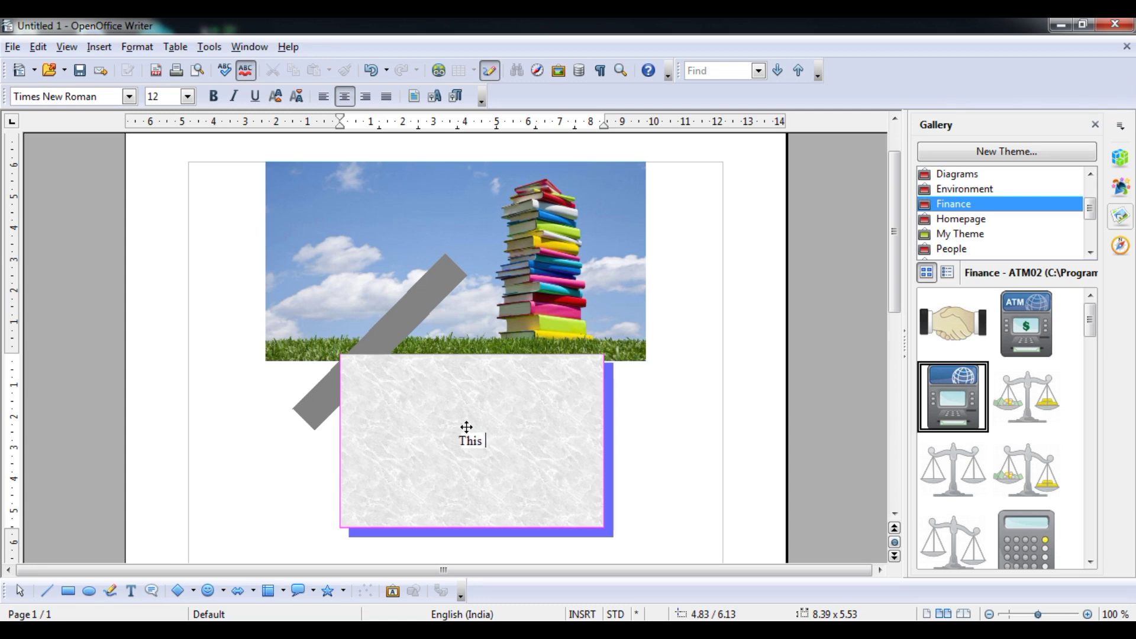
{"action": "type", "text": "is Text"}
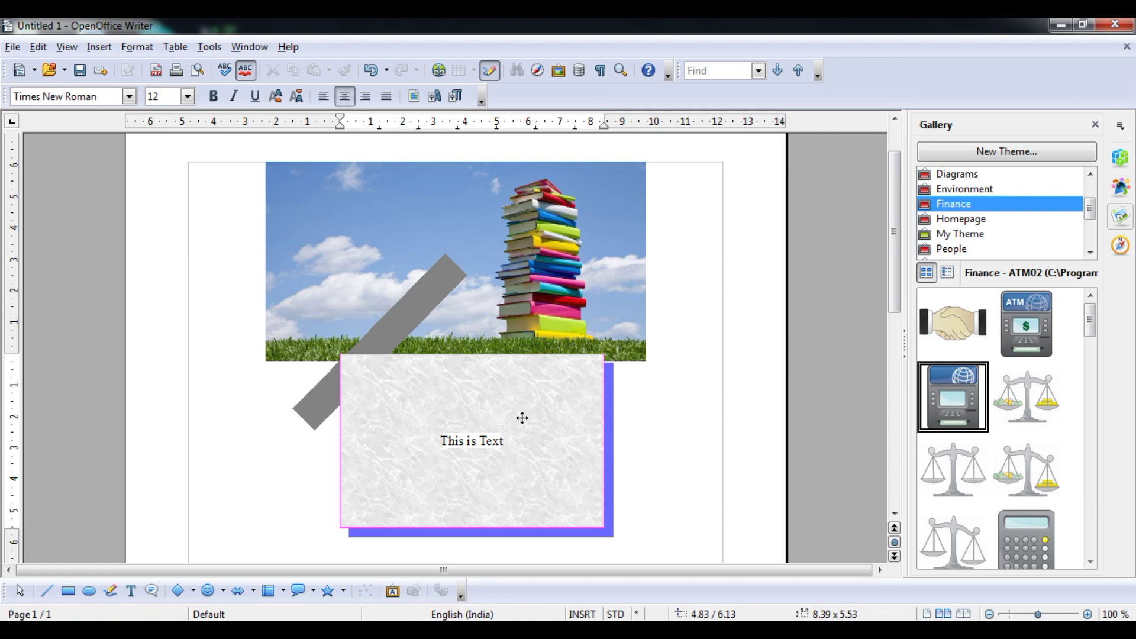
Place the cursor in the document body, check the practical topics in the syllabus PDF in Adobe Reader, and return to Writer.
{"action": "left_click", "coordinate": [695, 425]}
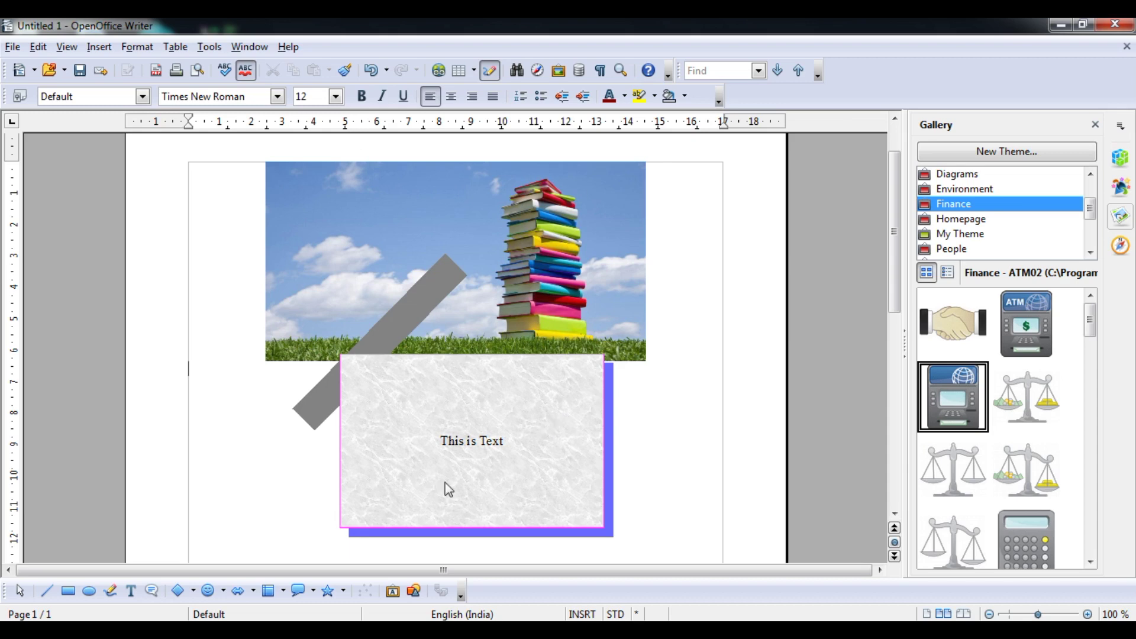
{"action": "key", "text": "alt+Tab"}
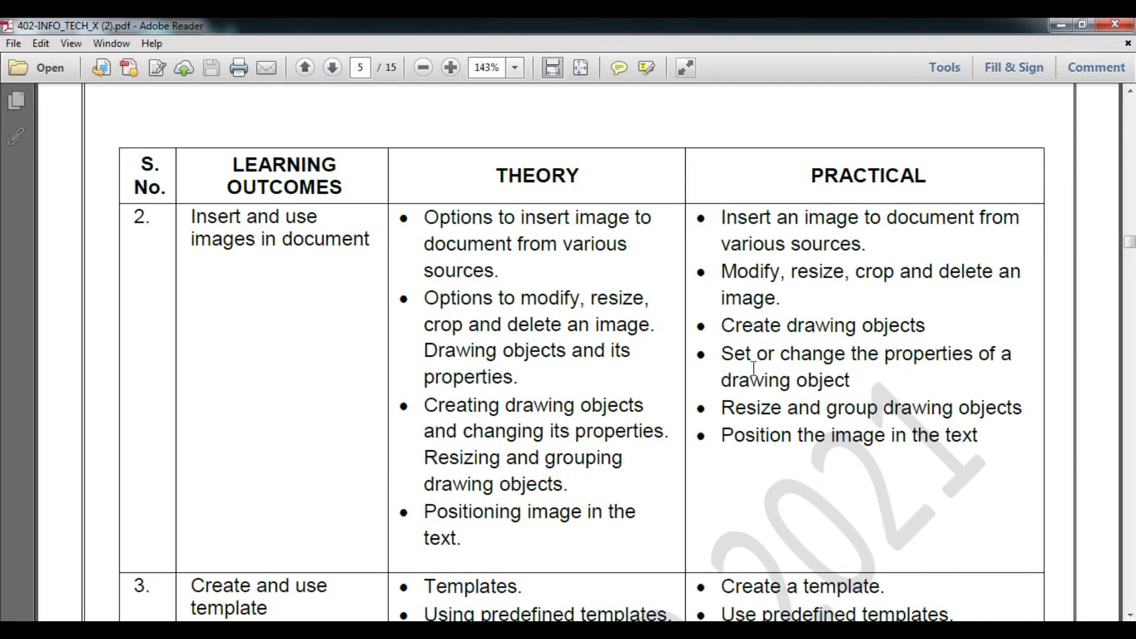
{"action": "left_click", "coordinate": [1060, 24]}
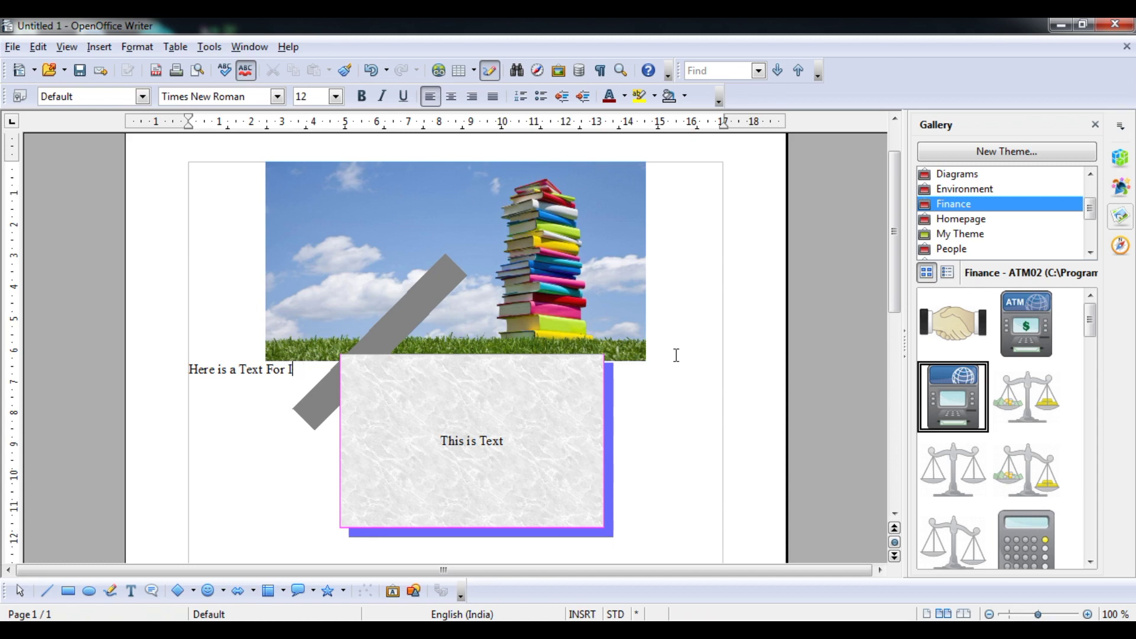
Write "Here is a Text For Image Position" below the picture, clearing the line by moving the rectangle down and deleting the gray bar.
{"action": "type", "text": "mage P"}
{"action": "left_click_drag", "start_coordinate": [507, 413], "coordinate": [507, 497]}
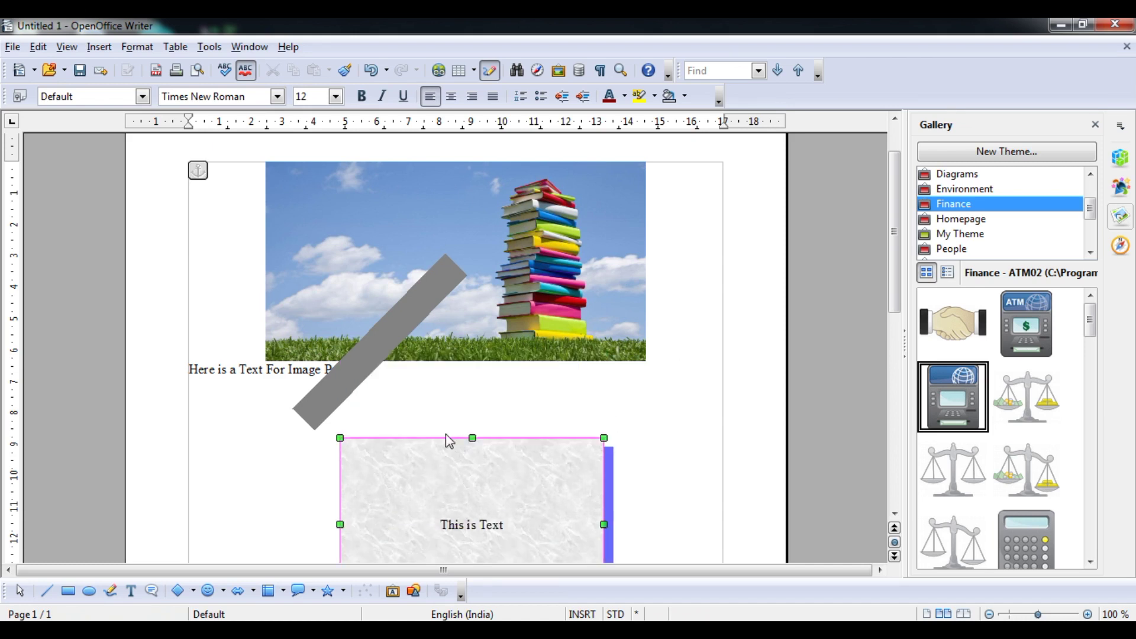
{"action": "left_click", "coordinate": [358, 369]}
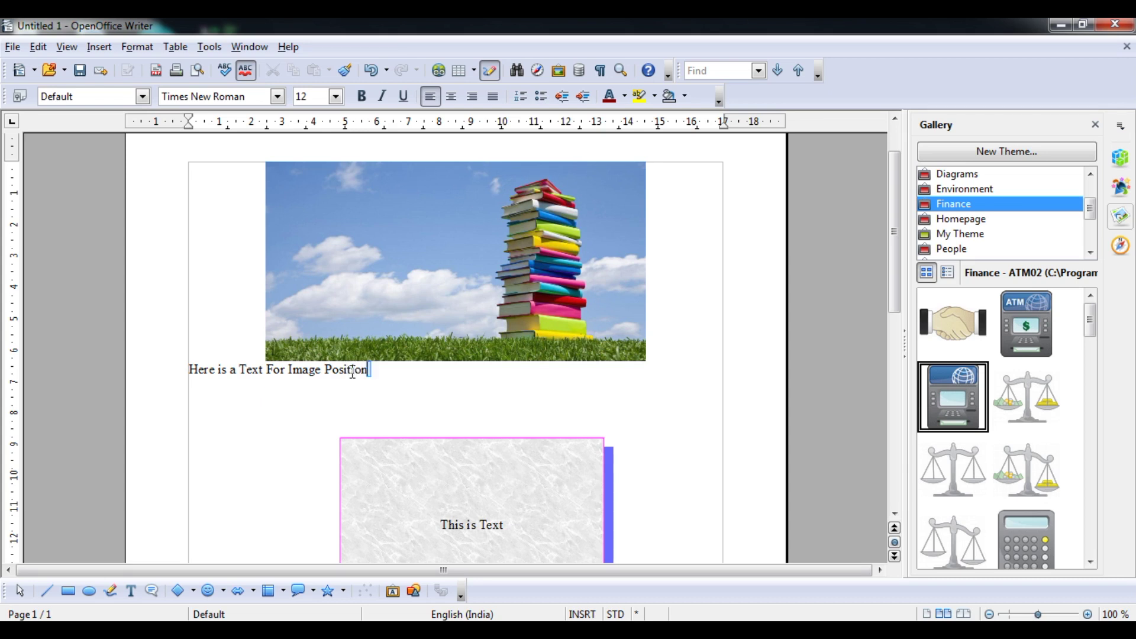
Copy the sentence "Here is a Text For Image Position" and paste it repeatedly to build a paragraph of about ten lines.
{"action": "key", "text": "shift+Left"}
{"action": "key", "text": "shift+Left"}
{"action": "key", "text": "shift+Left"}
{"action": "key", "text": "shift+Left"}
{"action": "key", "text": "shift+Left"}
{"action": "key", "text": "shift+Left"}
{"action": "key", "text": "shift+Left"}
{"action": "key", "text": "shift+Left"}
{"action": "key", "text": "shift+Left"}
{"action": "key", "text": "shift+Left"}
{"action": "key", "text": "shift+Left"}
{"action": "key", "text": "shift+Left"}
{"action": "key", "text": "shift+Left"}
{"action": "key", "text": "shift+Left"}
{"action": "key", "text": "shift+Left"}
{"action": "key", "text": "shift+Left"}
{"action": "key", "text": "shift+Left"}
{"action": "key", "text": "shift+Left"}
{"action": "key", "text": "shift+Left"}
{"action": "key", "text": "shift+Left"}
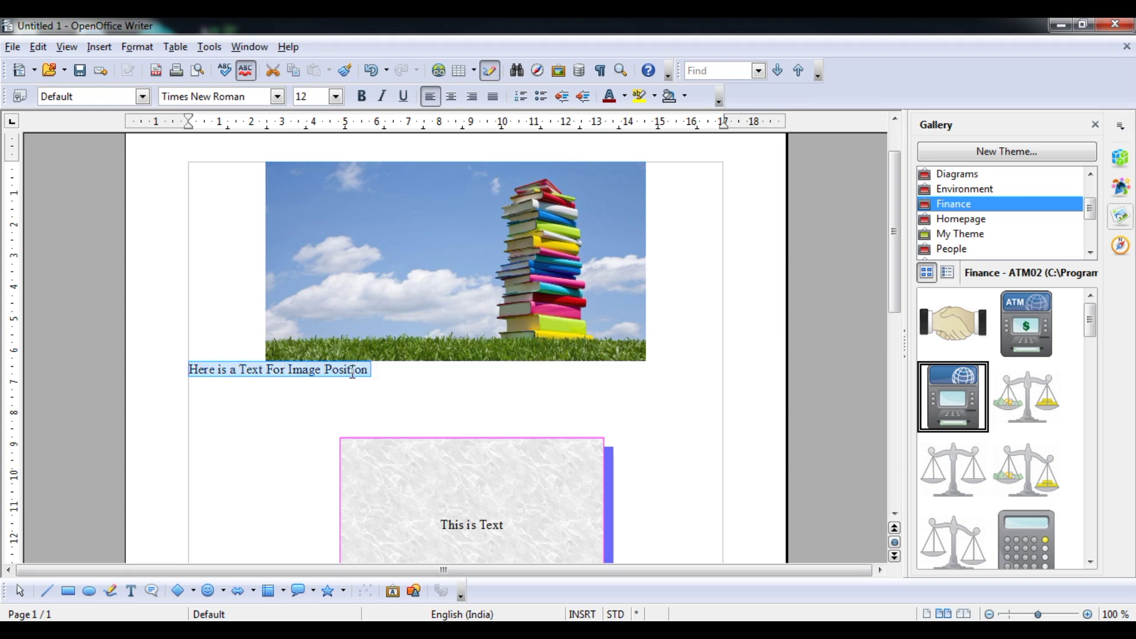
{"action": "key", "text": "ctrl+c"}
{"action": "key", "text": "ctrl+v"}
{"action": "key", "text": "ctrl+v"}
{"action": "key", "text": "ctrl+v"}
{"action": "key", "text": "ctrl+v"}
{"action": "key", "text": "ctrl+v"}
{"action": "key", "text": "ctrl+v"}
{"action": "key", "text": "ctrl+v"}
{"action": "key", "text": "ctrl+v"}
{"action": "key", "text": "ctrl+v"}
{"action": "key", "text": "ctrl+v"}
{"action": "key", "text": "ctrl+v"}
{"action": "key", "text": "ctrl+v"}
{"action": "key", "text": "ctrl+v"}
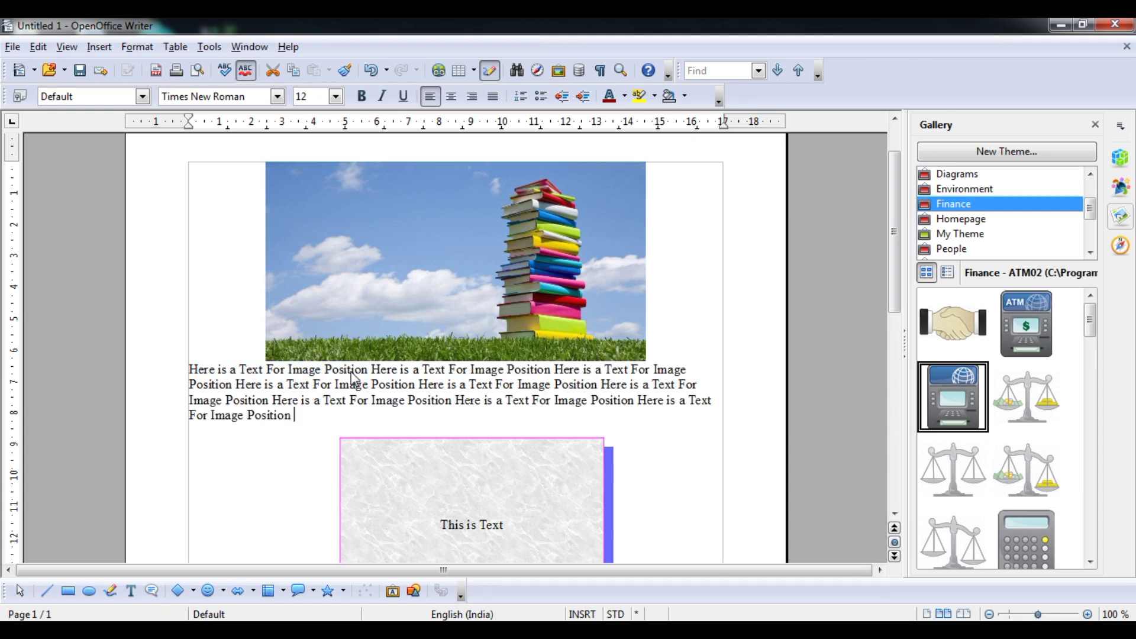
{"action": "key", "text": "ctrl+v"}
{"action": "key", "text": "ctrl+v"}
{"action": "key", "text": "ctrl+v"}
{"action": "key", "text": "ctrl+v"}
{"action": "key", "text": "ctrl+v"}
{"action": "key", "text": "ctrl+v"}
{"action": "key", "text": "ctrl+v"}
{"action": "key", "text": "ctrl+v"}
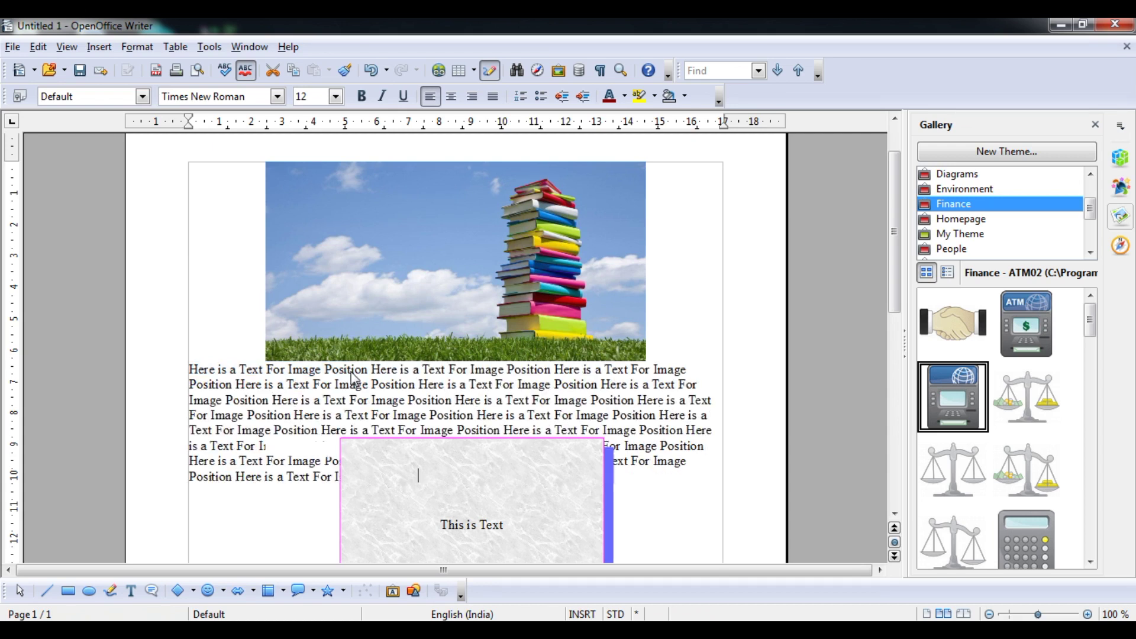
{"action": "key", "text": "ctrl+v"}
Move the marble rectangle up so that it overlaps the middle of the paragraph.
{"action": "left_click", "coordinate": [496, 494]}
{"action": "left_click_drag", "start_coordinate": [497, 495], "coordinate": [497, 473]}
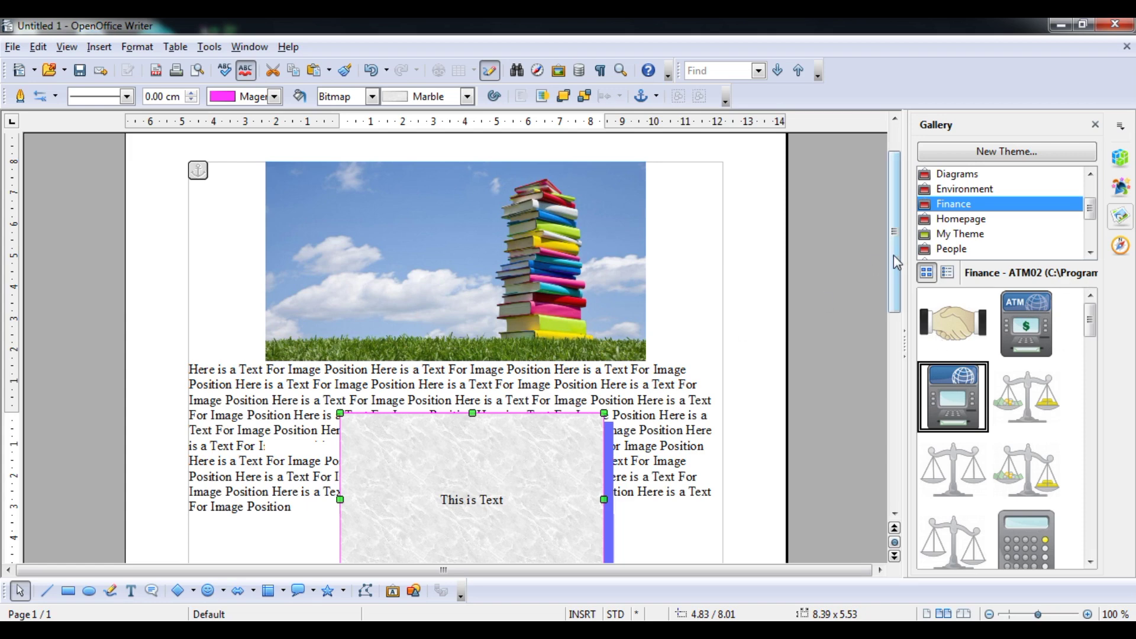
{"action": "scroll", "coordinate": [897, 262], "scroll_direction": "down", "scroll_amount": 3}
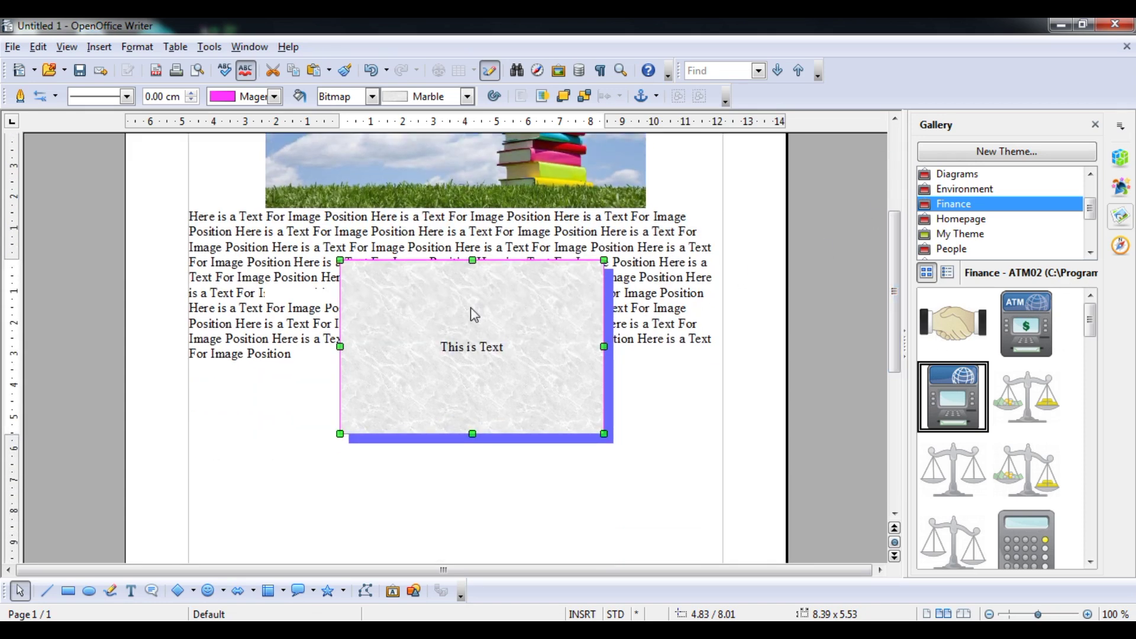
{"action": "left_click_drag", "start_coordinate": [486, 335], "coordinate": [470, 326]}
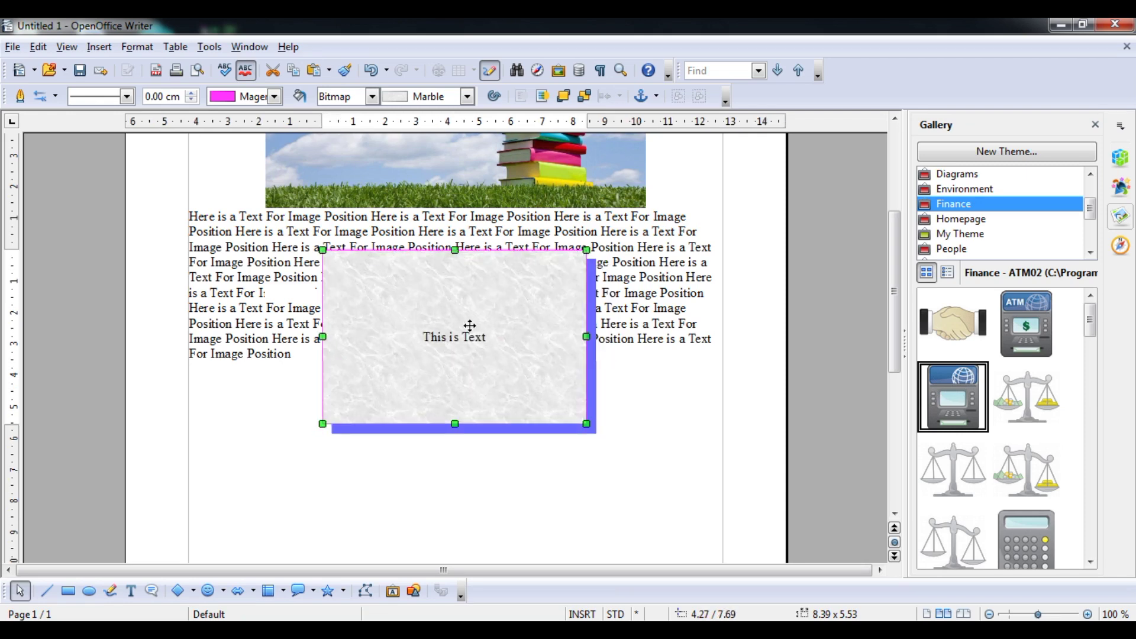
Move the marble rectangle down into the empty area below the paragraph.
{"action": "left_click", "coordinate": [523, 172]}
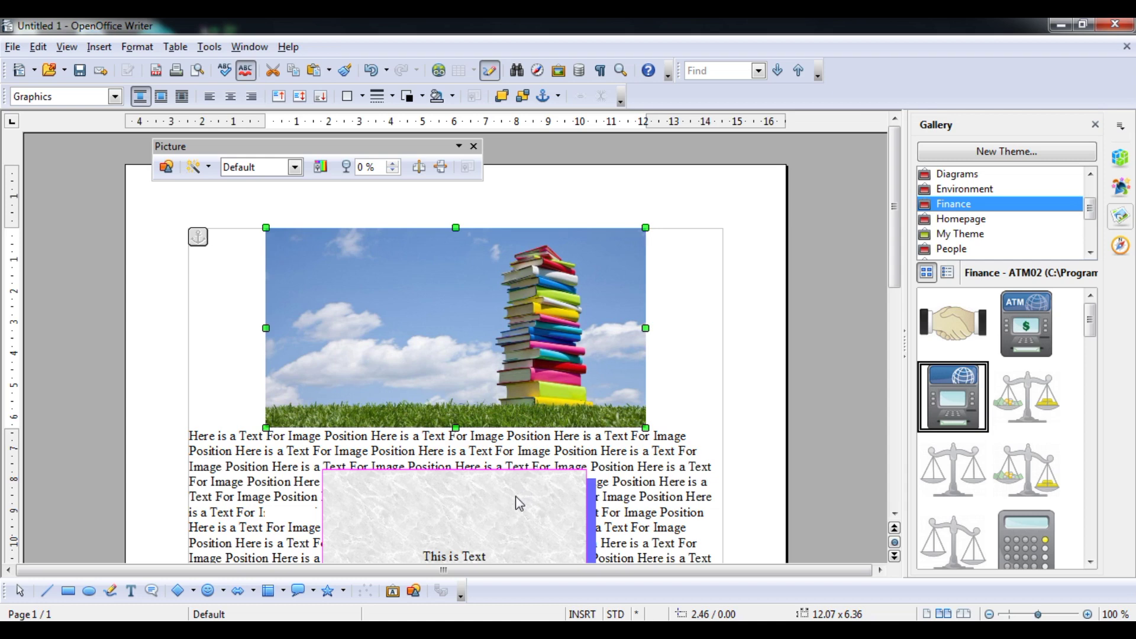
{"action": "left_click", "coordinate": [565, 503]}
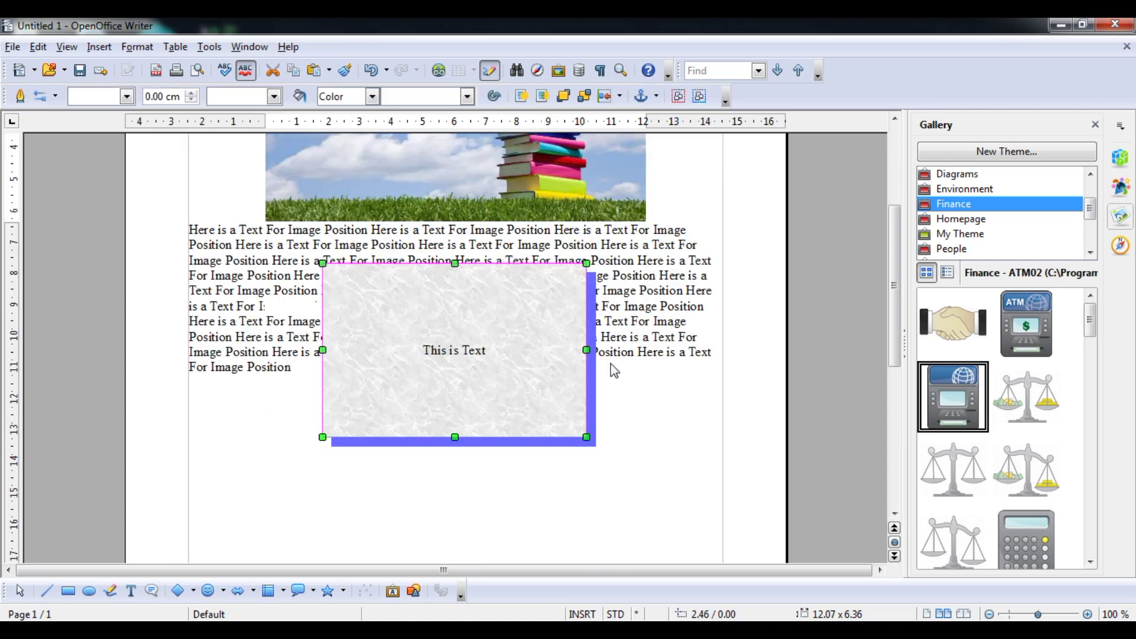
{"action": "left_click_drag", "start_coordinate": [538, 348], "coordinate": [530, 530]}
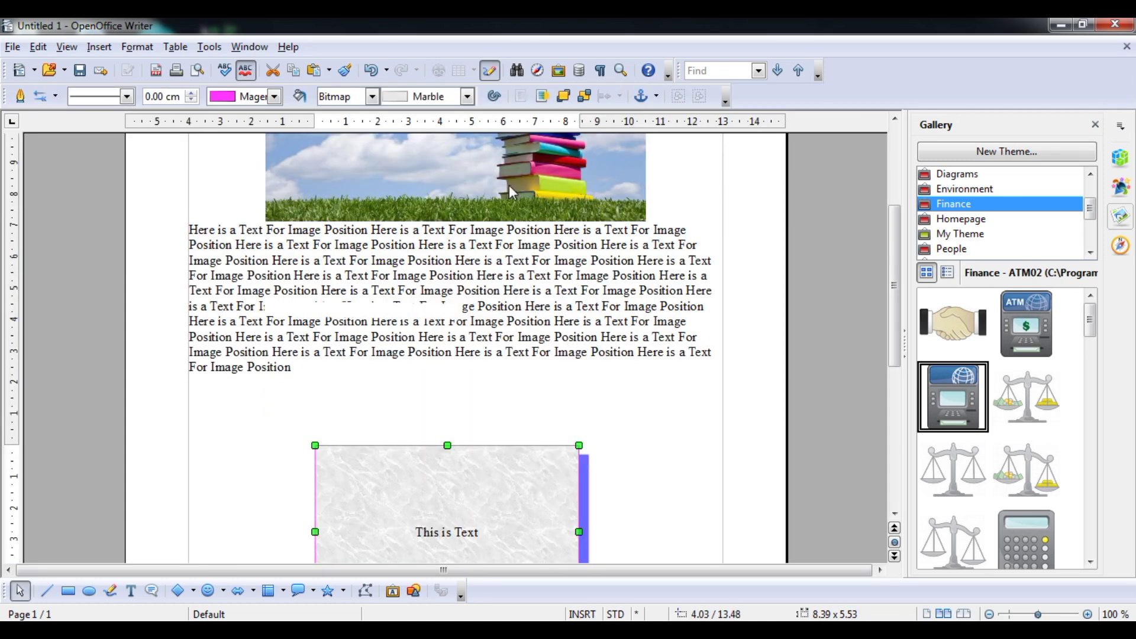
Move the book picture down into the paragraph so it sits between the lines of text.
{"action": "left_click", "coordinate": [509, 185]}
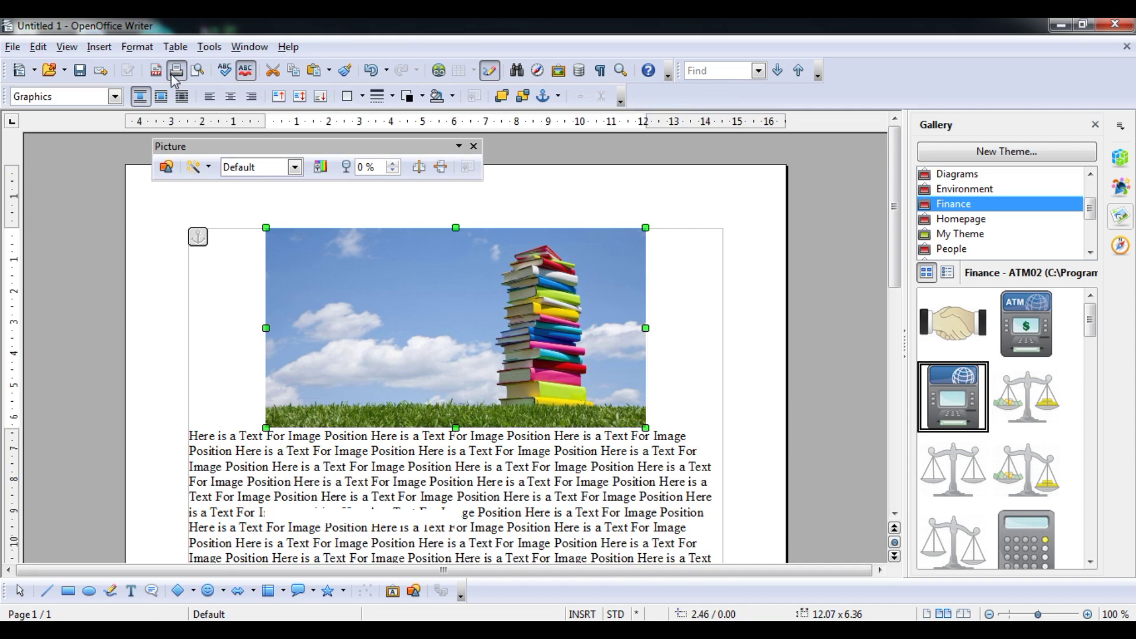
{"action": "left_click_drag", "start_coordinate": [401, 292], "coordinate": [401, 406]}
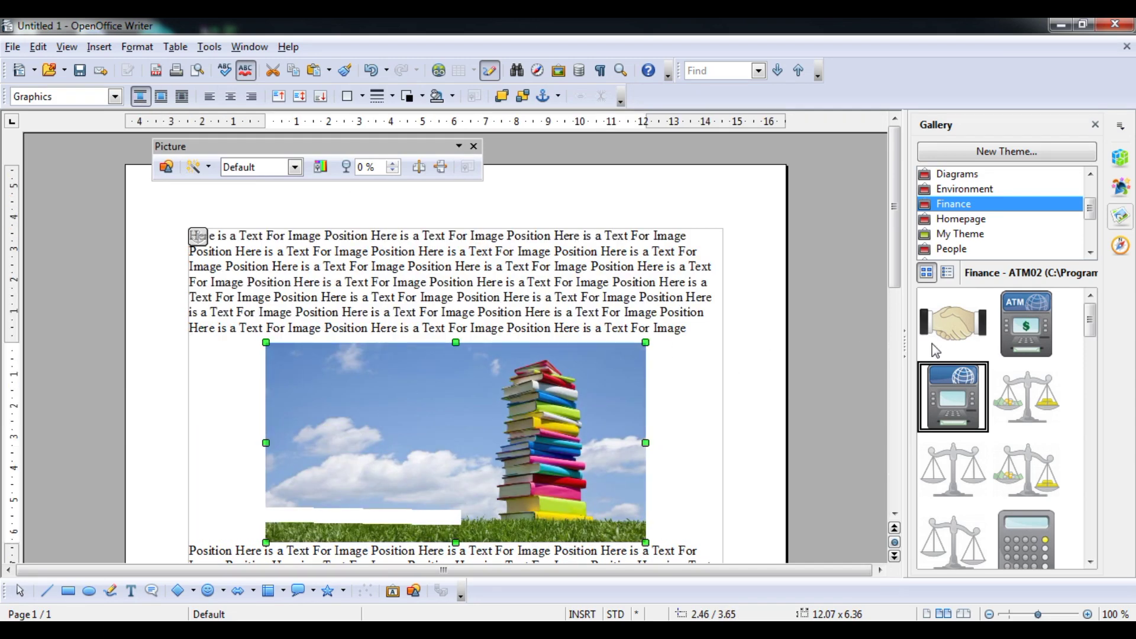
{"action": "scroll", "coordinate": [899, 284], "scroll_direction": "down", "scroll_amount": 3}
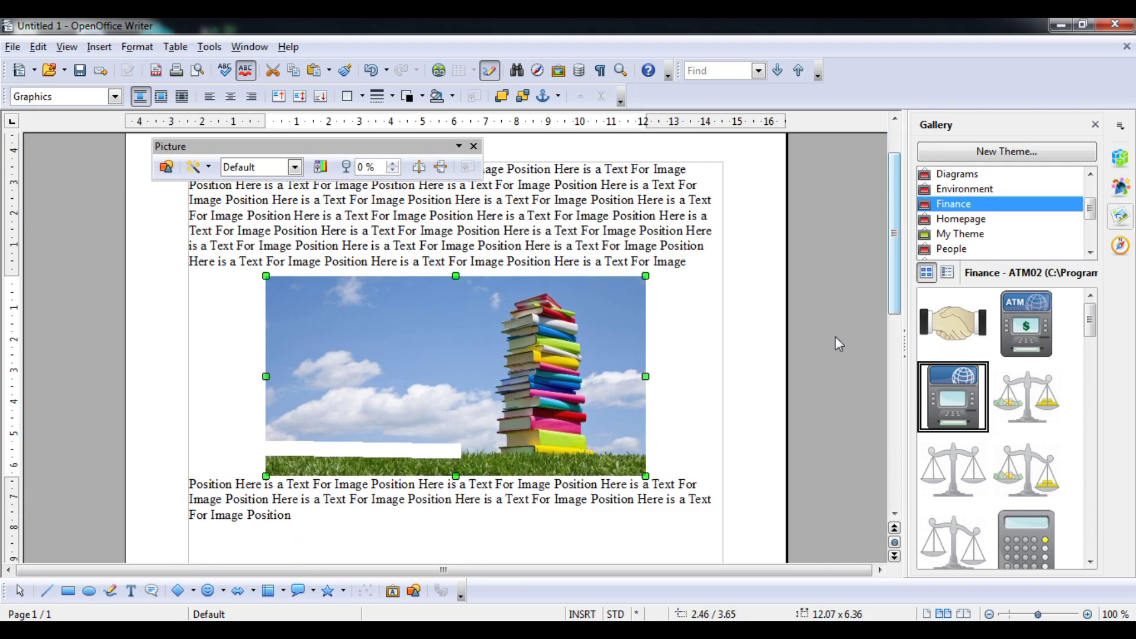
Move the book picture up beneath the third line of text and shrink it to about 9.27 × 5.84 cm.
{"action": "left_click_drag", "start_coordinate": [601, 368], "coordinate": [572, 311]}
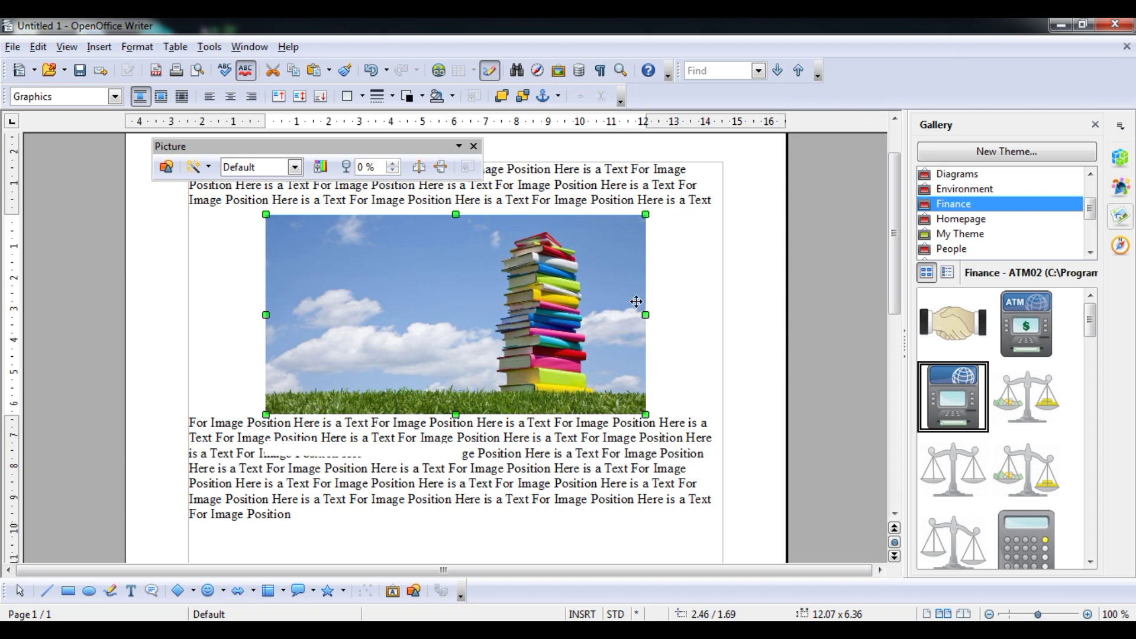
{"action": "left_click_drag", "start_coordinate": [645, 414], "coordinate": [557, 397]}
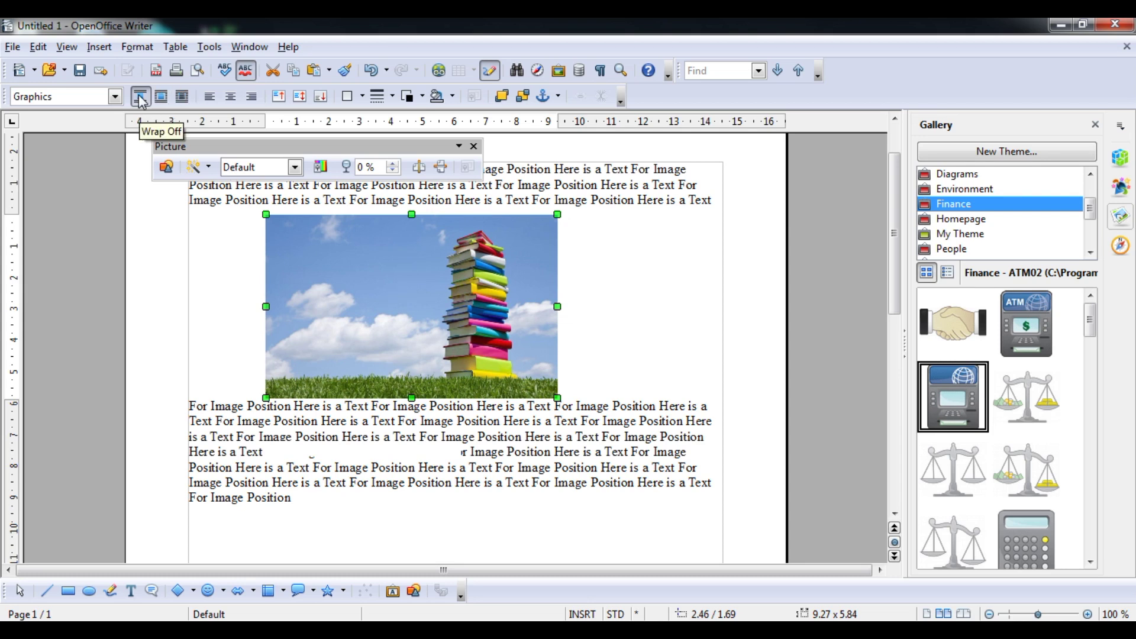
{"action": "mouse_move", "coordinate": [398, 261]}
{"action": "left_mouse_down"}
{"action": "mouse_move", "coordinate": [401, 240]}
{"action": "mouse_move", "coordinate": [401, 325]}
{"action": "mouse_move", "coordinate": [401, 271]}
{"action": "left_mouse_up"}
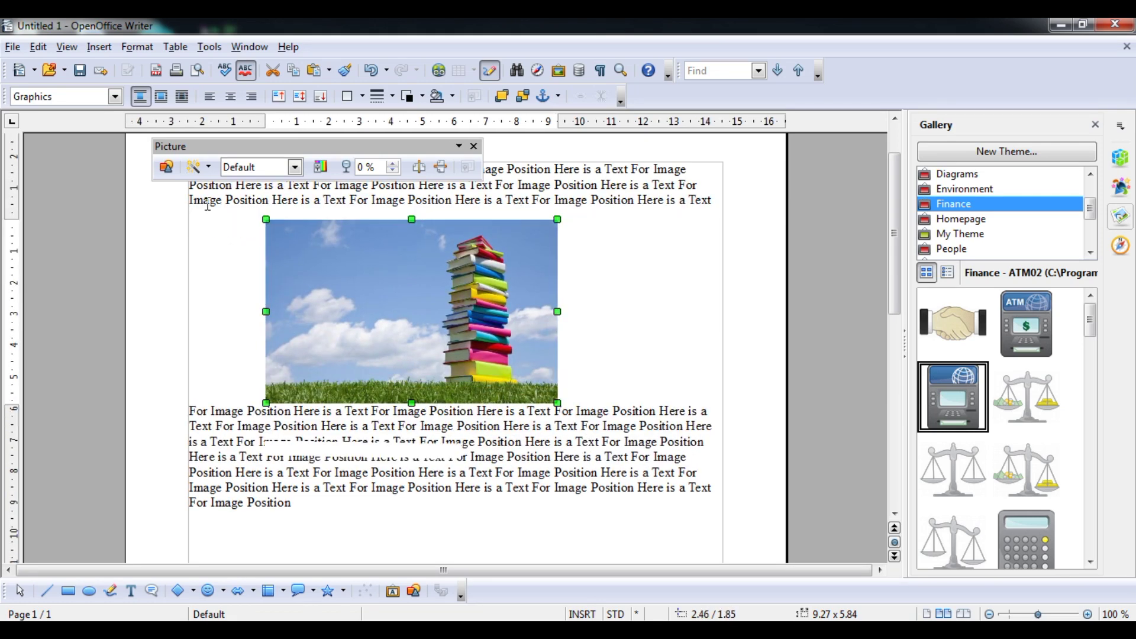
Apply Page Wrap to the book picture and shift it sideways so that text flows on both sides.
{"action": "left_click", "coordinate": [160, 101]}
{"action": "left_click_drag", "start_coordinate": [385, 271], "coordinate": [479, 260]}
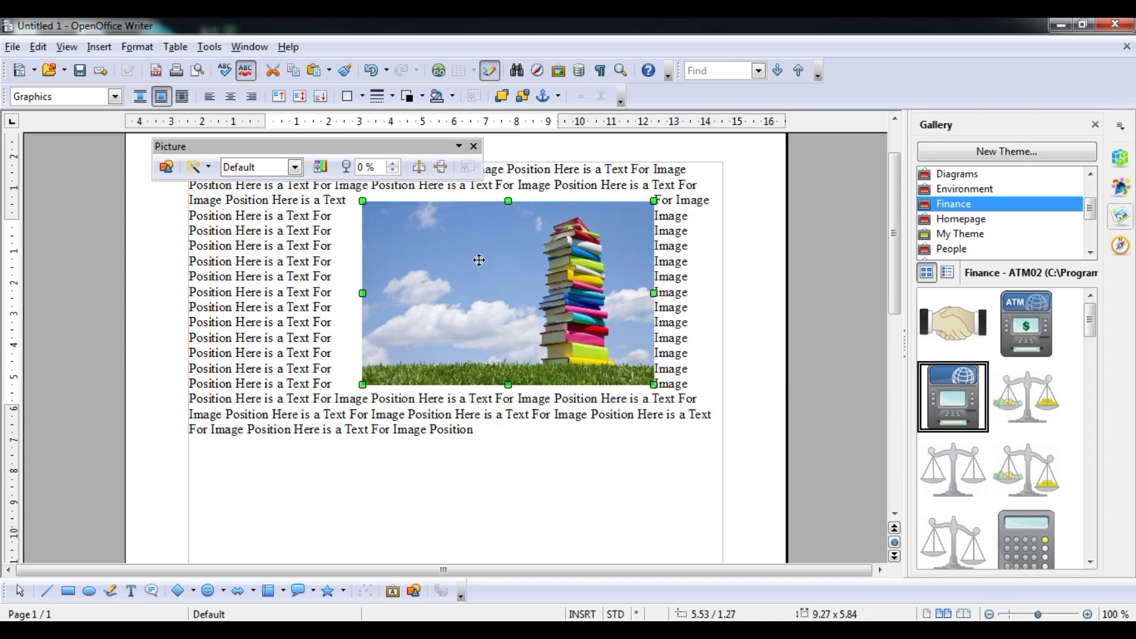
Apply Wrap Through to the book picture and reposition it over the middle of the paragraph.
{"action": "left_click", "coordinate": [186, 104]}
{"action": "left_click_drag", "start_coordinate": [459, 284], "coordinate": [412, 278]}
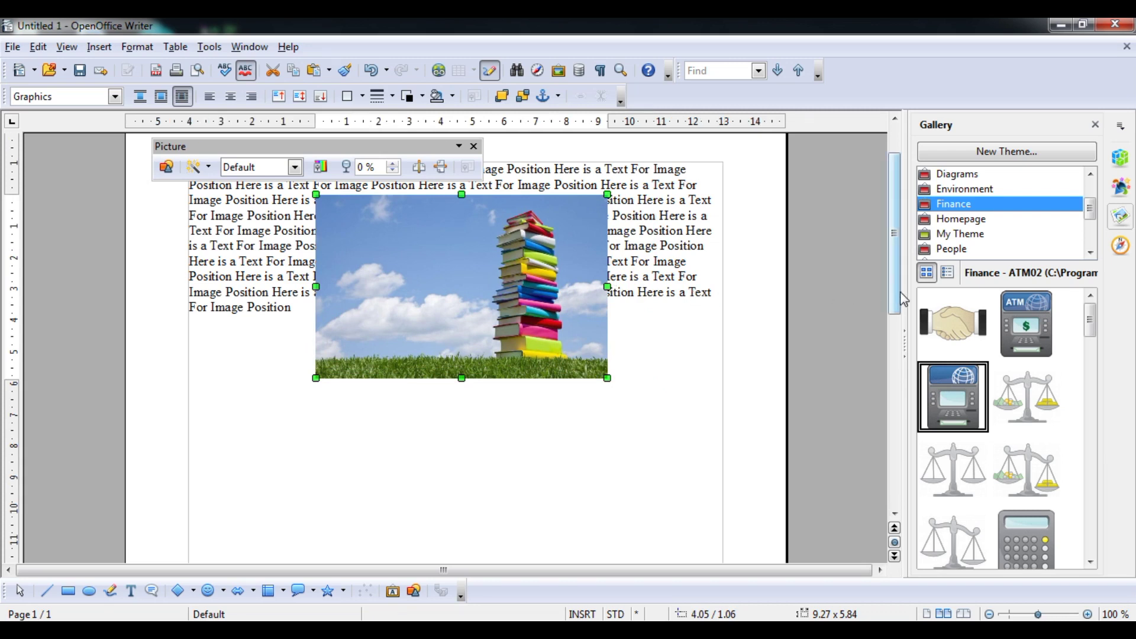
{"action": "scroll", "coordinate": [900, 285], "scroll_direction": "up", "scroll_amount": 3}
{"action": "left_click_drag", "start_coordinate": [512, 346], "coordinate": [493, 331]}
Set the book picture's wrap to In Background, move it to the paragraph's start and enlarge it to about 16.36 × 6.31 cm.
{"action": "right_click", "coordinate": [426, 324]}
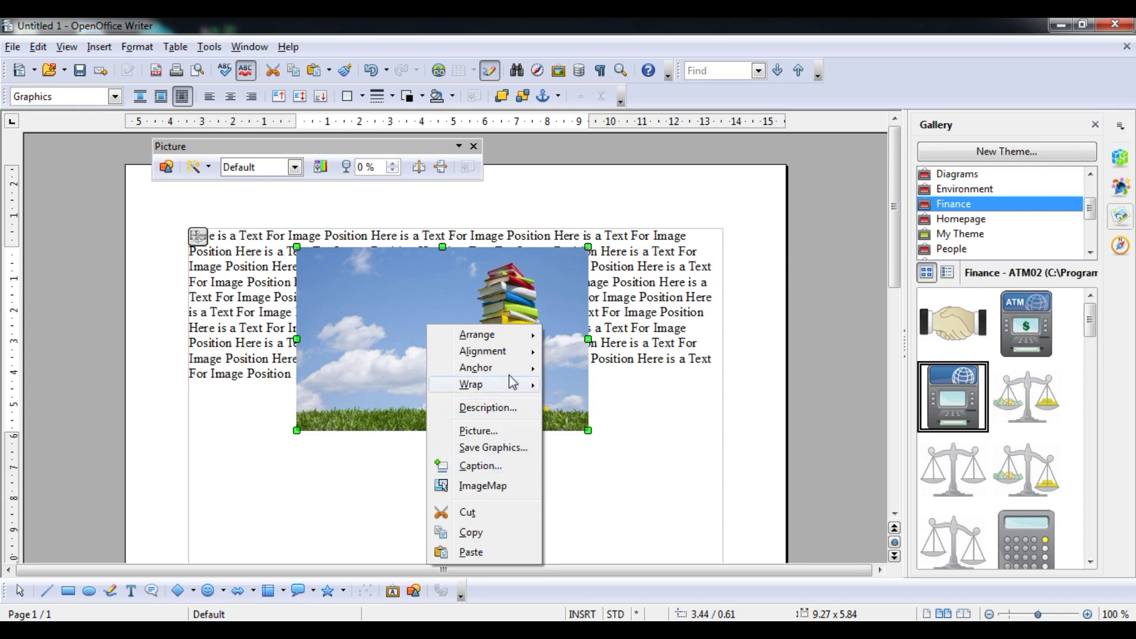
{"action": "mouse_move", "coordinate": [512, 383]}
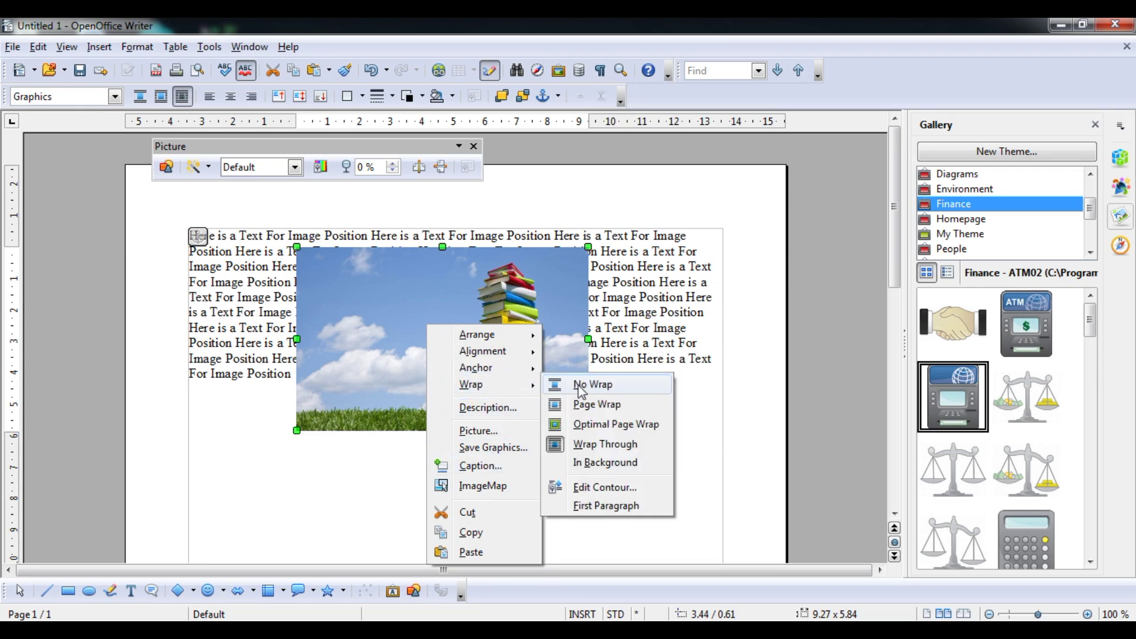
{"action": "left_click", "coordinate": [594, 471]}
{"action": "left_click_drag", "start_coordinate": [504, 397], "coordinate": [413, 383]}
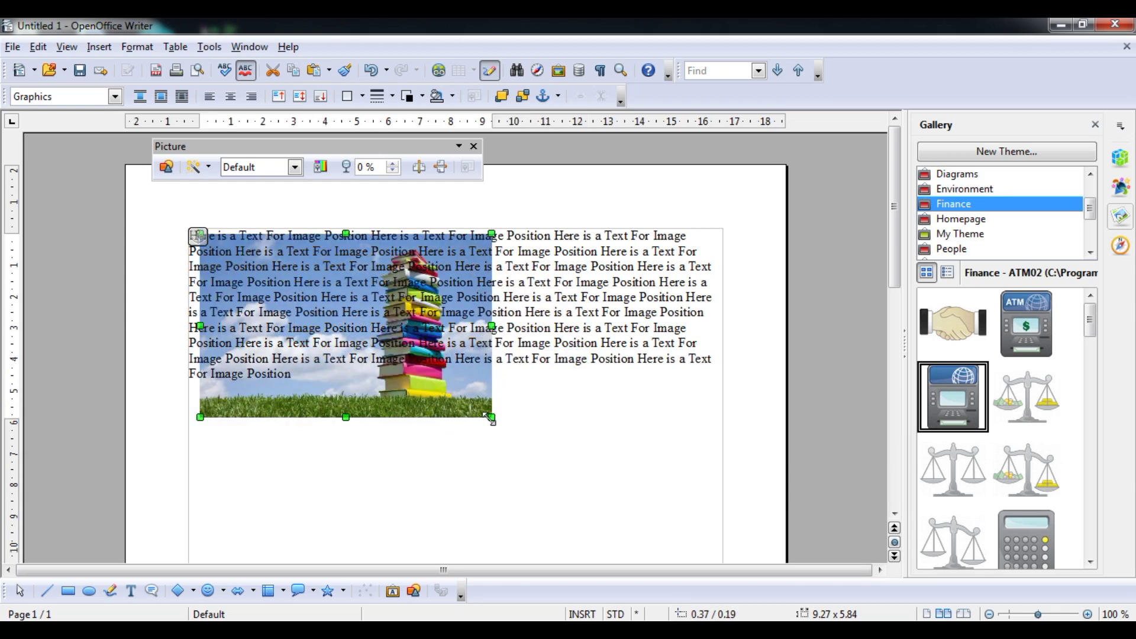
{"action": "left_click_drag", "start_coordinate": [492, 417], "coordinate": [715, 433]}
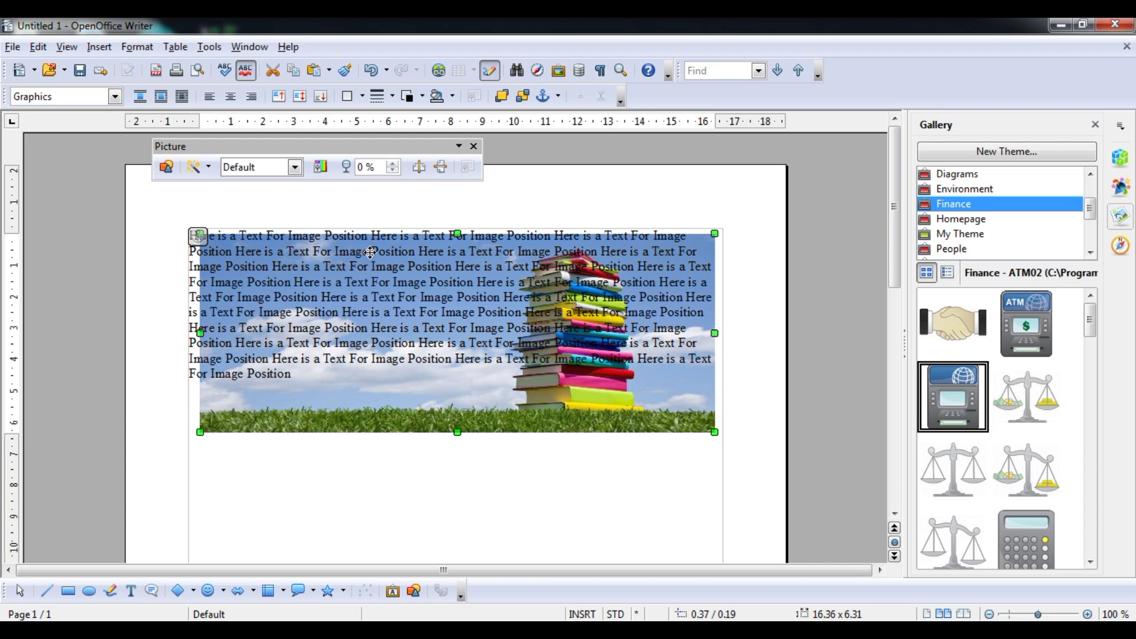
Try the Watermark graphics mode on the book picture and set it to Grayscale instead.
{"action": "left_click", "coordinate": [295, 168]}
{"action": "left_click", "coordinate": [279, 221]}
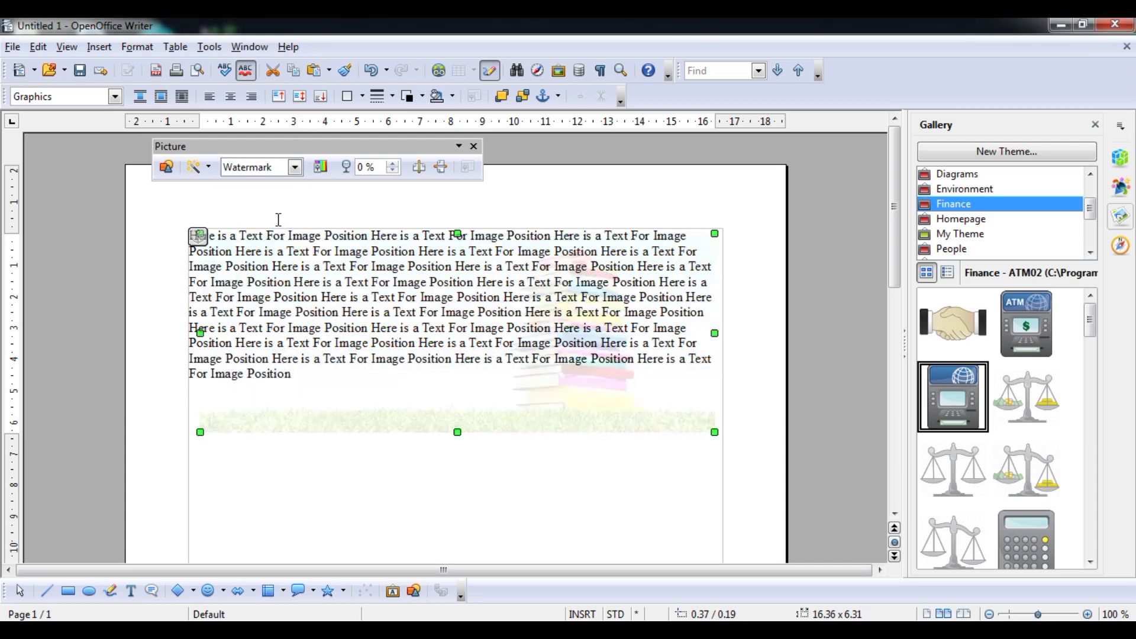
{"action": "left_click", "coordinate": [295, 168]}
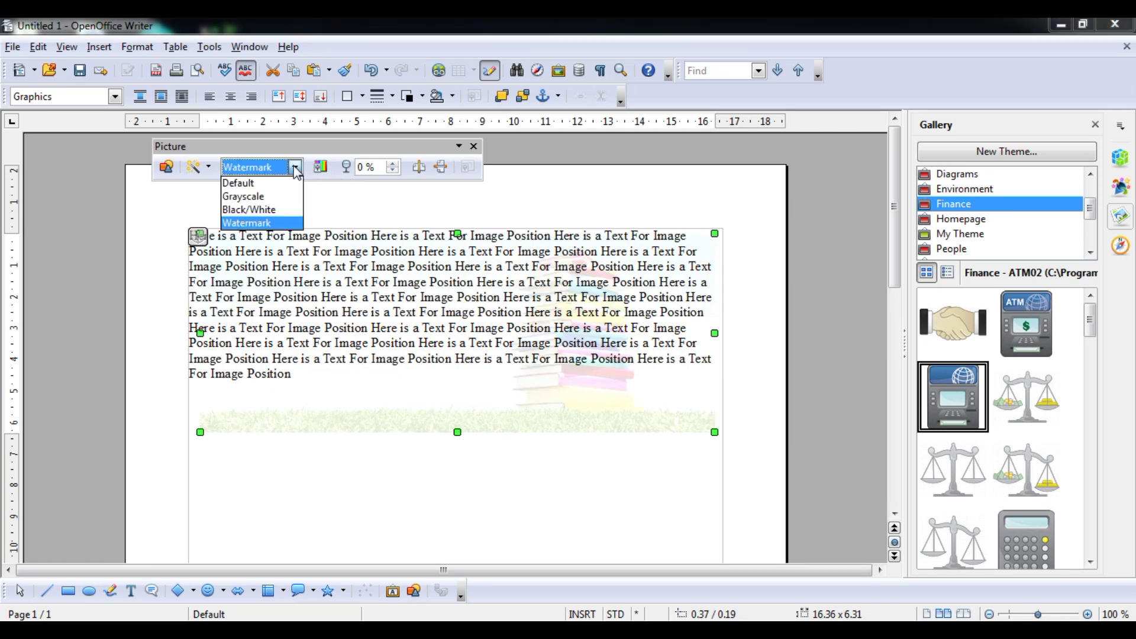
{"action": "left_click", "coordinate": [279, 197]}
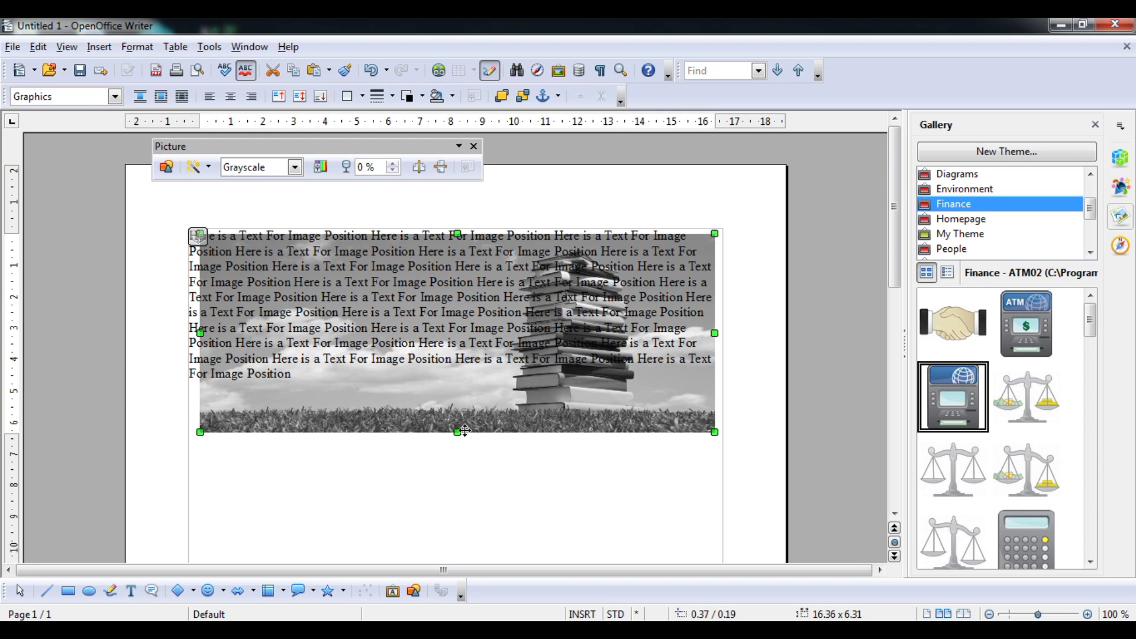
Nudge the book picture up and enlarge it to about 17.09 × 6.53 cm so it lies behind the whole paragraph.
{"action": "left_click_drag", "start_coordinate": [494, 419], "coordinate": [494, 410]}
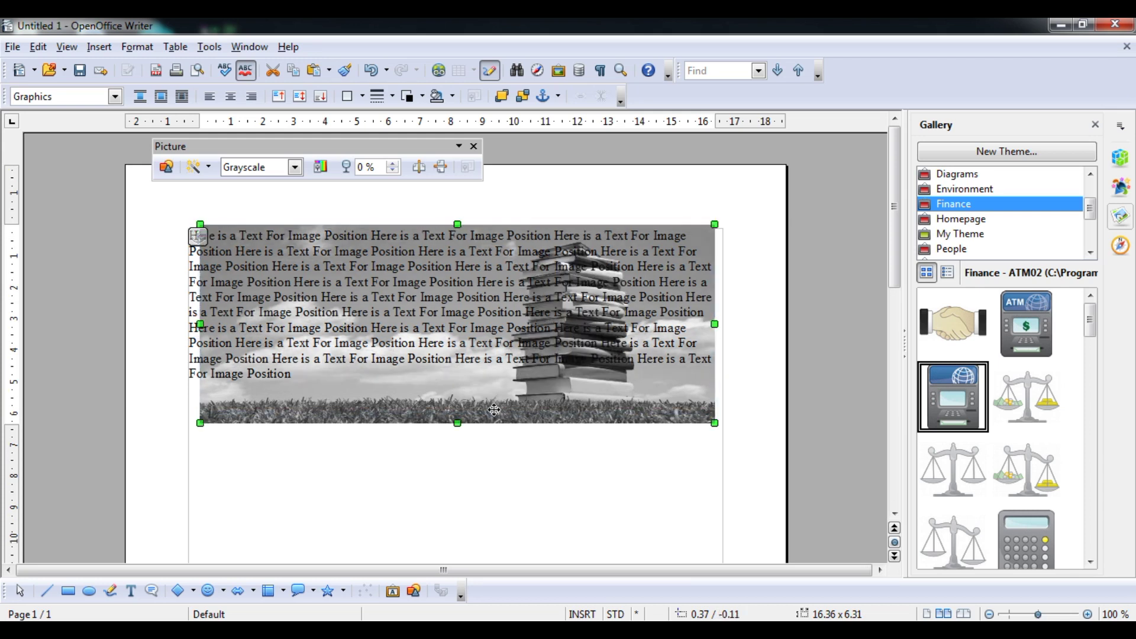
{"action": "left_click_drag", "start_coordinate": [200, 423], "coordinate": [177, 431]}
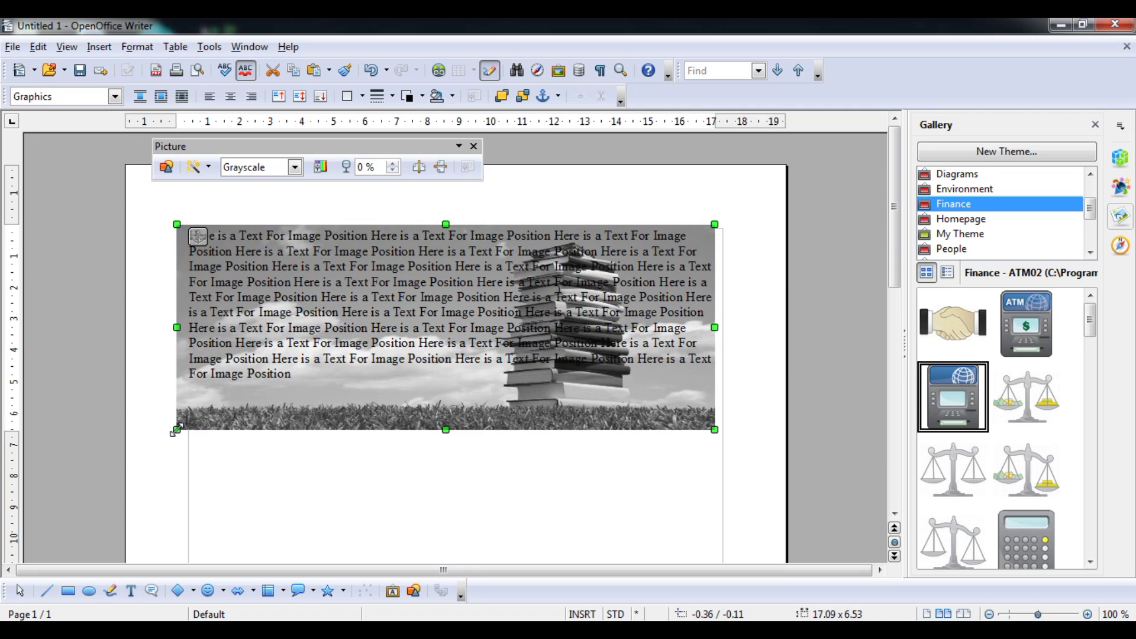
Switch to Adobe Reader to check the practical topics on images in the syllabus, and return to the Writer document.
{"action": "key", "text": "alt+Tab"}
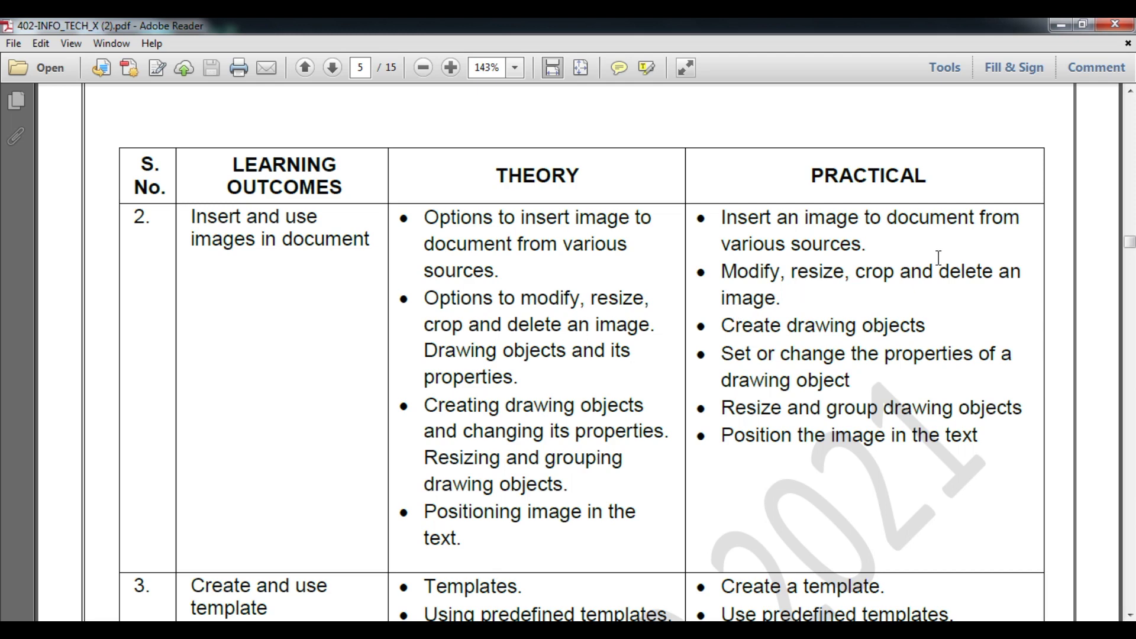
{"action": "left_click", "coordinate": [1060, 25]}
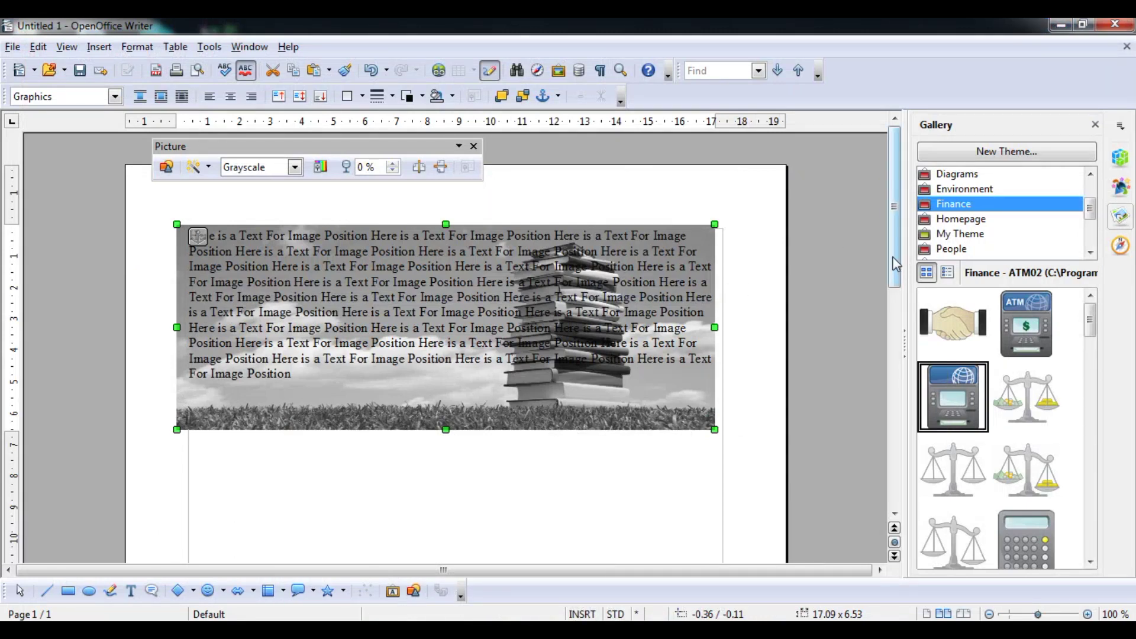
Delete the marble rectangle below the paragraph.
{"action": "left_click_drag", "start_coordinate": [896, 264], "coordinate": [896, 314]}
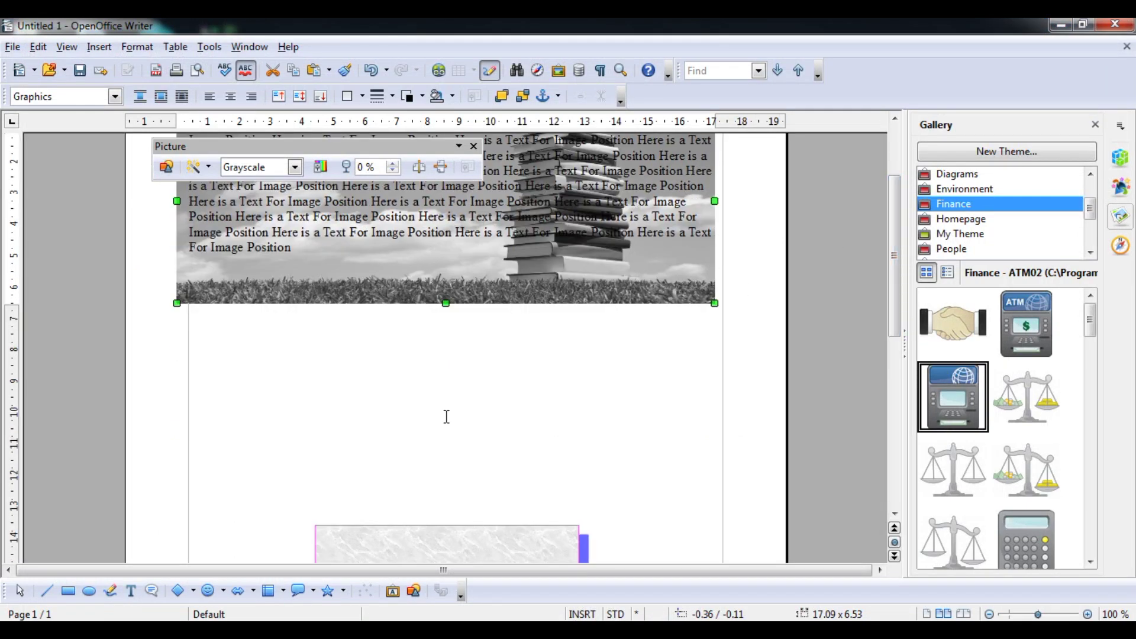
{"action": "left_click", "coordinate": [439, 538]}
{"action": "key", "text": "Delete"}
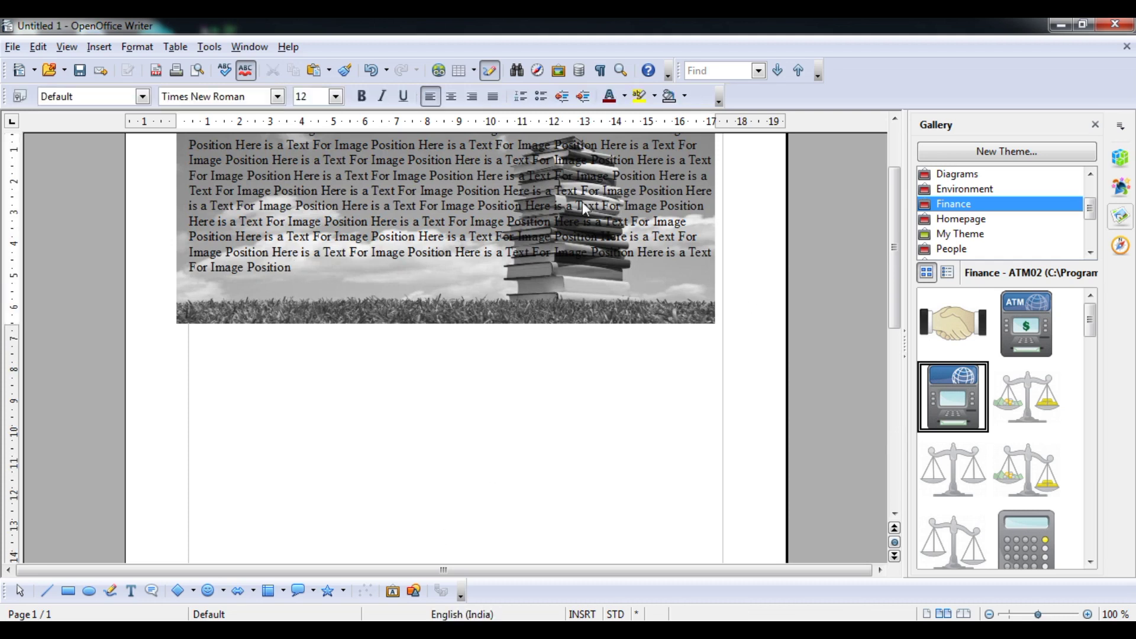
Draw an ellipse about 1.88 × 1.64 cm, a rectangle about 3.31 × 2.07 cm and a diamond about 4.61 × 2.20 cm in a row below the picture.
{"action": "left_click", "coordinate": [89, 591]}
{"action": "left_click_drag", "start_coordinate": [234, 415], "coordinate": [292, 467]}
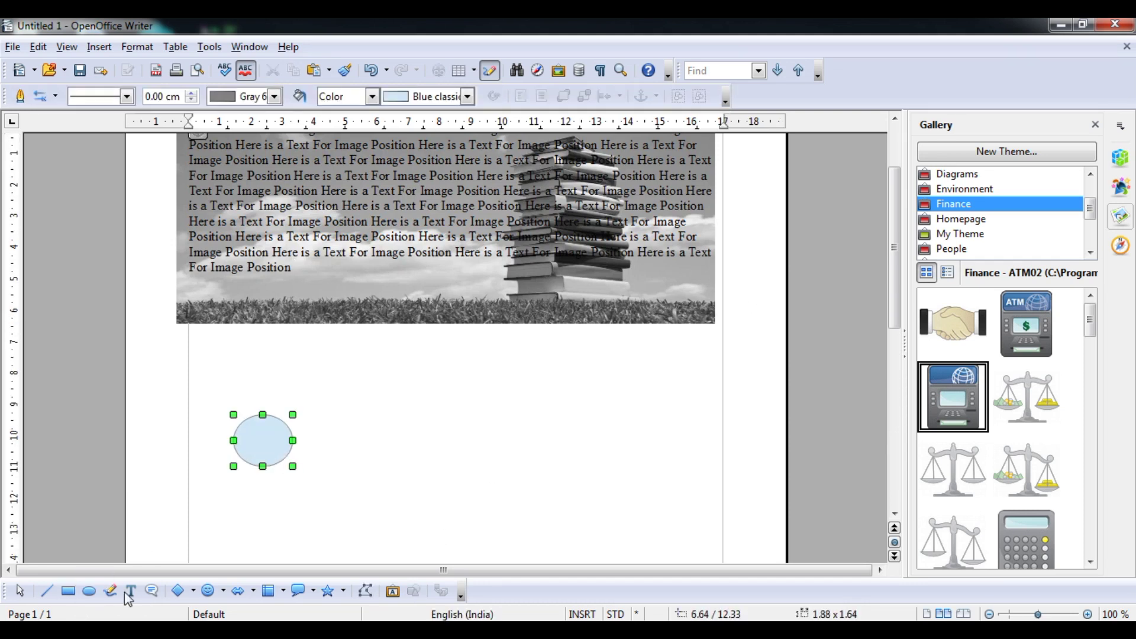
{"action": "left_click", "coordinate": [68, 591]}
{"action": "left_click_drag", "start_coordinate": [337, 419], "coordinate": [442, 483]}
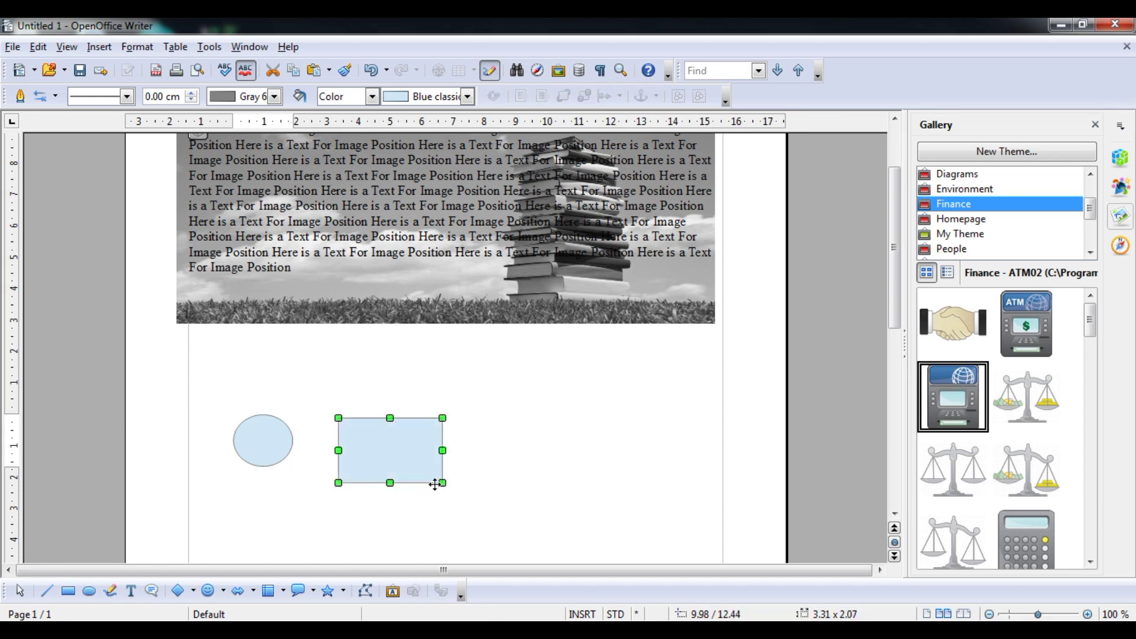
{"action": "left_click", "coordinate": [178, 590]}
{"action": "left_click_drag", "start_coordinate": [482, 418], "coordinate": [627, 485]}
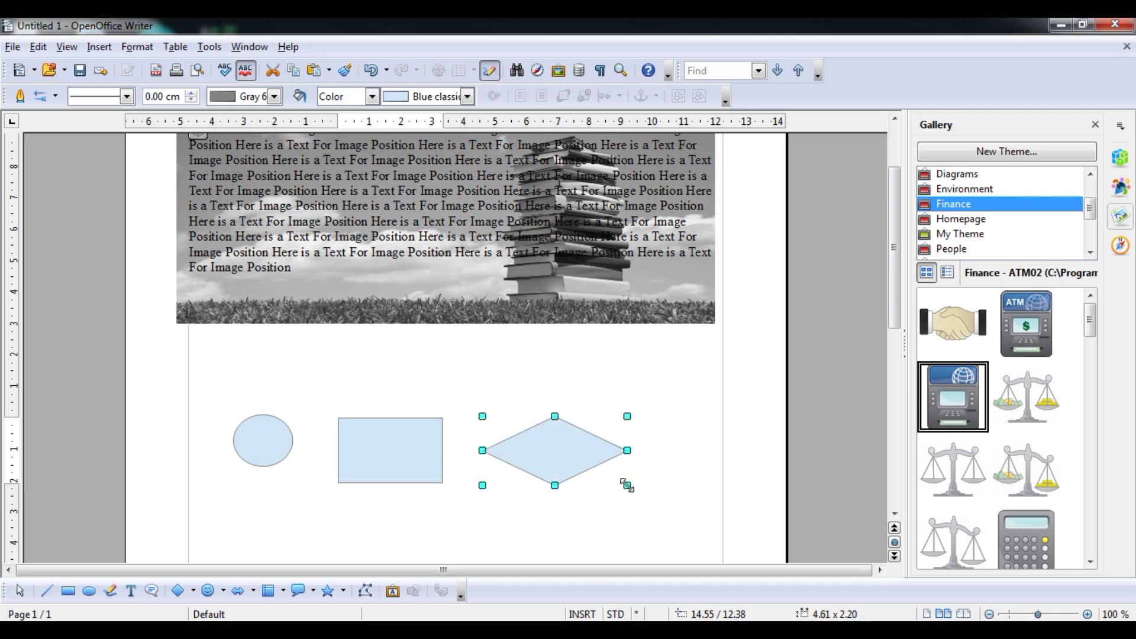
{"action": "left_click", "coordinate": [256, 441]}
{"action": "left_click", "coordinate": [392, 452]}
{"action": "left_click", "coordinate": [552, 449]}
{"action": "left_click", "coordinate": [362, 443]}
{"action": "left_click", "coordinate": [267, 437]}
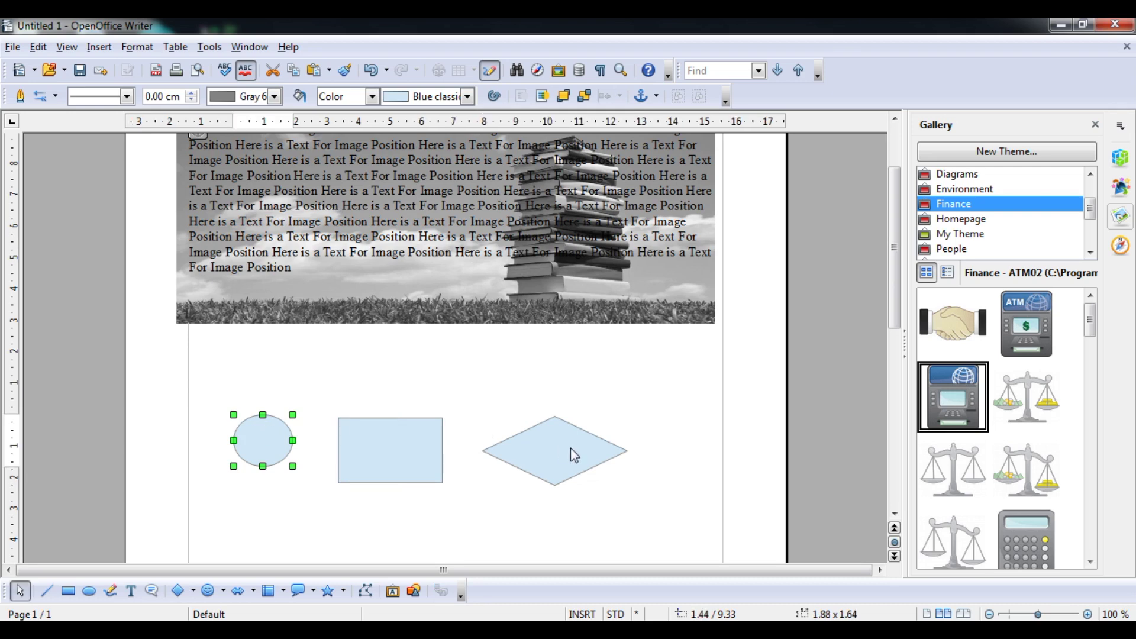
{"action": "left_click", "coordinate": [588, 547]}
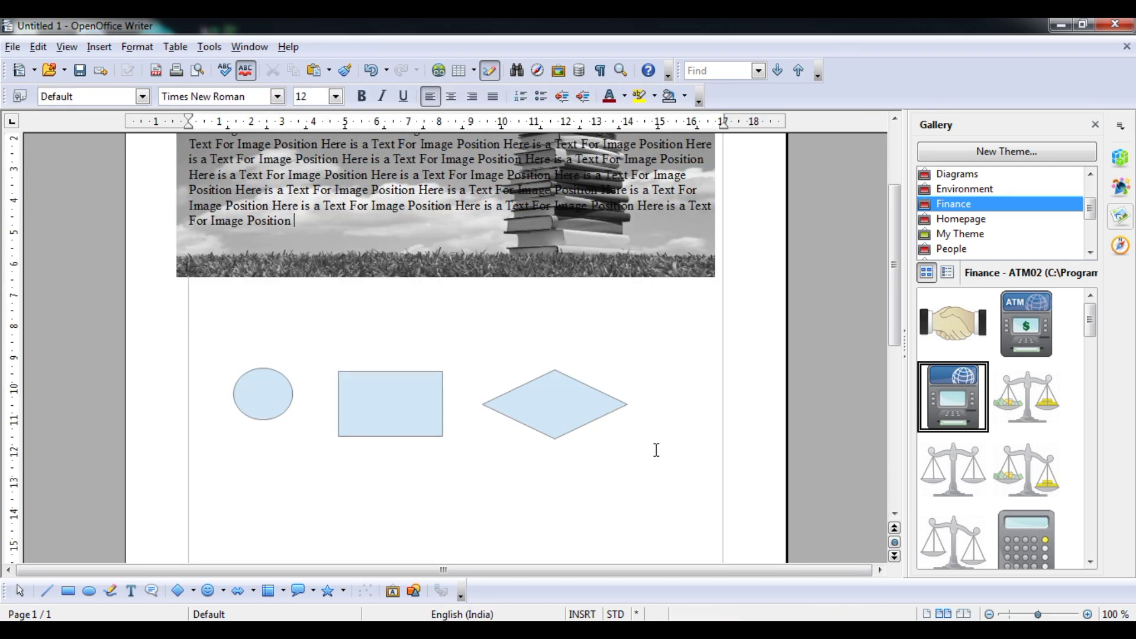
{"action": "left_click", "coordinate": [557, 389]}
{"action": "mouse_move", "coordinate": [675, 330]}
{"action": "left_mouse_down"}
{"action": "mouse_move", "coordinate": [369, 489]}
{"action": "mouse_move", "coordinate": [223, 485]}
{"action": "left_mouse_up"}
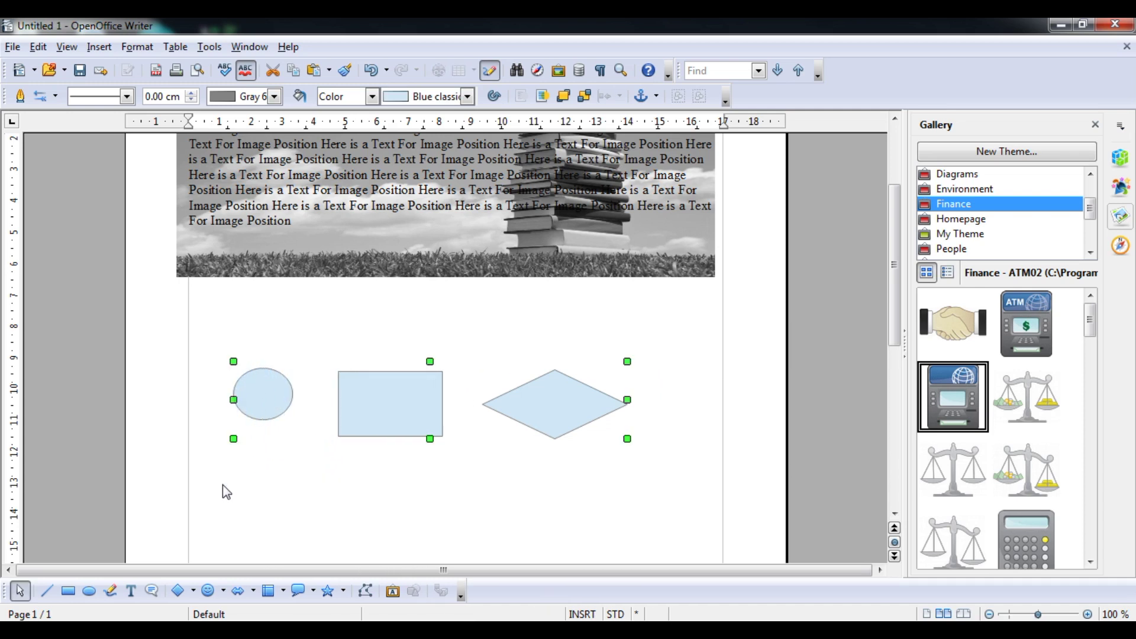
{"action": "left_click", "coordinate": [518, 388]}
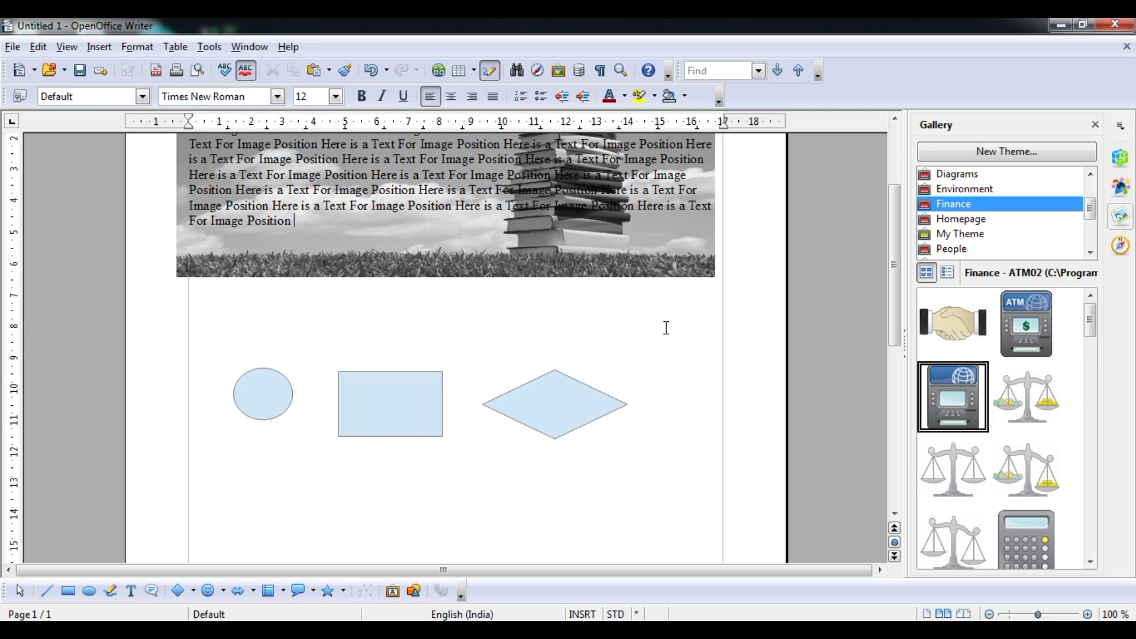
Select the ellipse, rectangle and diamond together and group them.
{"action": "left_click", "coordinate": [599, 410]}
{"action": "mouse_move", "coordinate": [680, 324]}
{"action": "left_mouse_down"}
{"action": "mouse_move", "coordinate": [410, 492]}
{"action": "mouse_move", "coordinate": [214, 490]}
{"action": "left_mouse_up"}
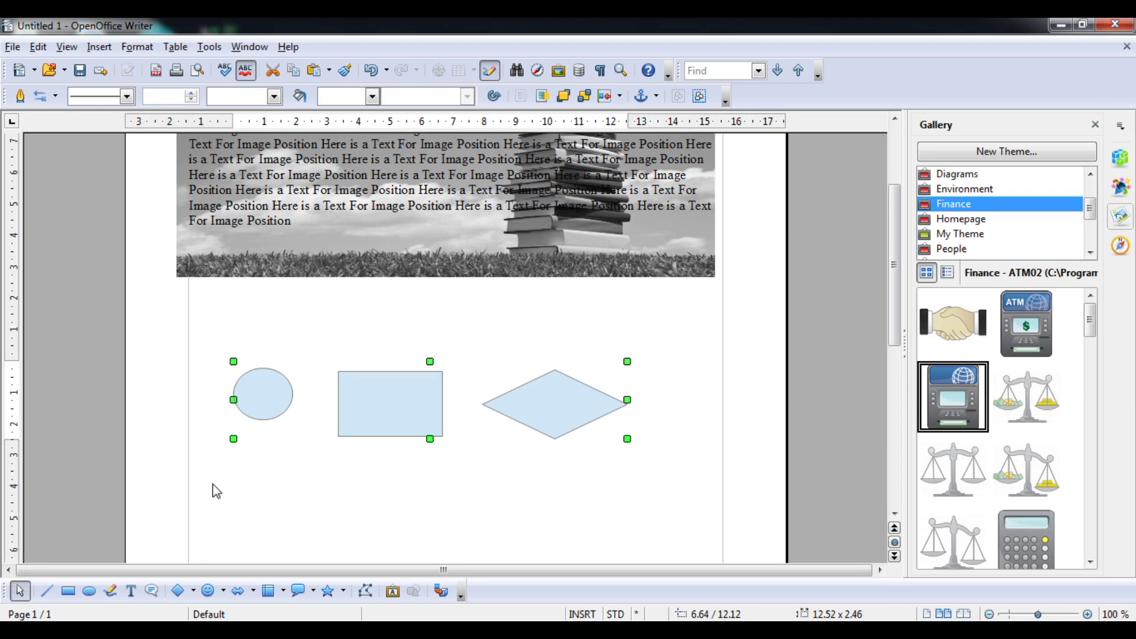
{"action": "right_click", "coordinate": [344, 403]}
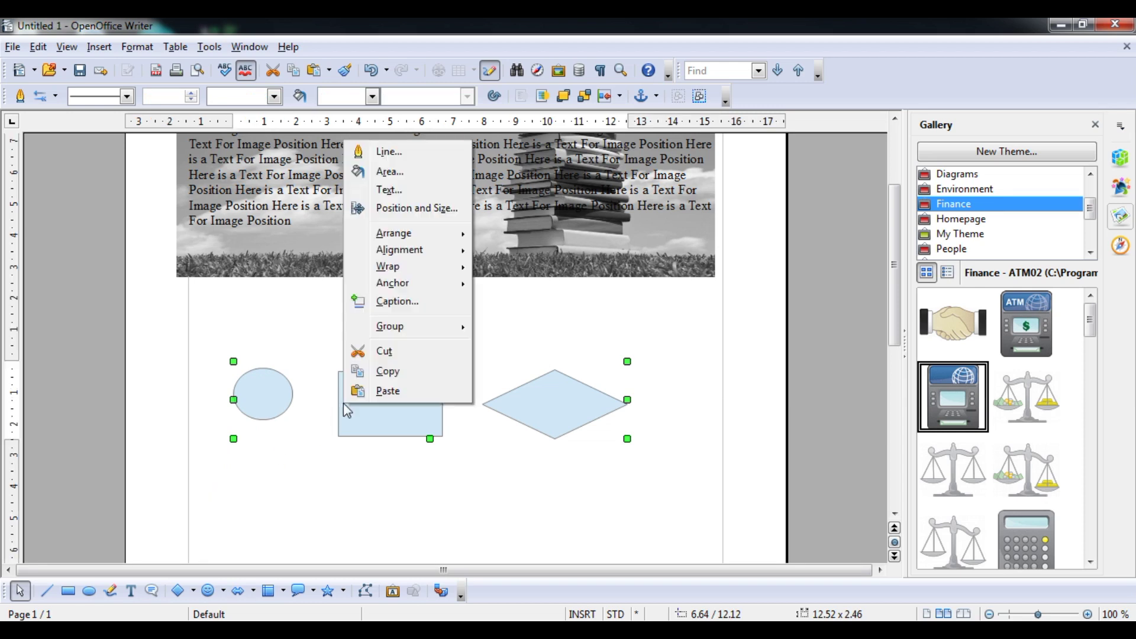
{"action": "mouse_move", "coordinate": [438, 327]}
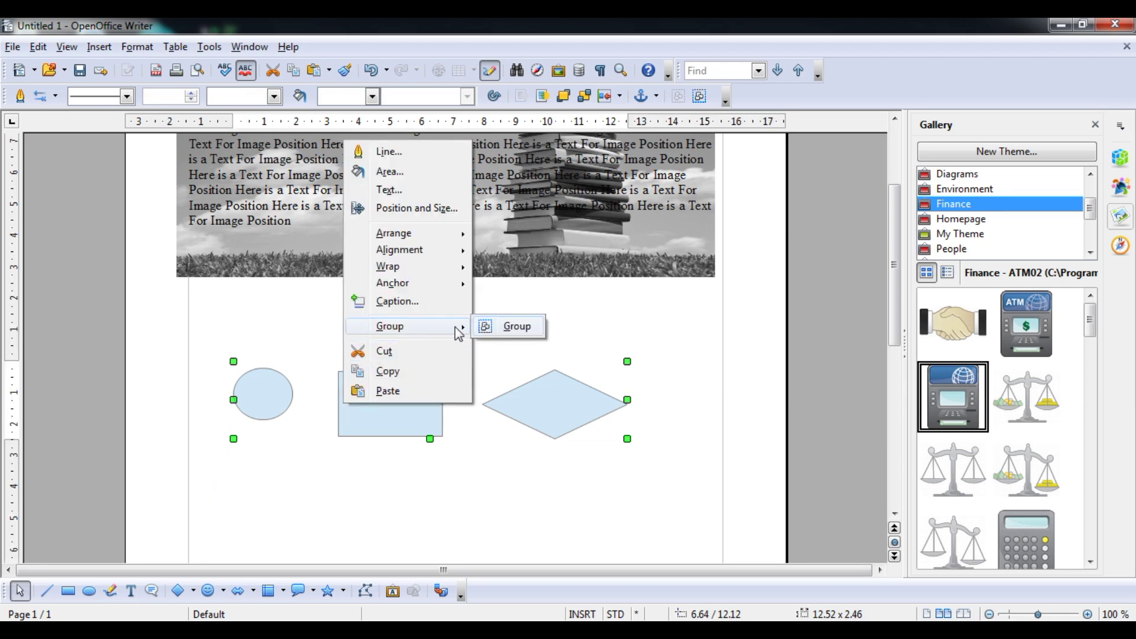
{"action": "left_click", "coordinate": [488, 329]}
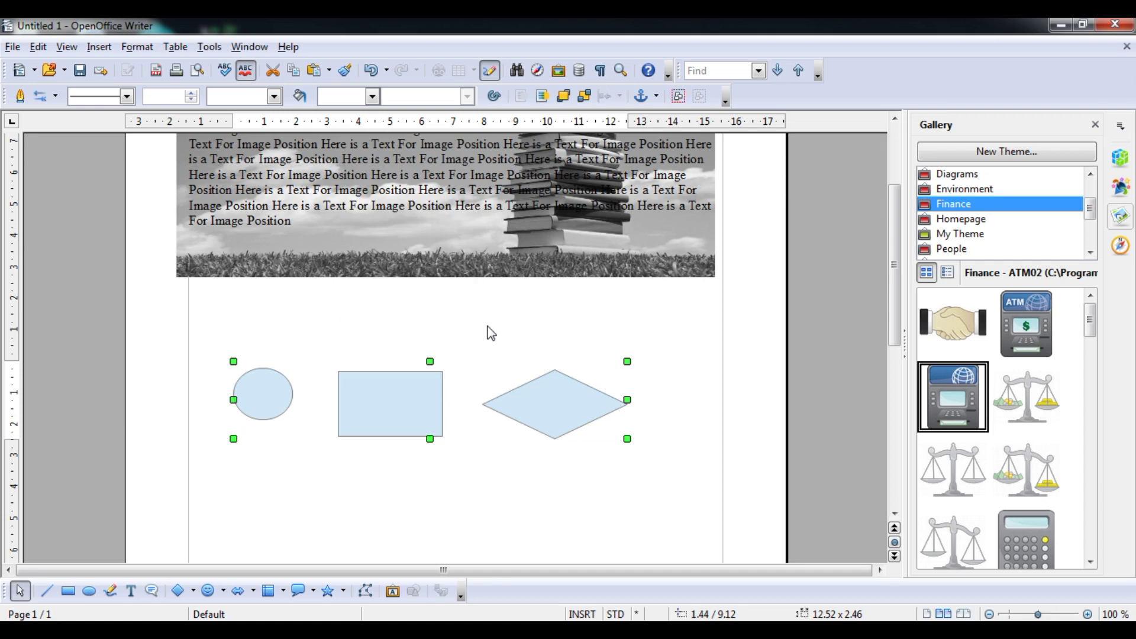
Move the grouped shapes up closer to the picture and resize the group to about 14.66 × 3.23 cm.
{"action": "left_click_drag", "start_coordinate": [413, 392], "coordinate": [413, 348]}
{"action": "left_click_drag", "start_coordinate": [629, 393], "coordinate": [484, 377]}
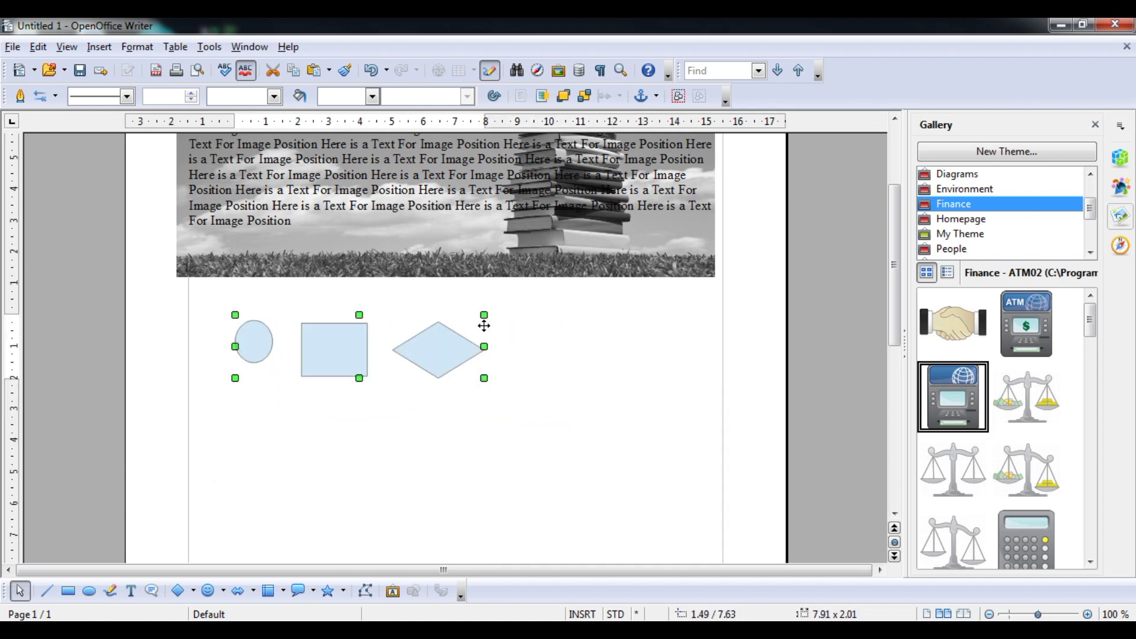
{"action": "left_click_drag", "start_coordinate": [484, 346], "coordinate": [697, 346]}
{"action": "left_click_drag", "start_coordinate": [466, 378], "coordinate": [466, 416]}
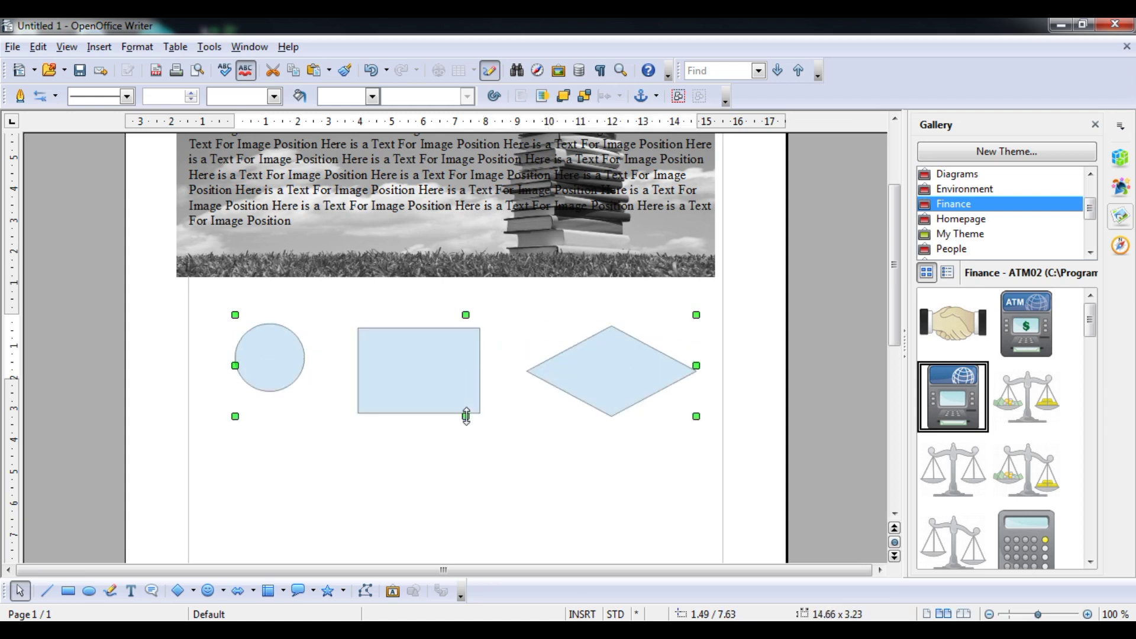